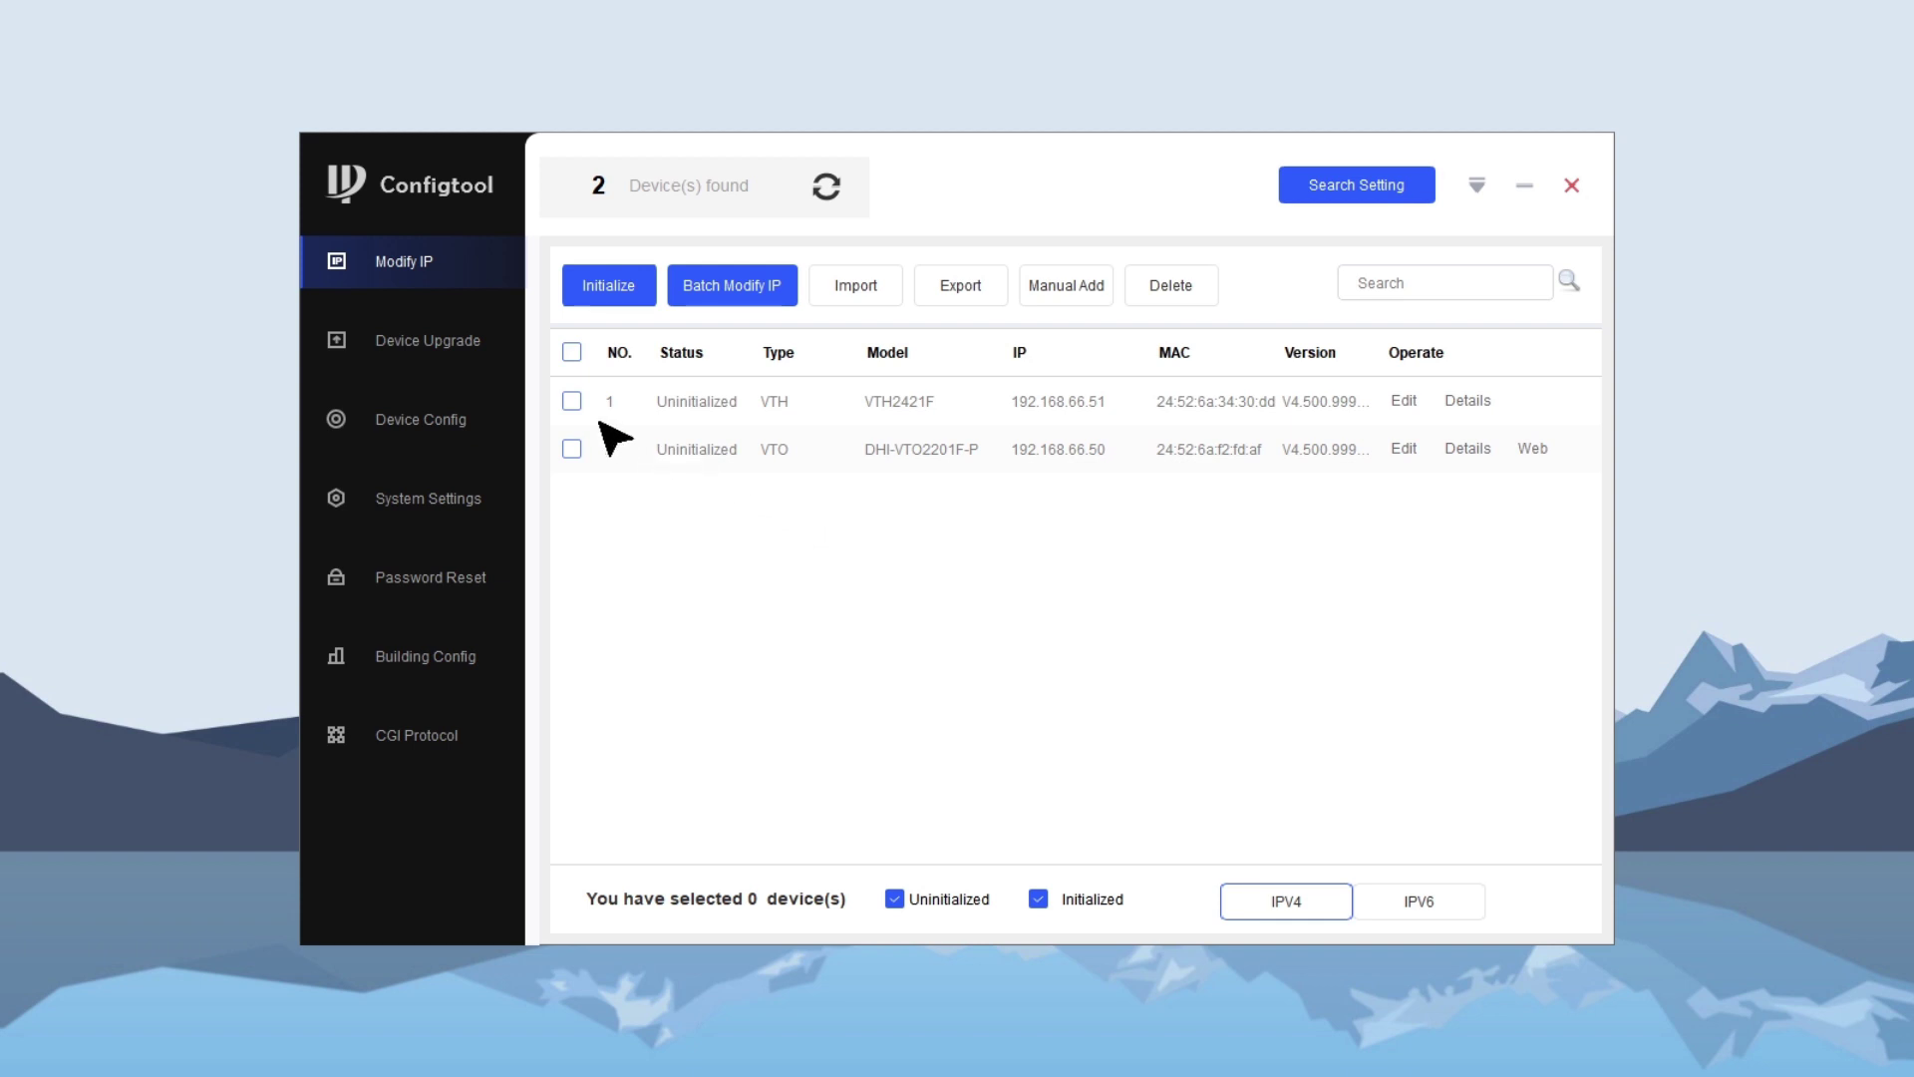
# - Activate the VTH by setting and confirming a new password and pasting a recovery e-mail
pyautogui.click(616, 289)
pyautogui.click(1319, 330)
pyautogui.click(1038, 439)
pyautogui.write('••••••')
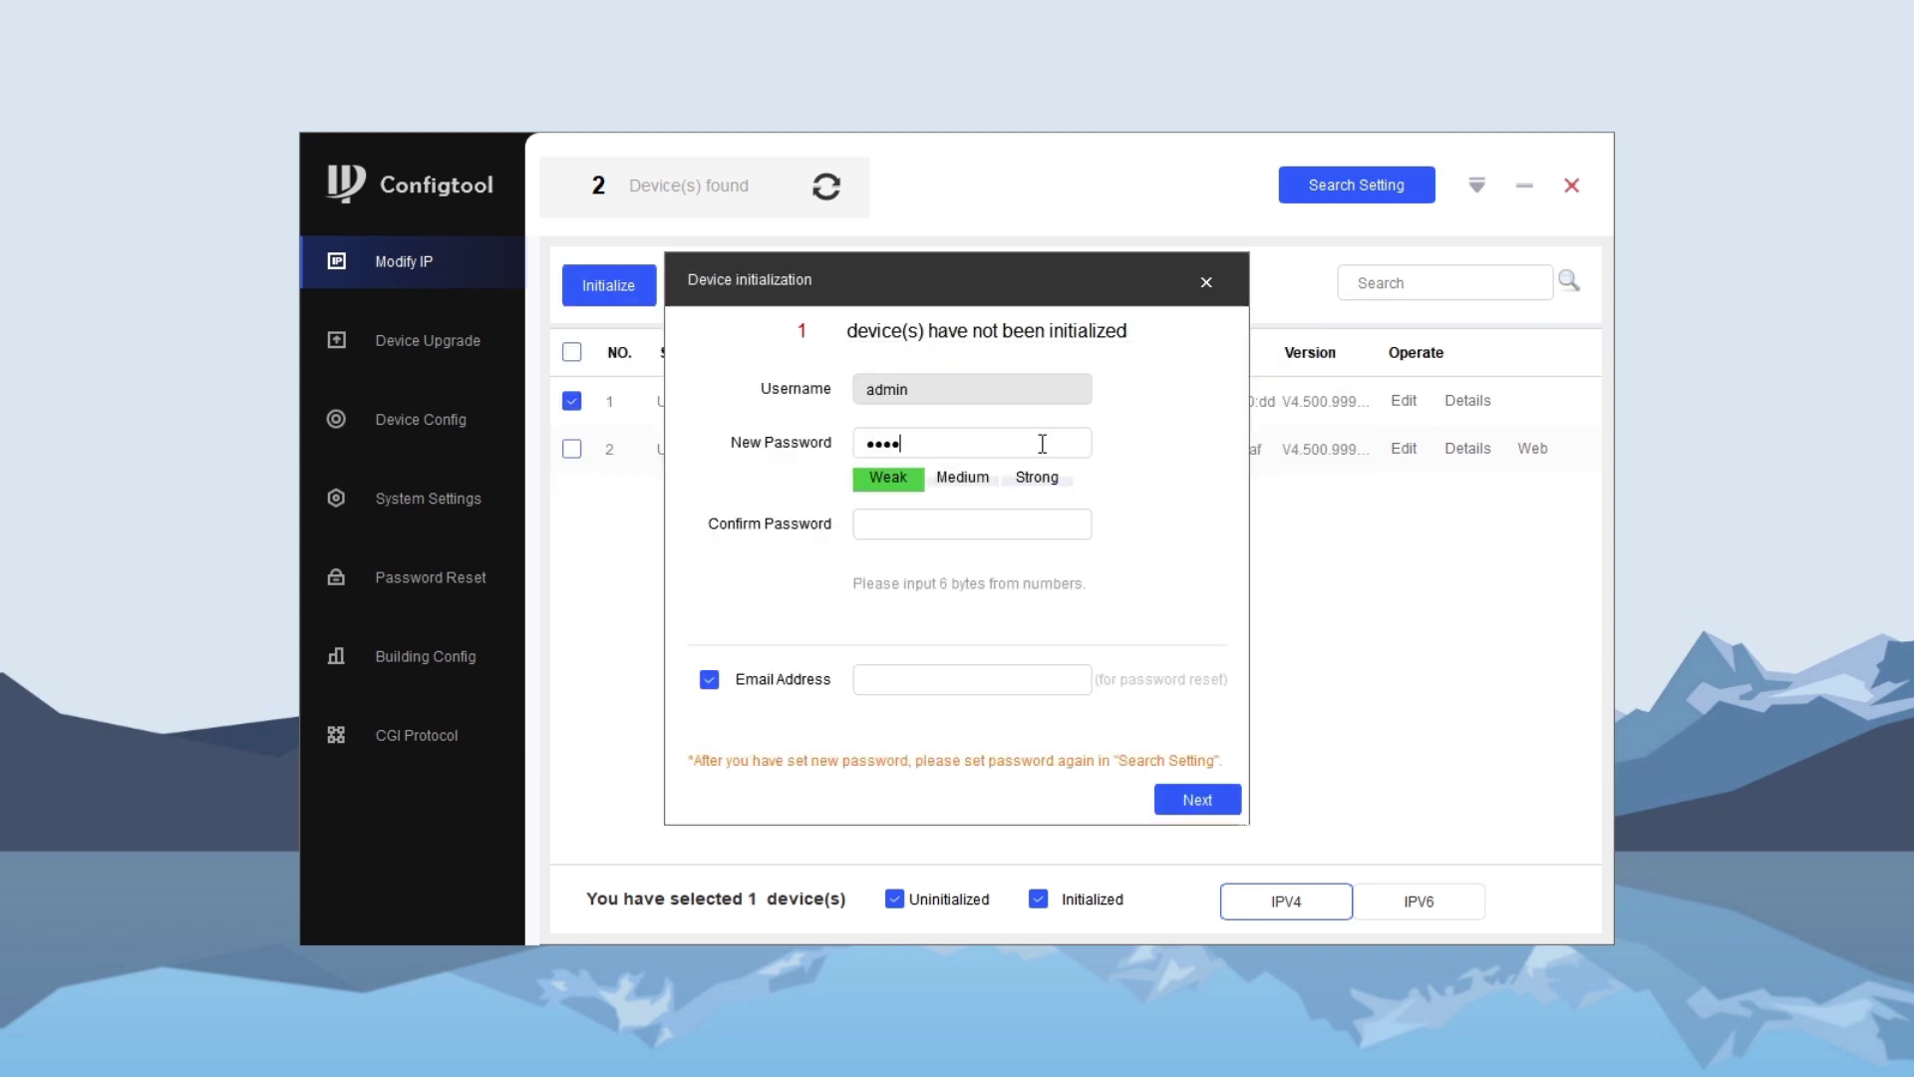
pyautogui.click(1038, 521)
pyautogui.write('••••')
pyautogui.write('[****]@xxxxx.com')
pyautogui.click(1226, 807)
pyautogui.click(1325, 318)
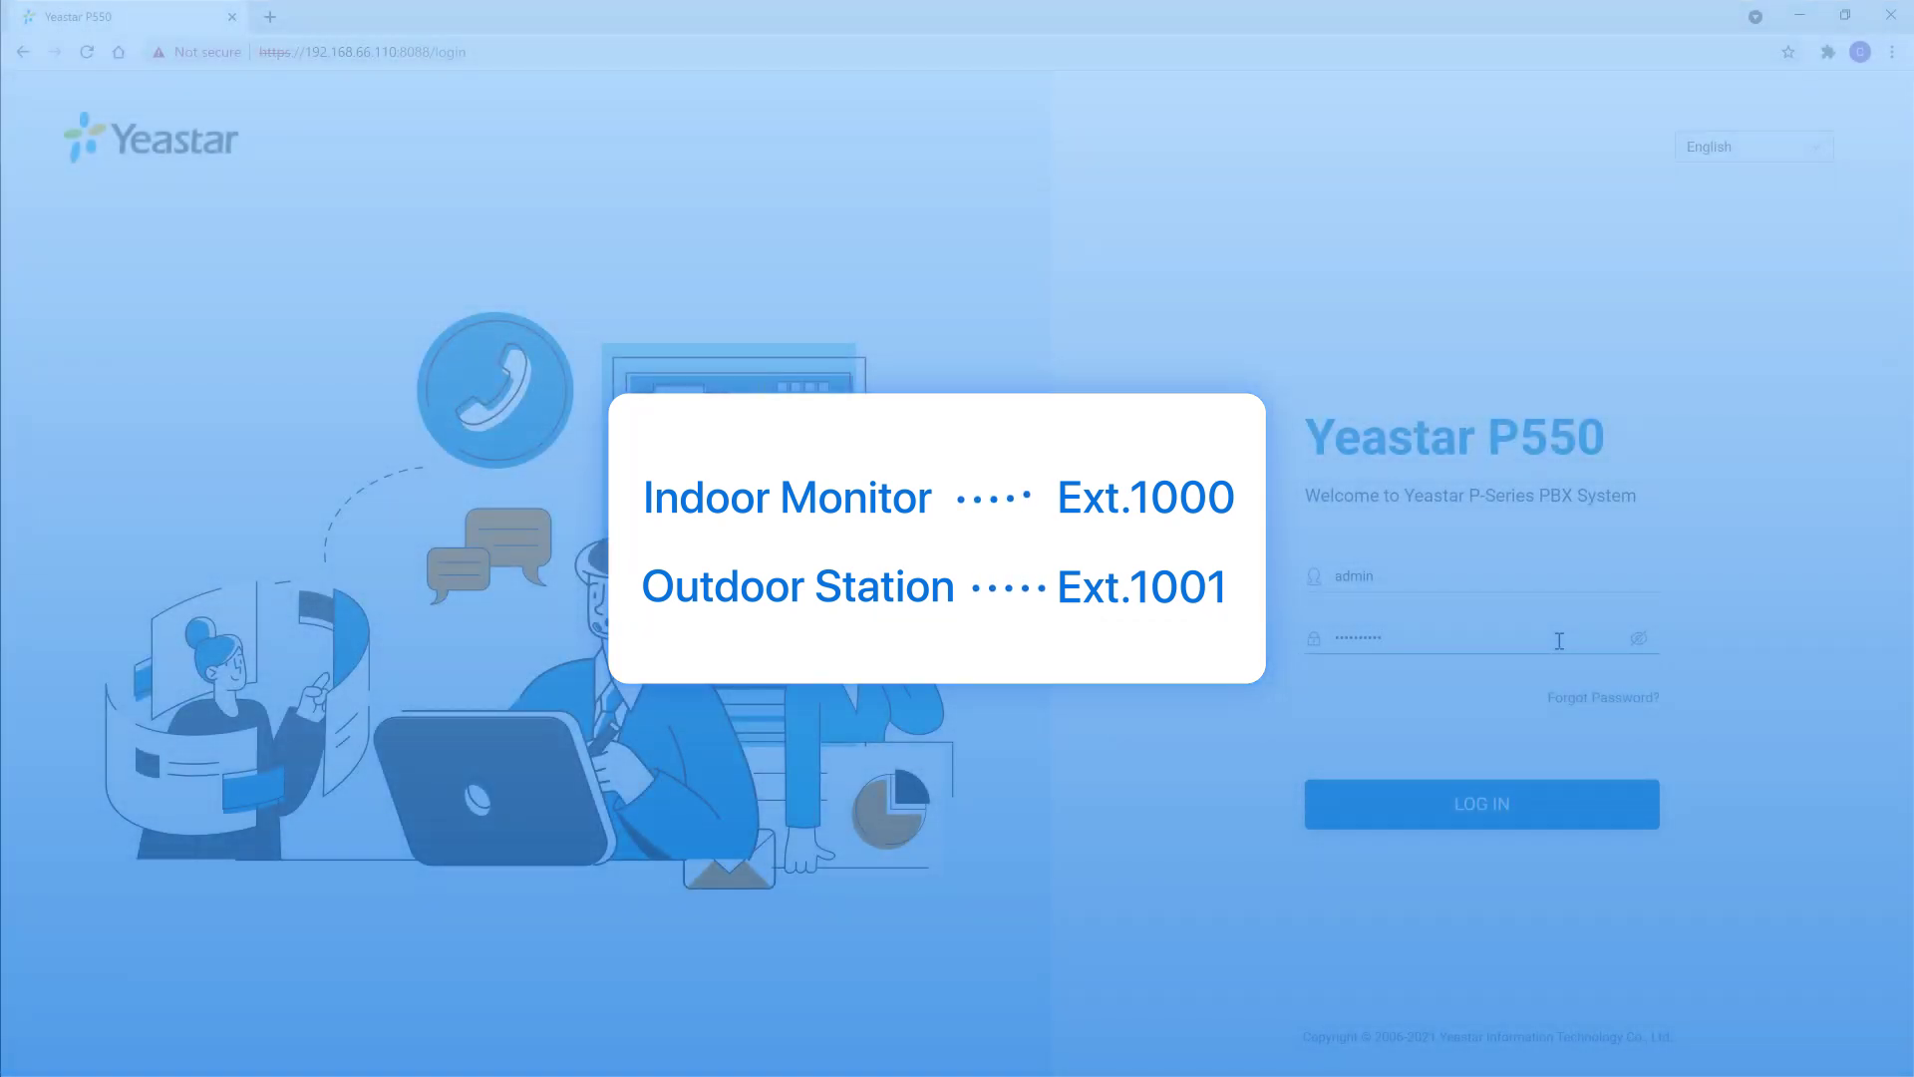
# - Log in to the P550 and start adding a single SIP Extension from Extension and Trunk > Extension
pyautogui.click(1504, 812)
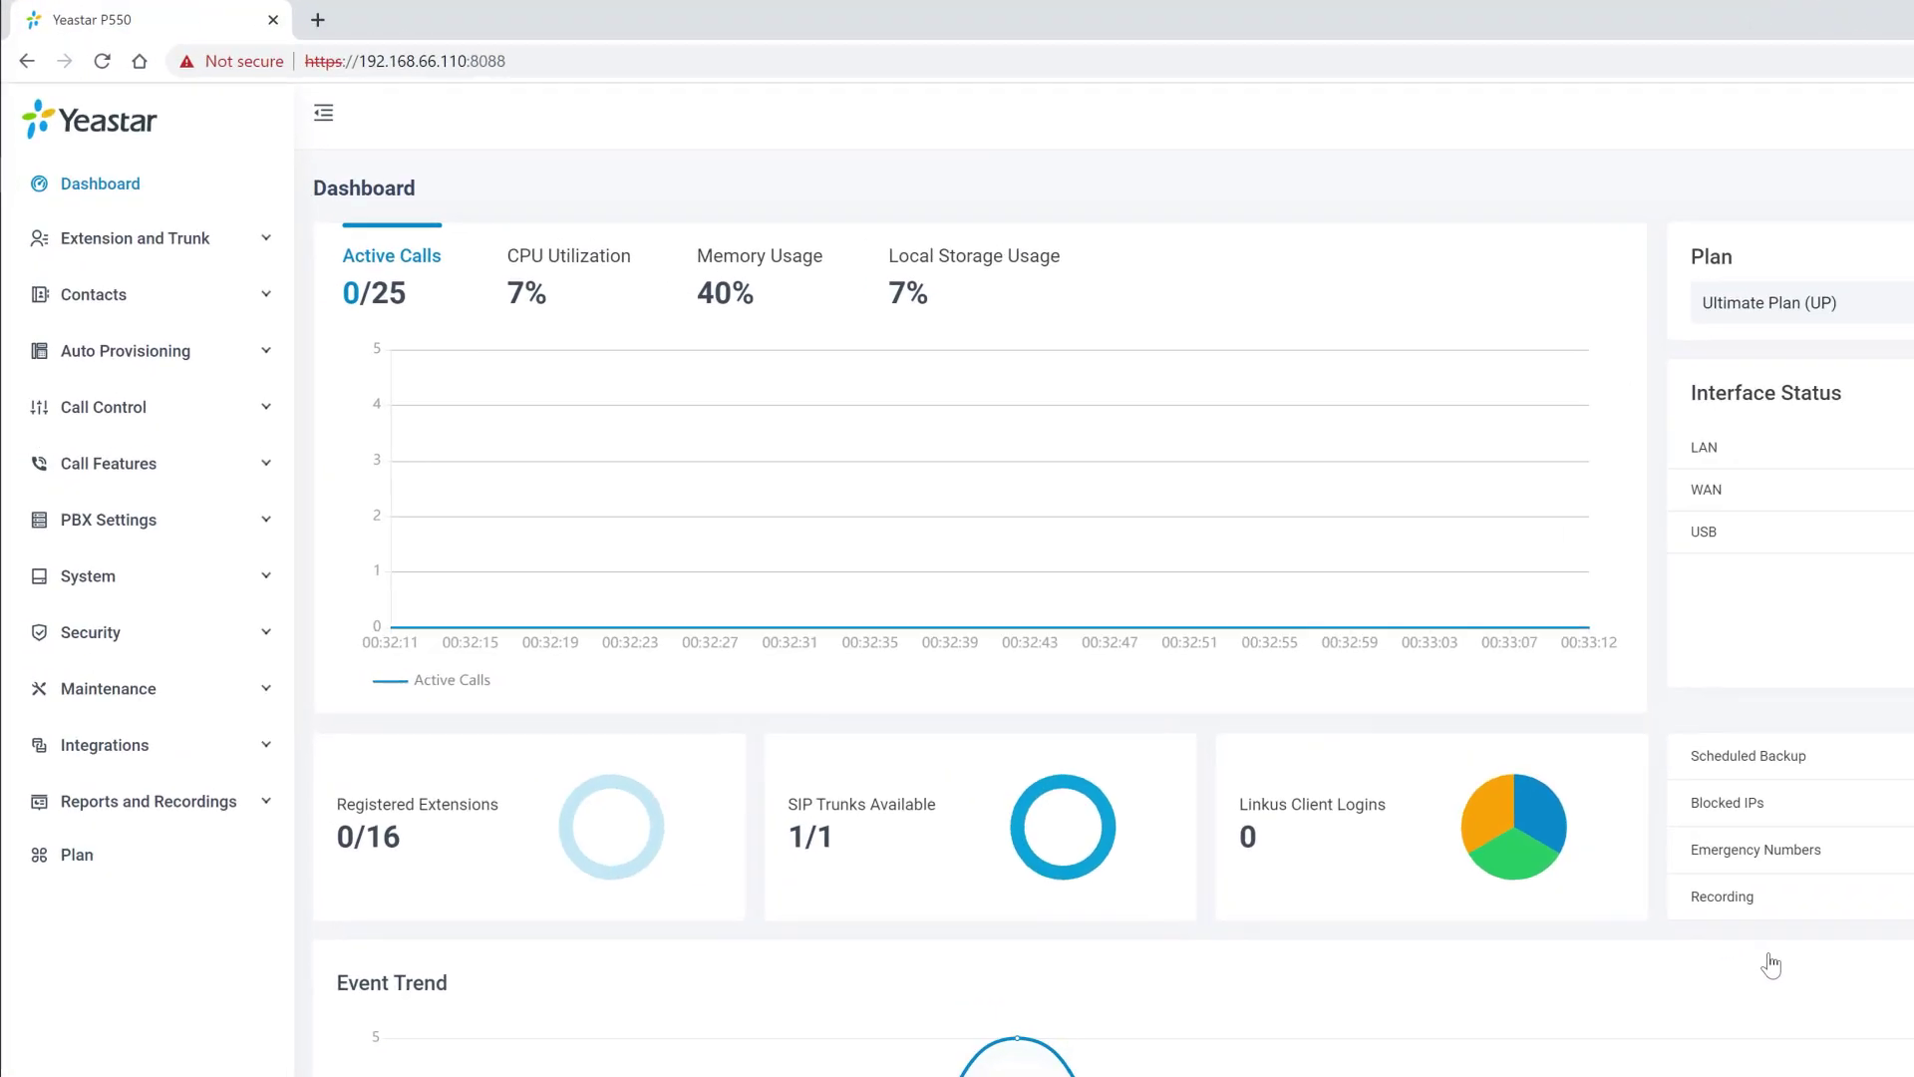
pyautogui.click(211, 239)
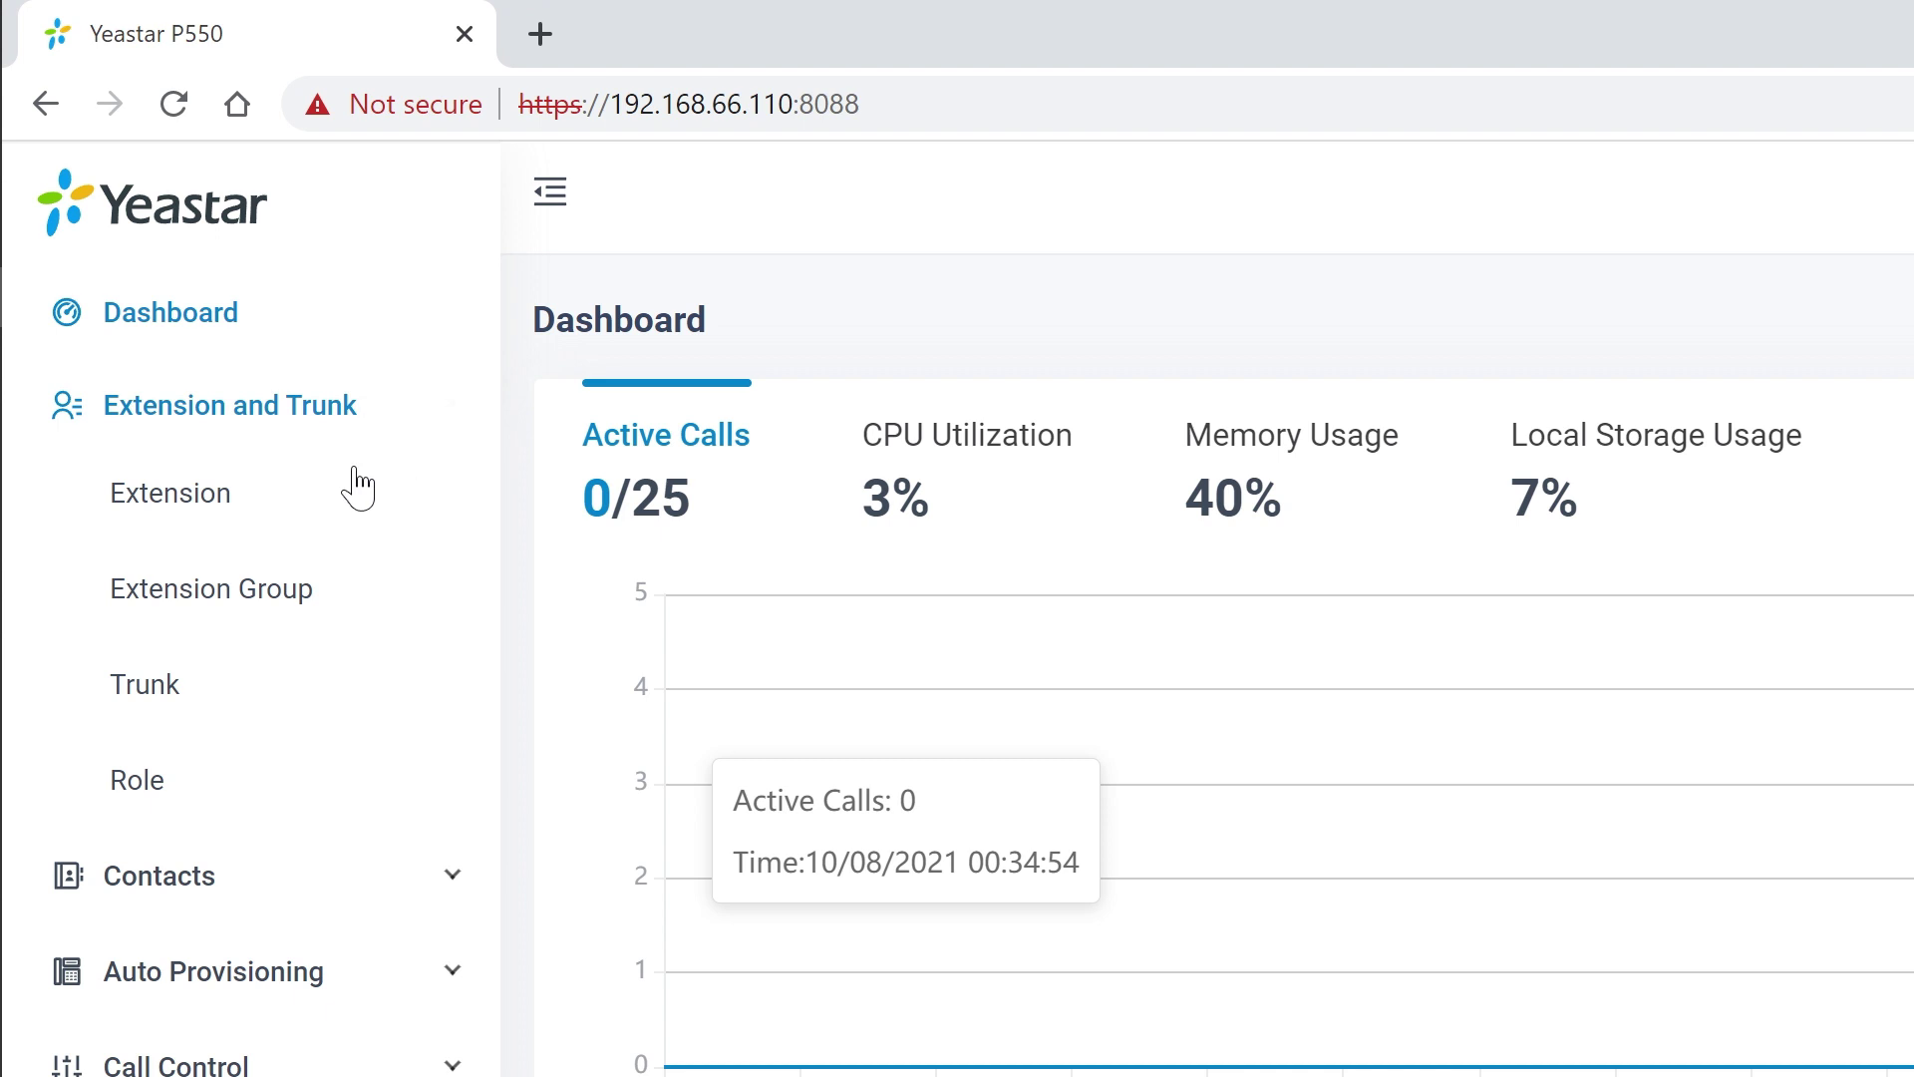
pyautogui.click(354, 530)
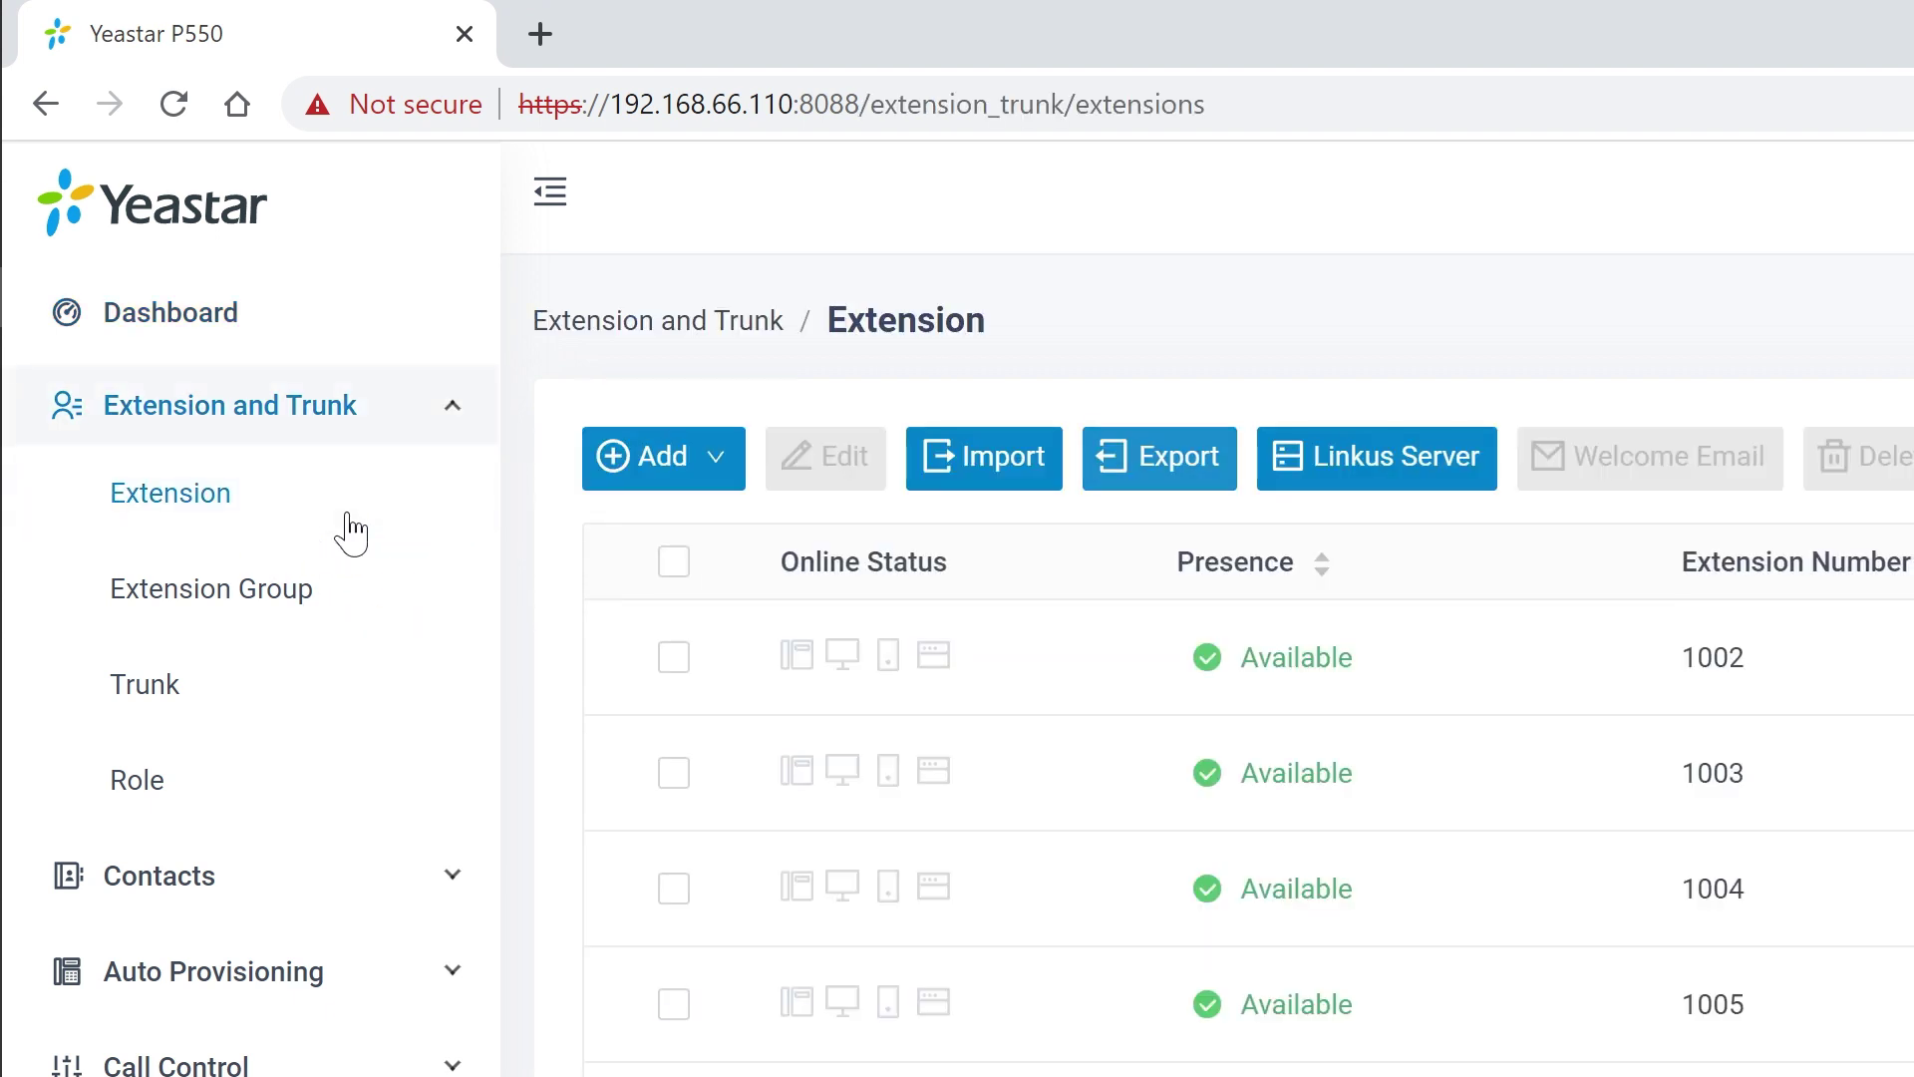
pyautogui.moveTo(598, 470)
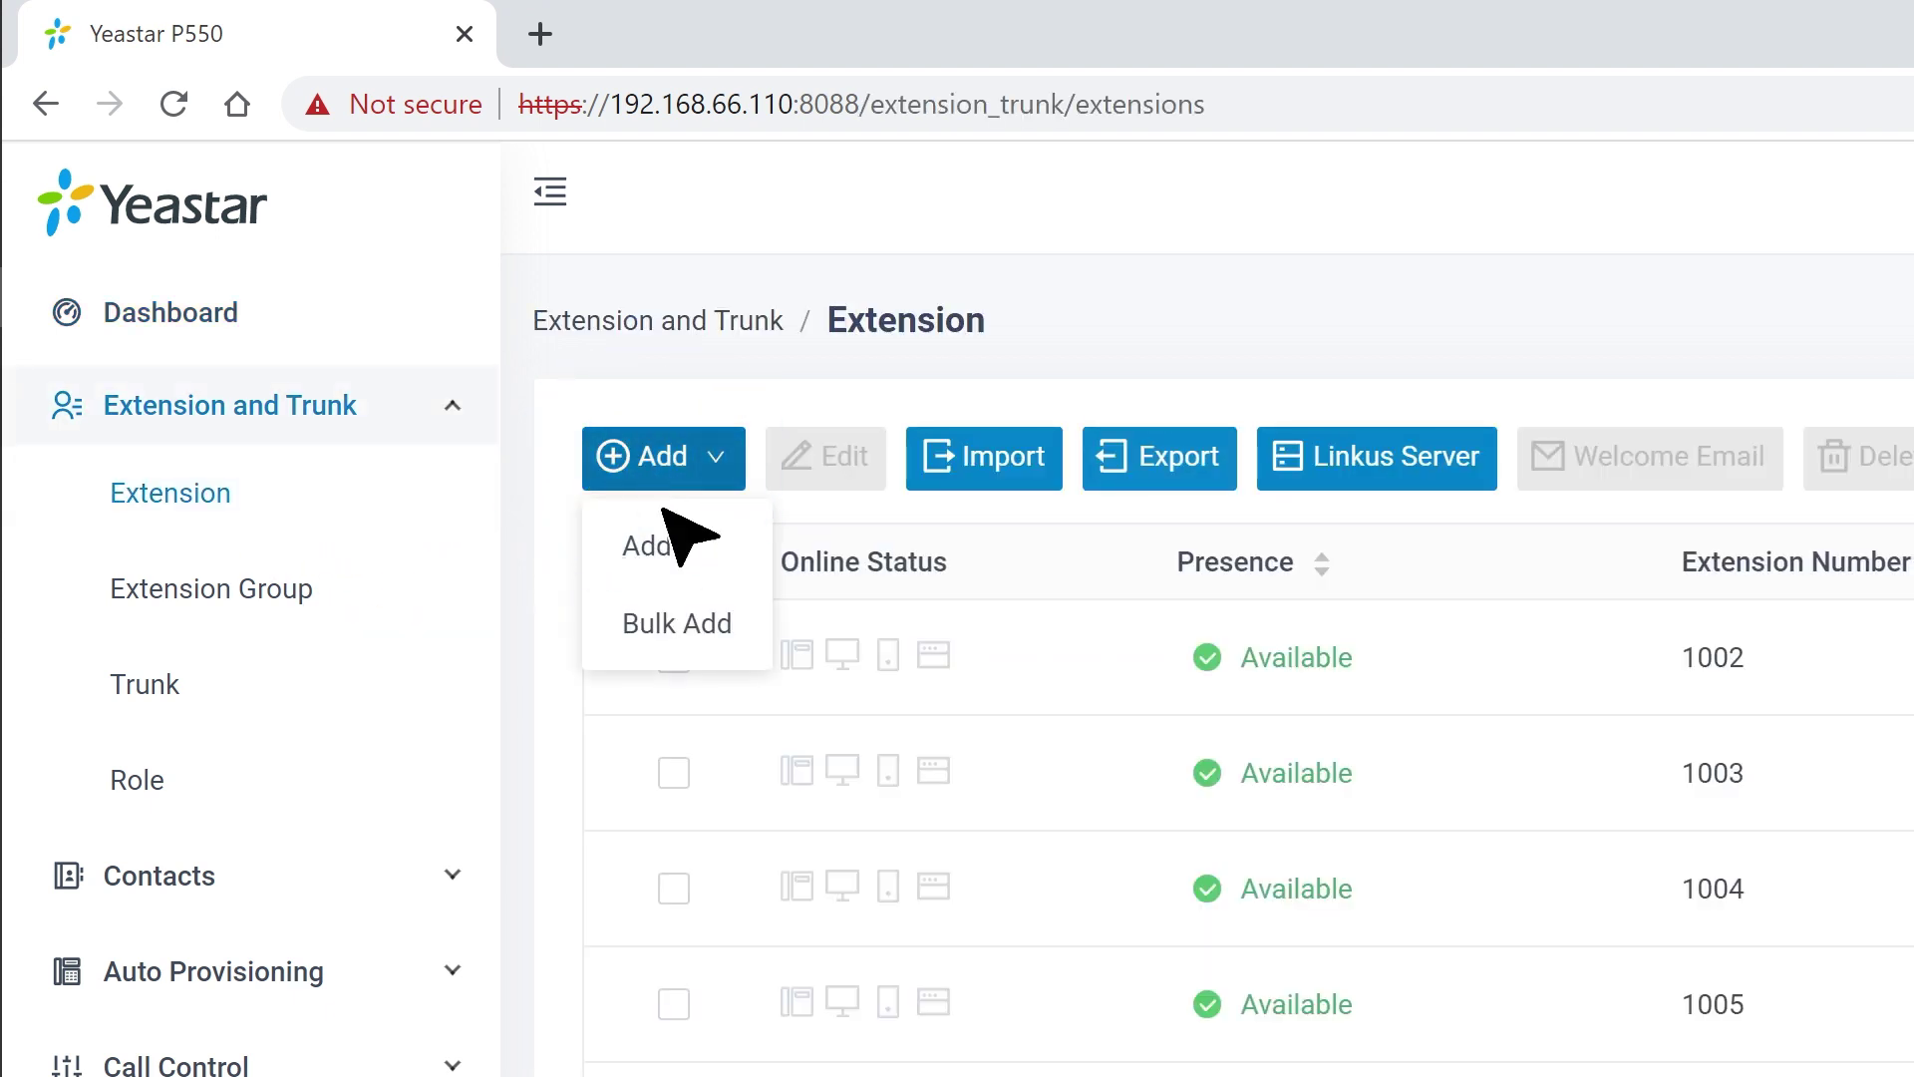
pyautogui.click(662, 549)
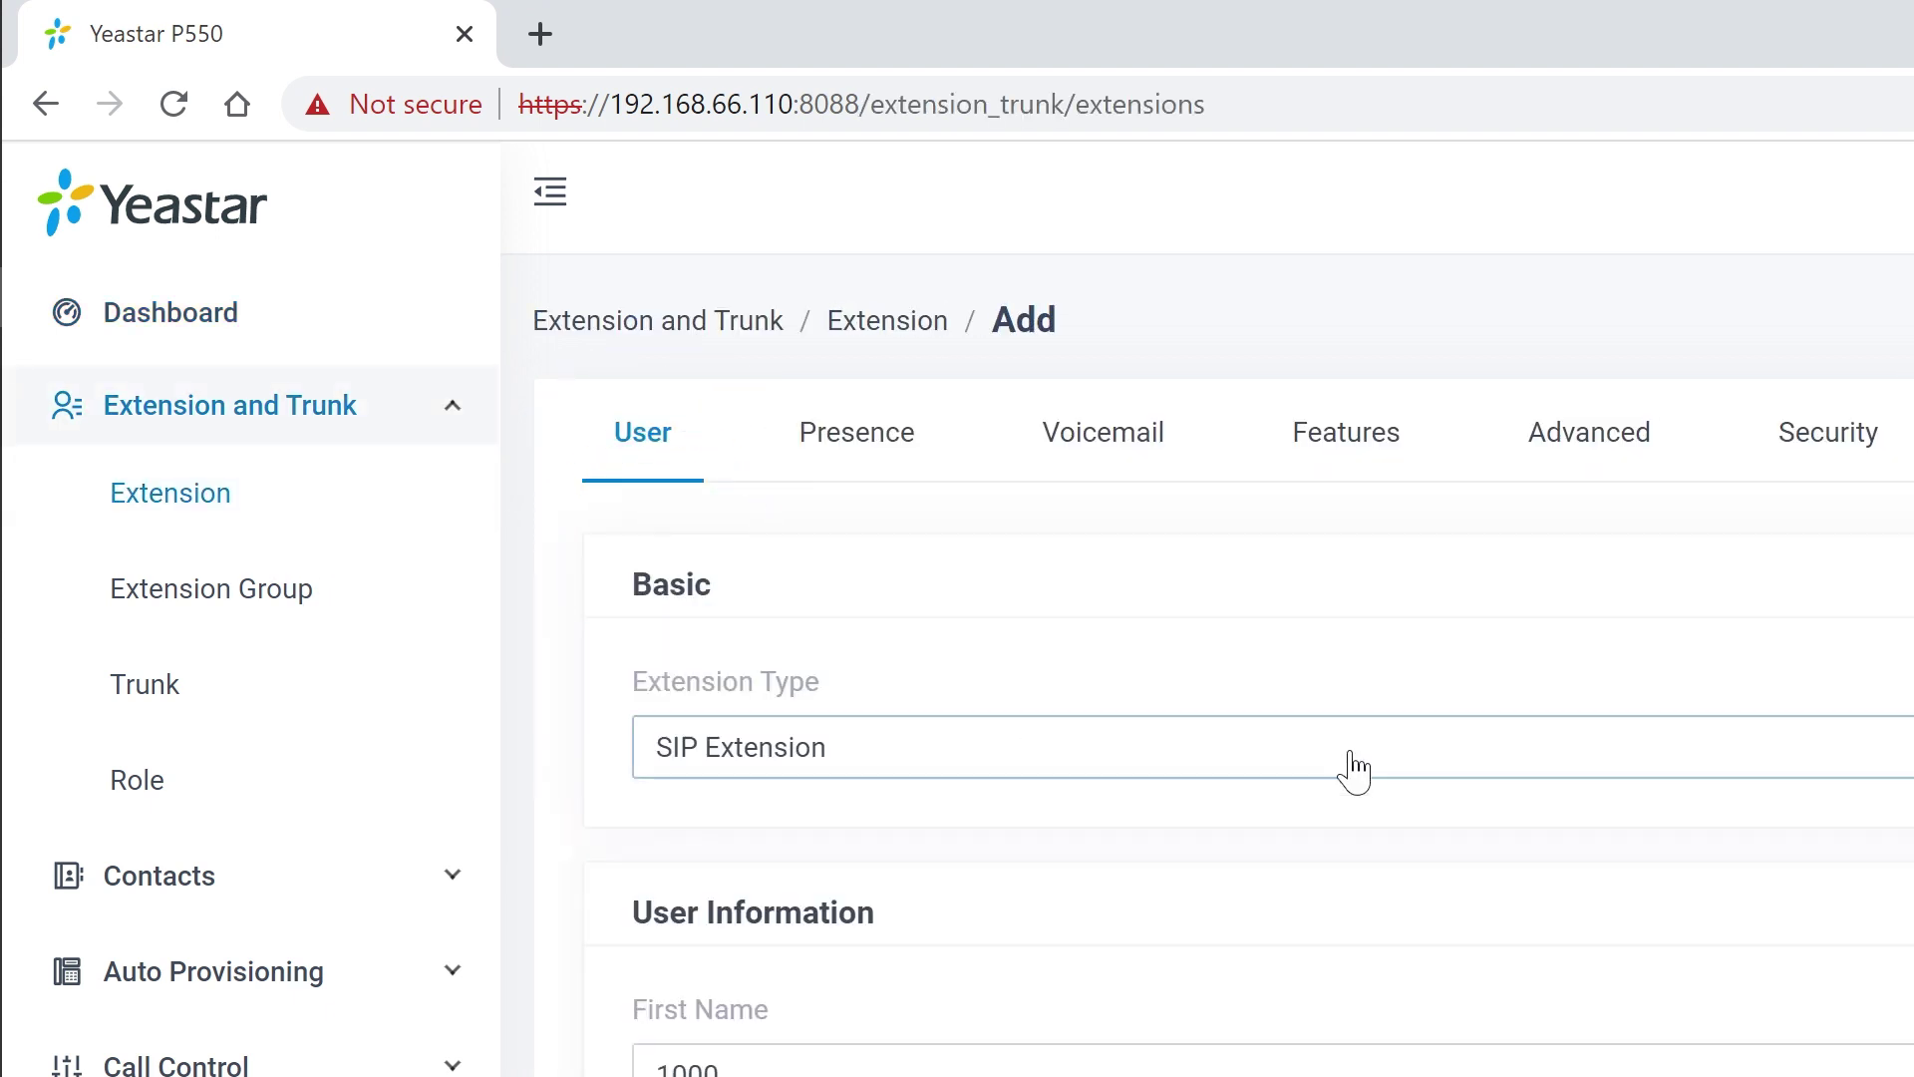
pyautogui.click(1503, 747)
pyautogui.click(1503, 830)
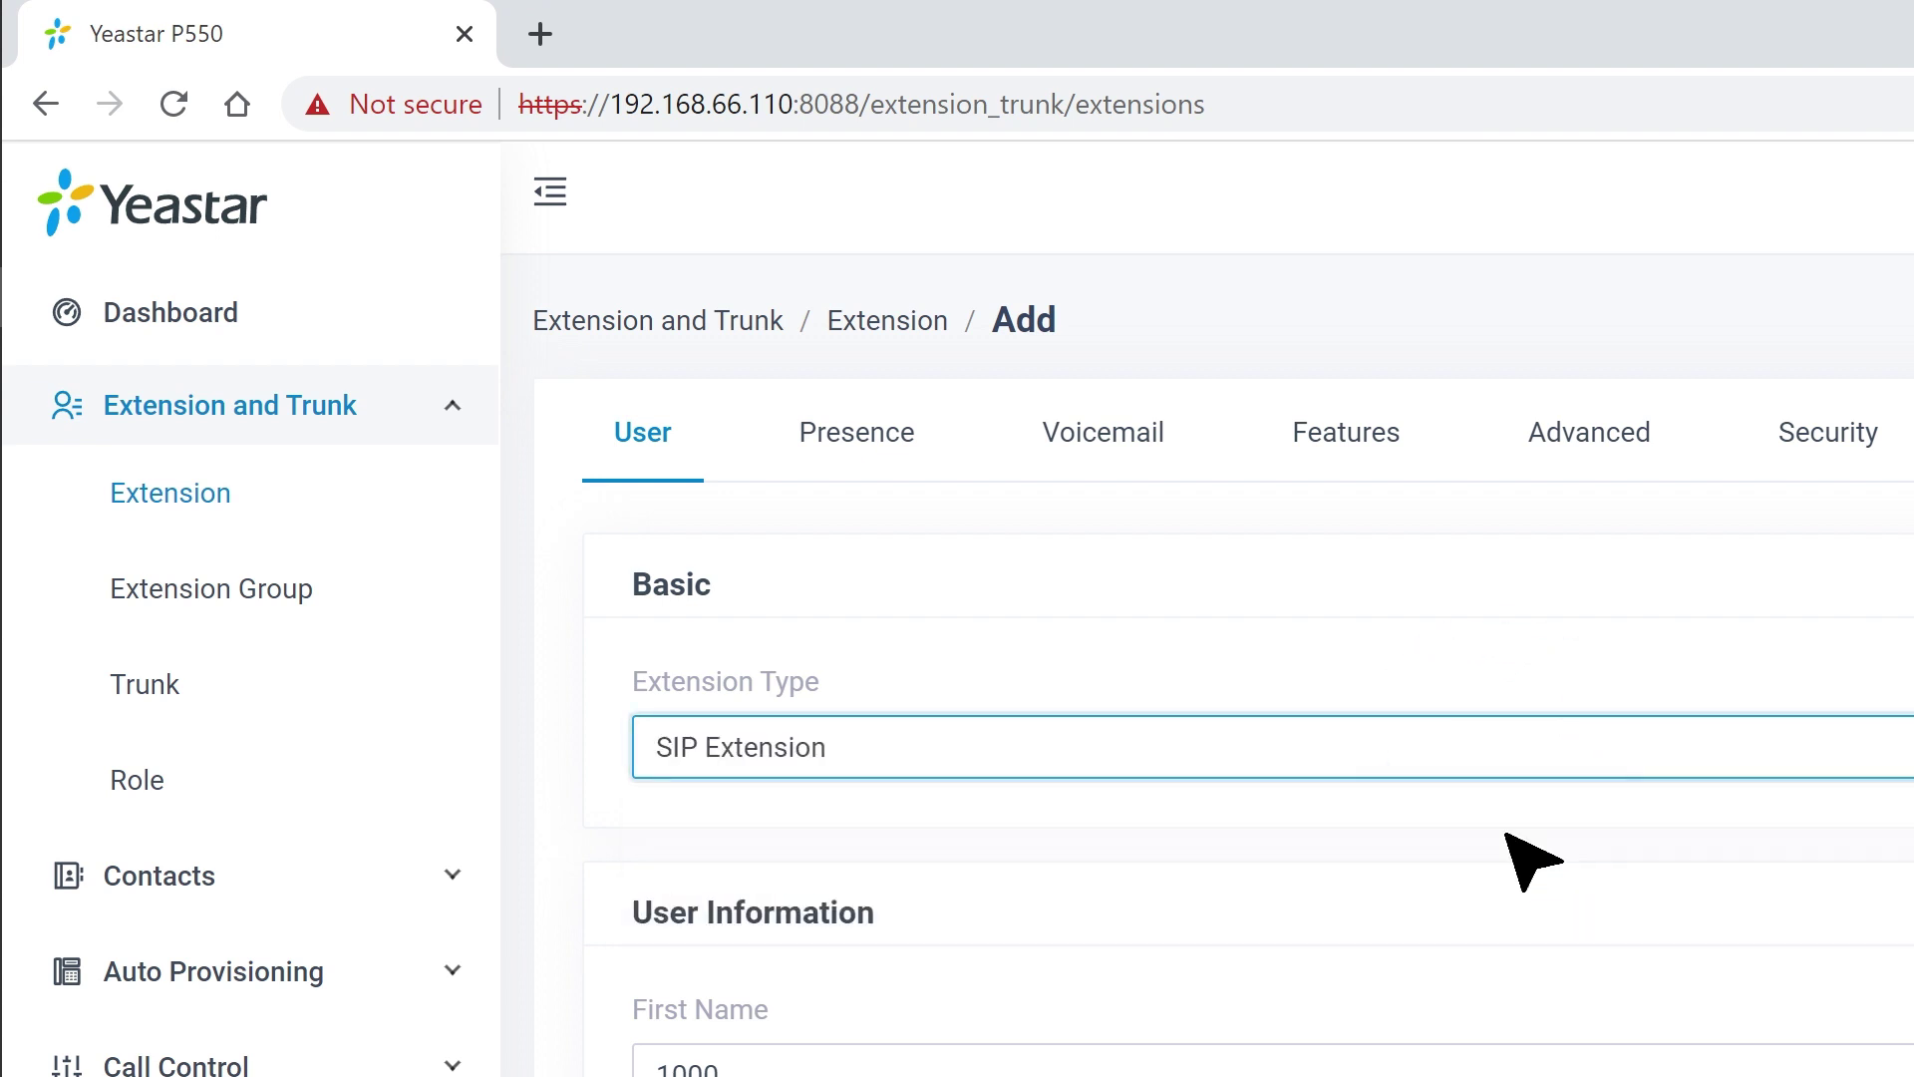
# - Name the extension VTH Indoor Monitor with registration name 1000, copy its password, and save
pyautogui.click(1490, 1065)
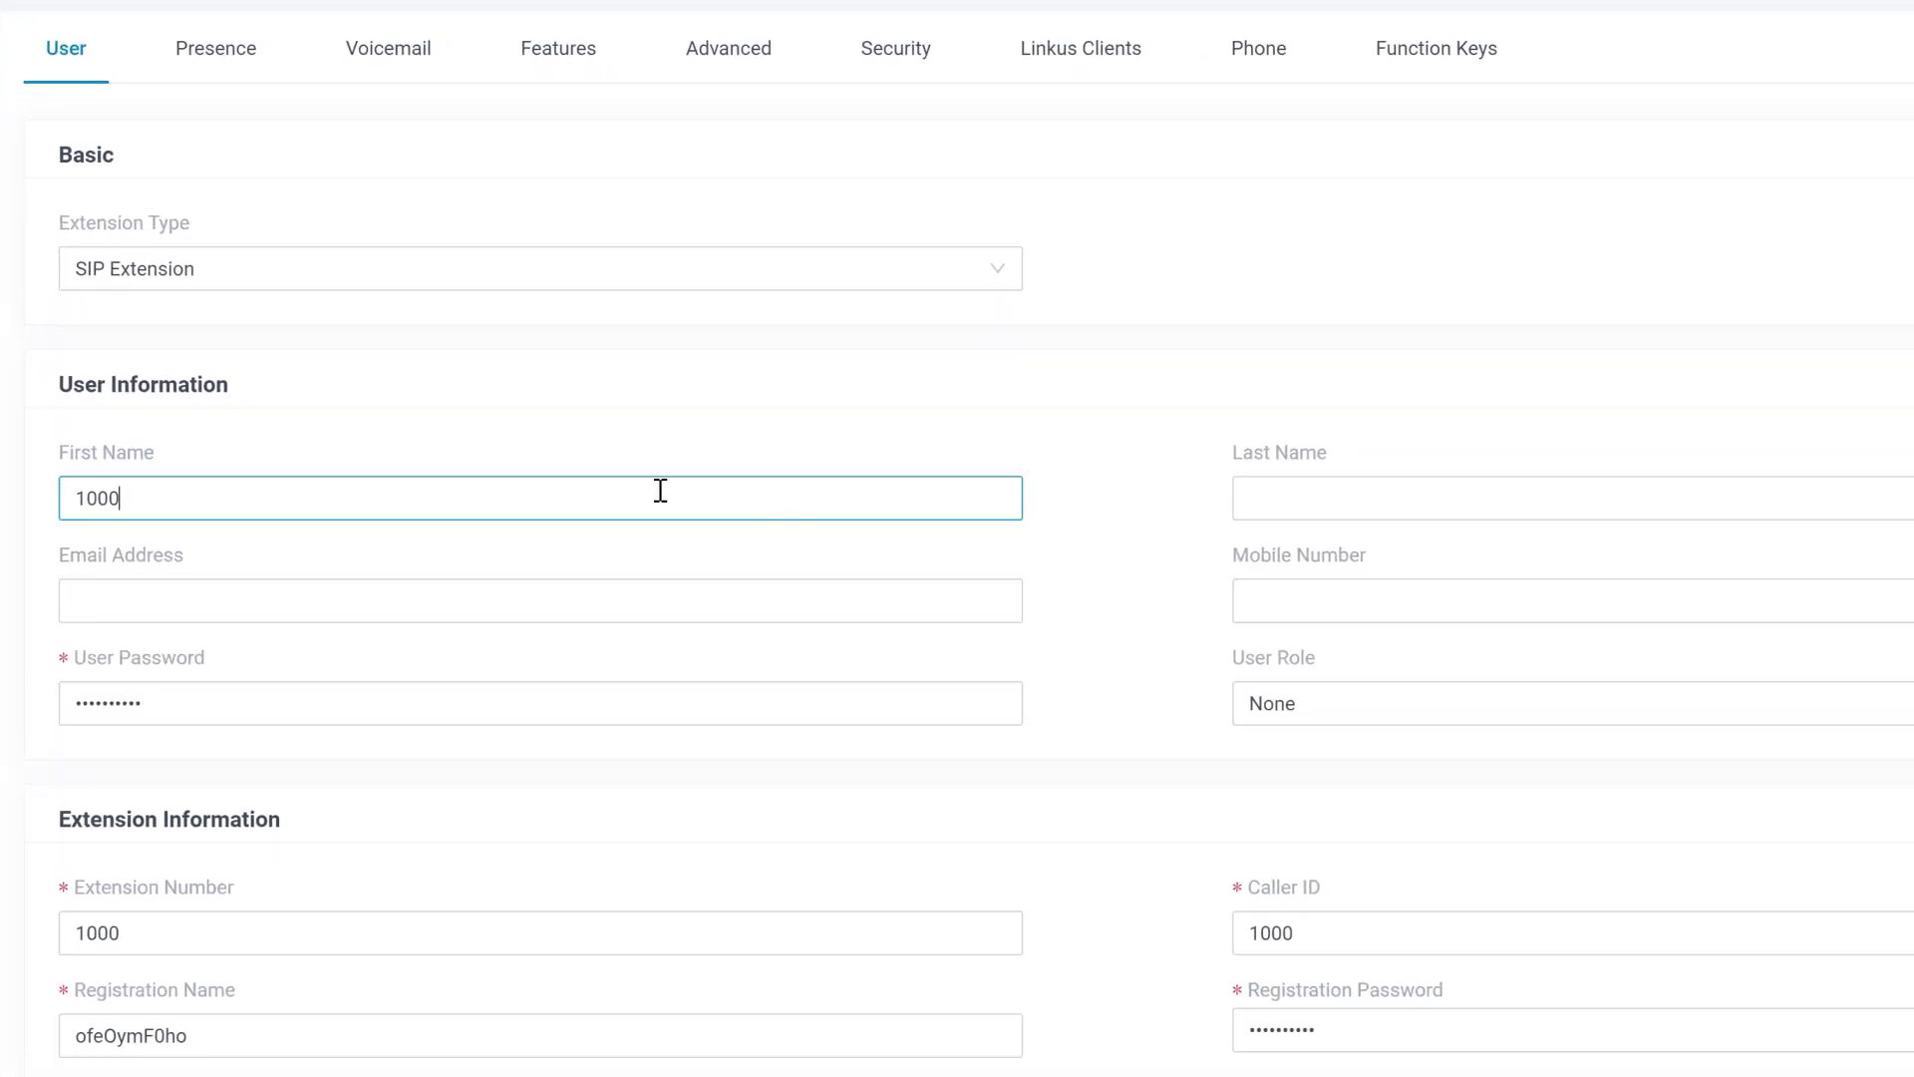
pyautogui.moveTo(243, 505); pyautogui.dragTo(55, 509)
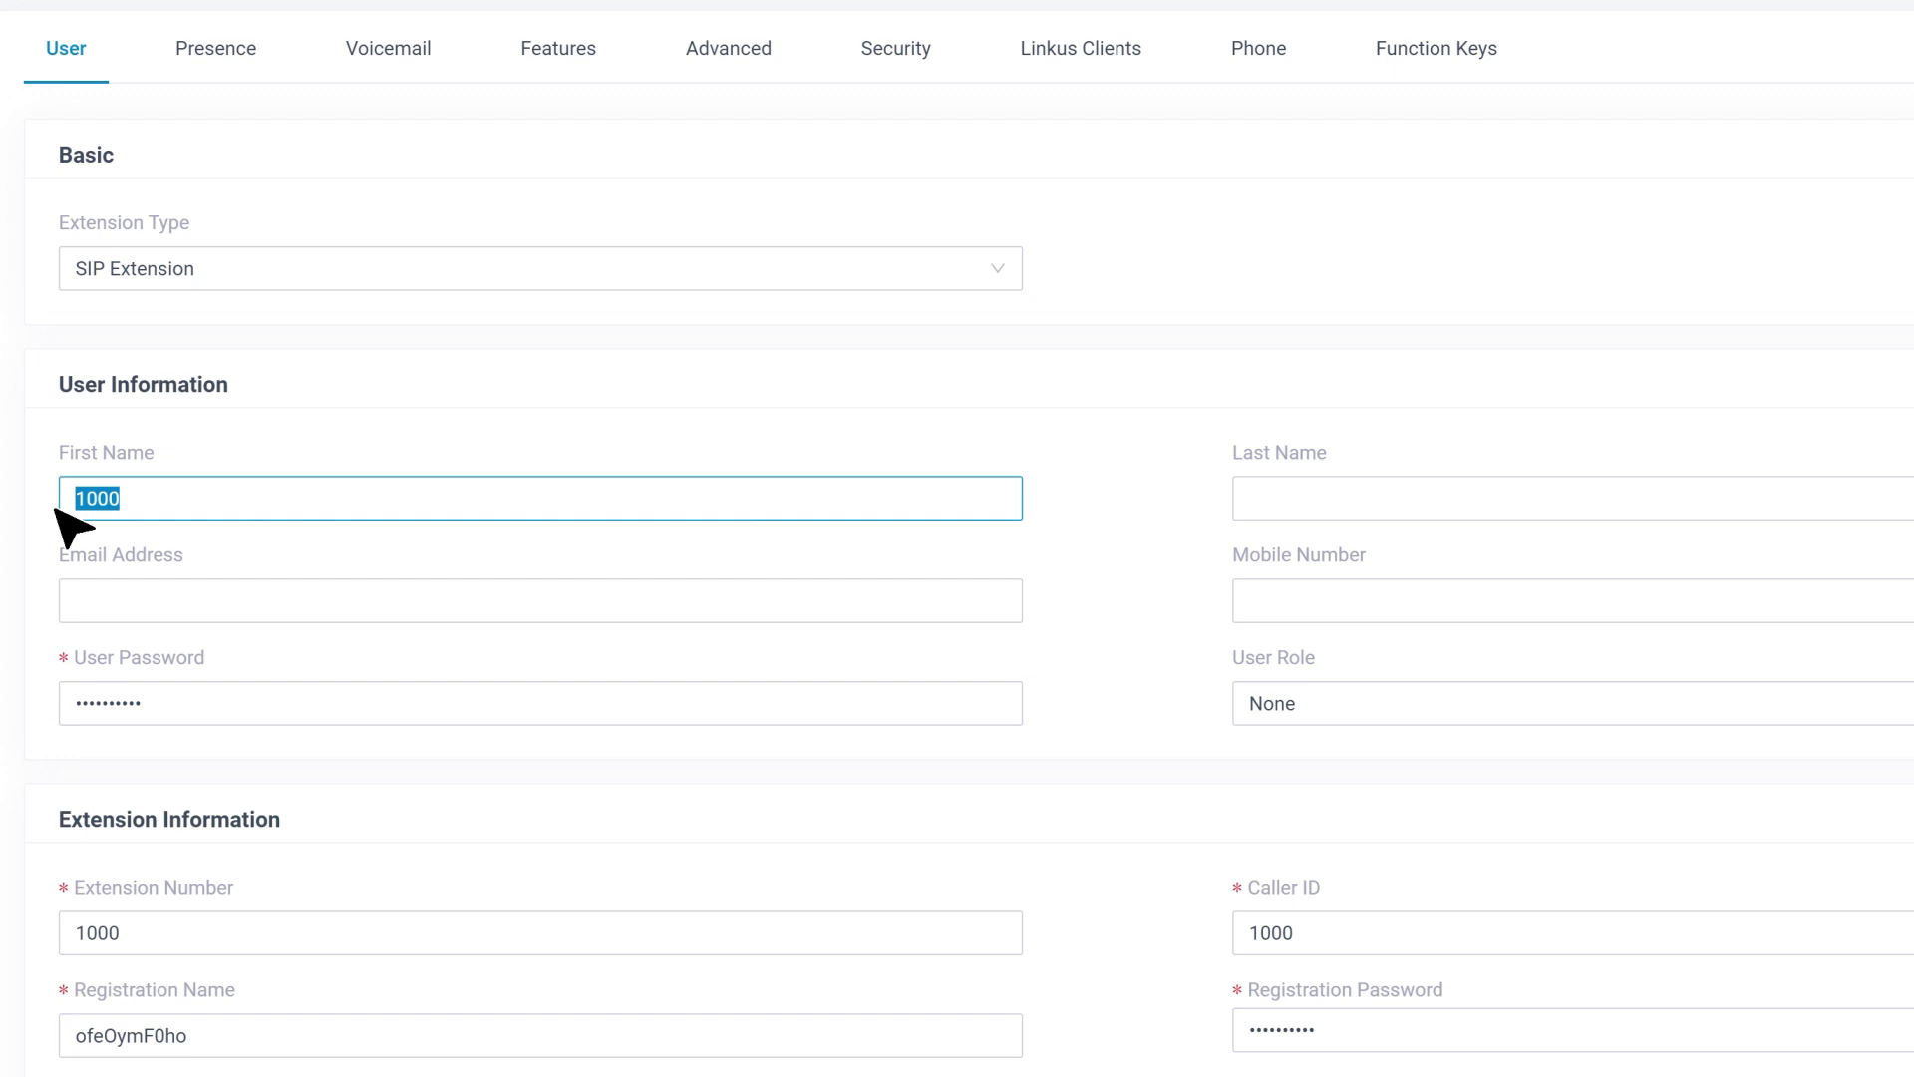
pyautogui.write('VTH')
pyautogui.click(1440, 498)
pyautogui.write('Indoor Monitor')
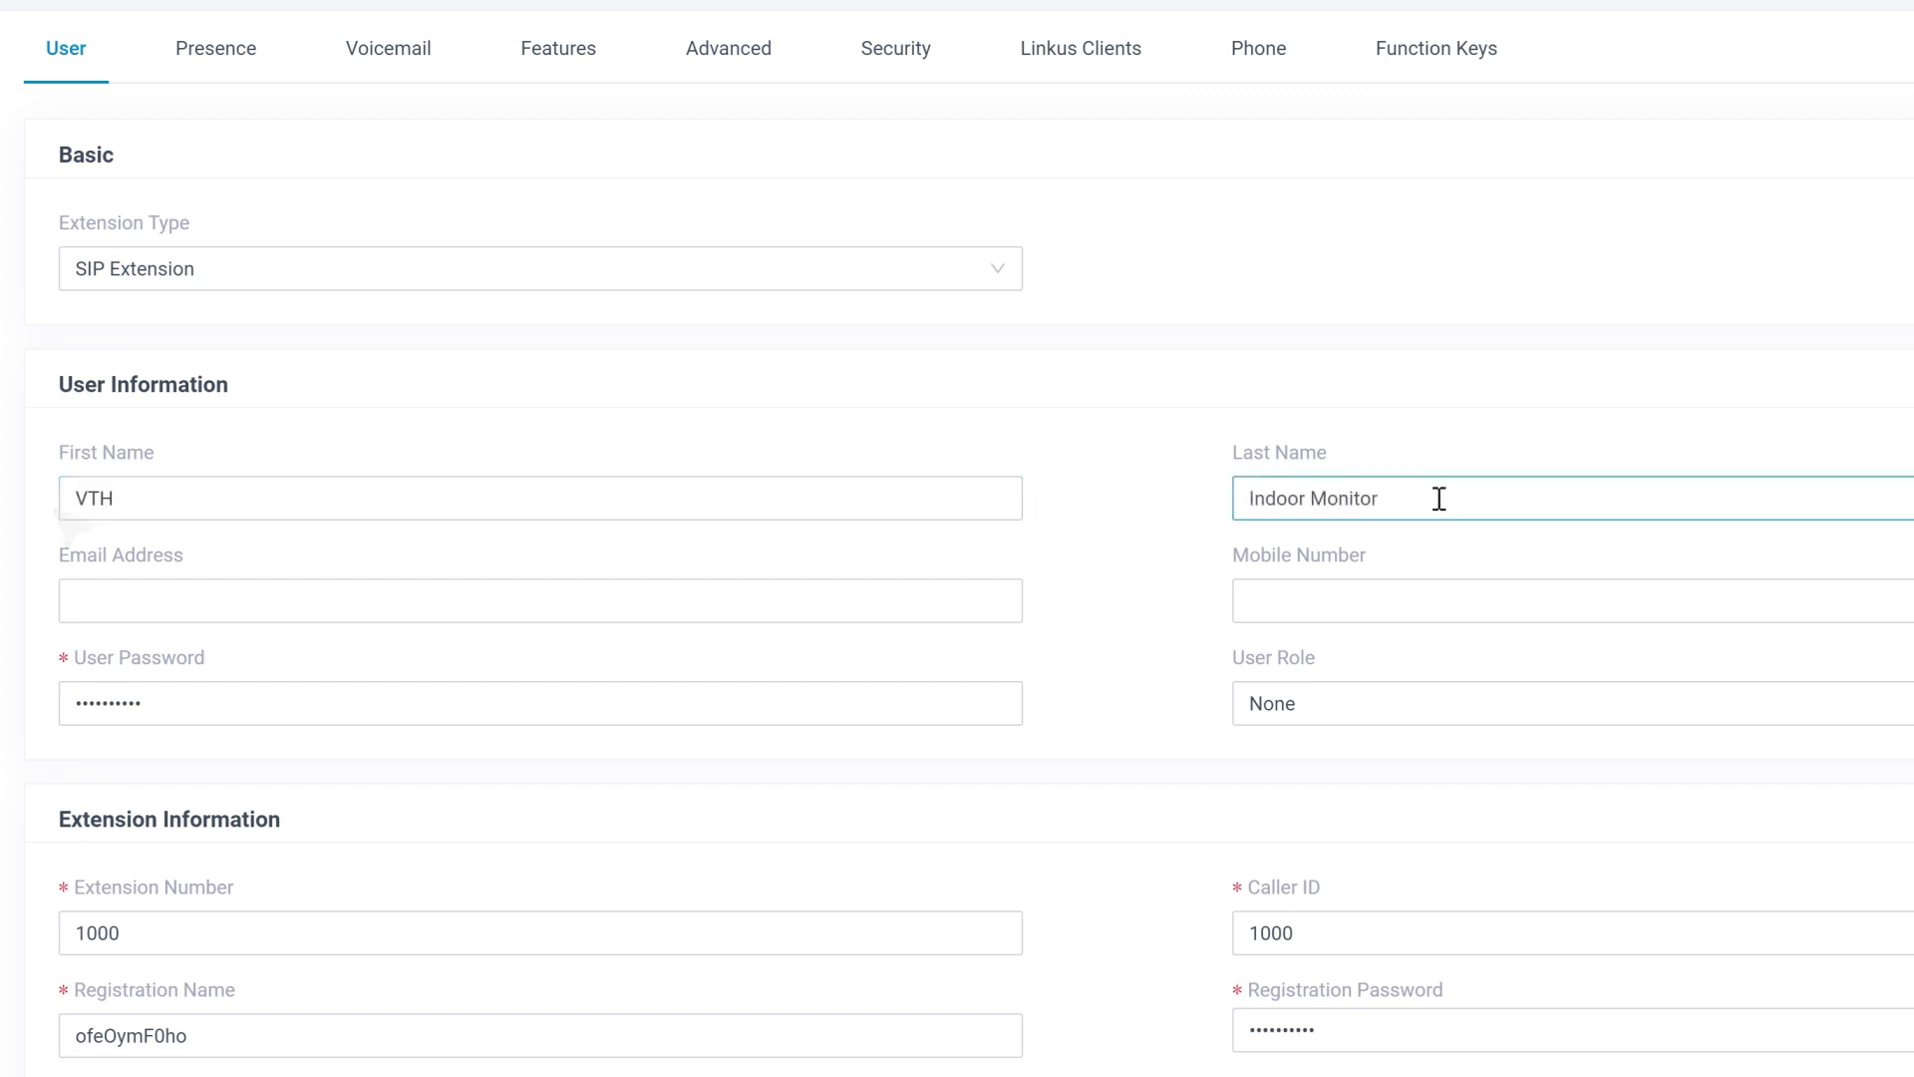
pyautogui.scroll(-2, 475, 957)
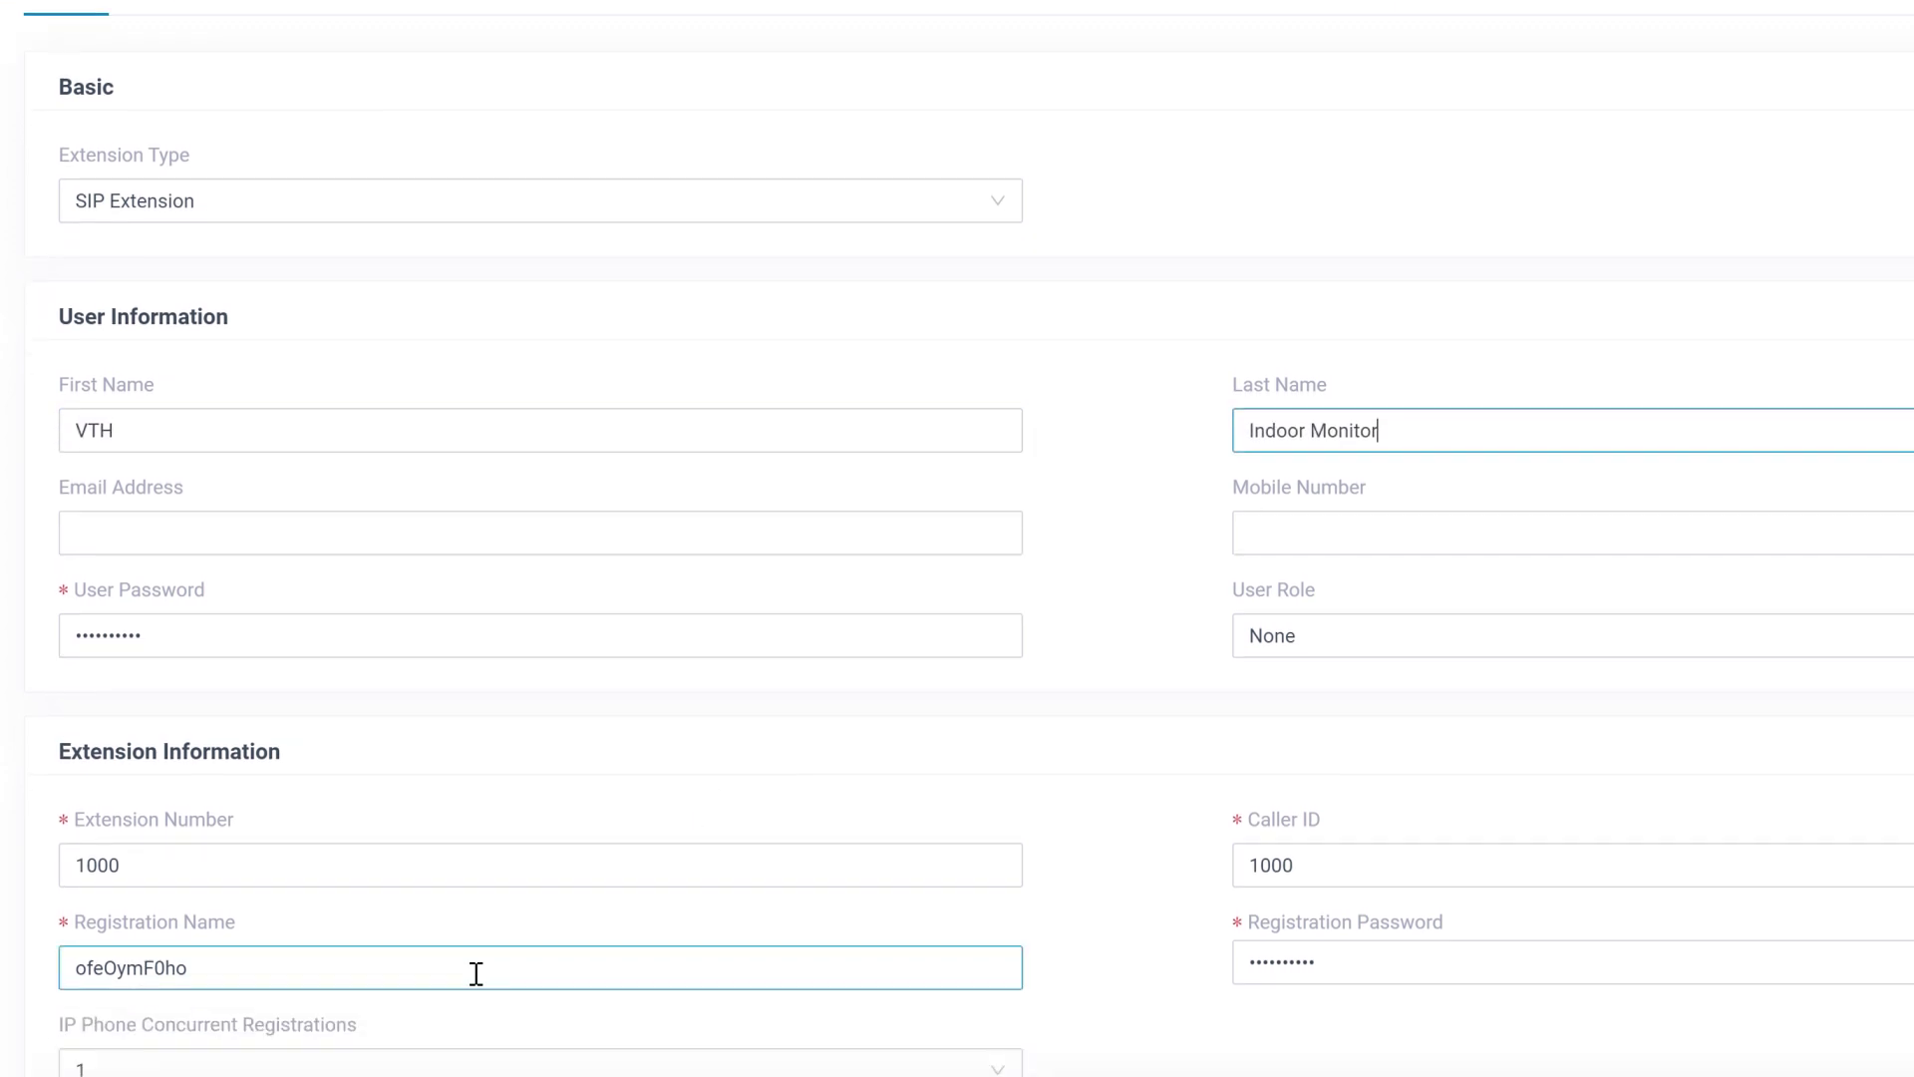
pyautogui.doubleClick(477, 868)
pyautogui.write('1000')
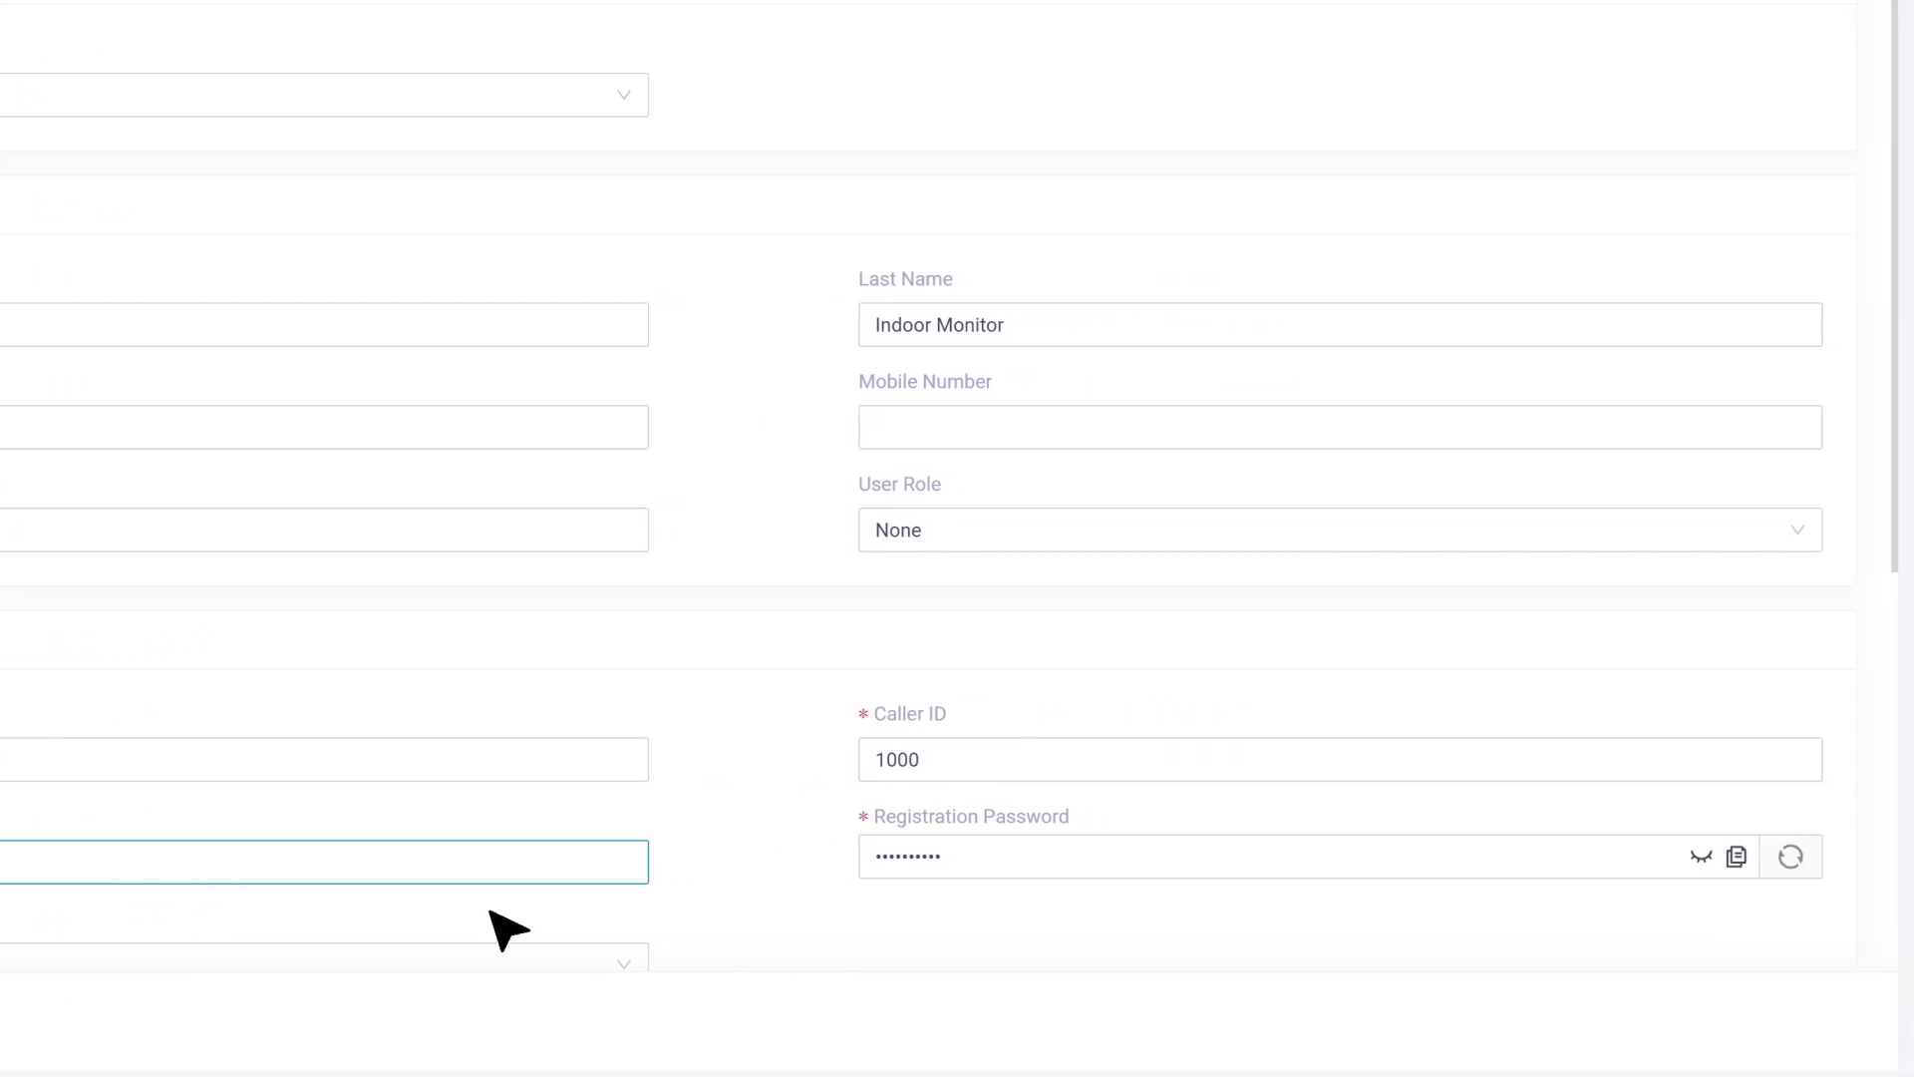
pyautogui.click(1735, 857)
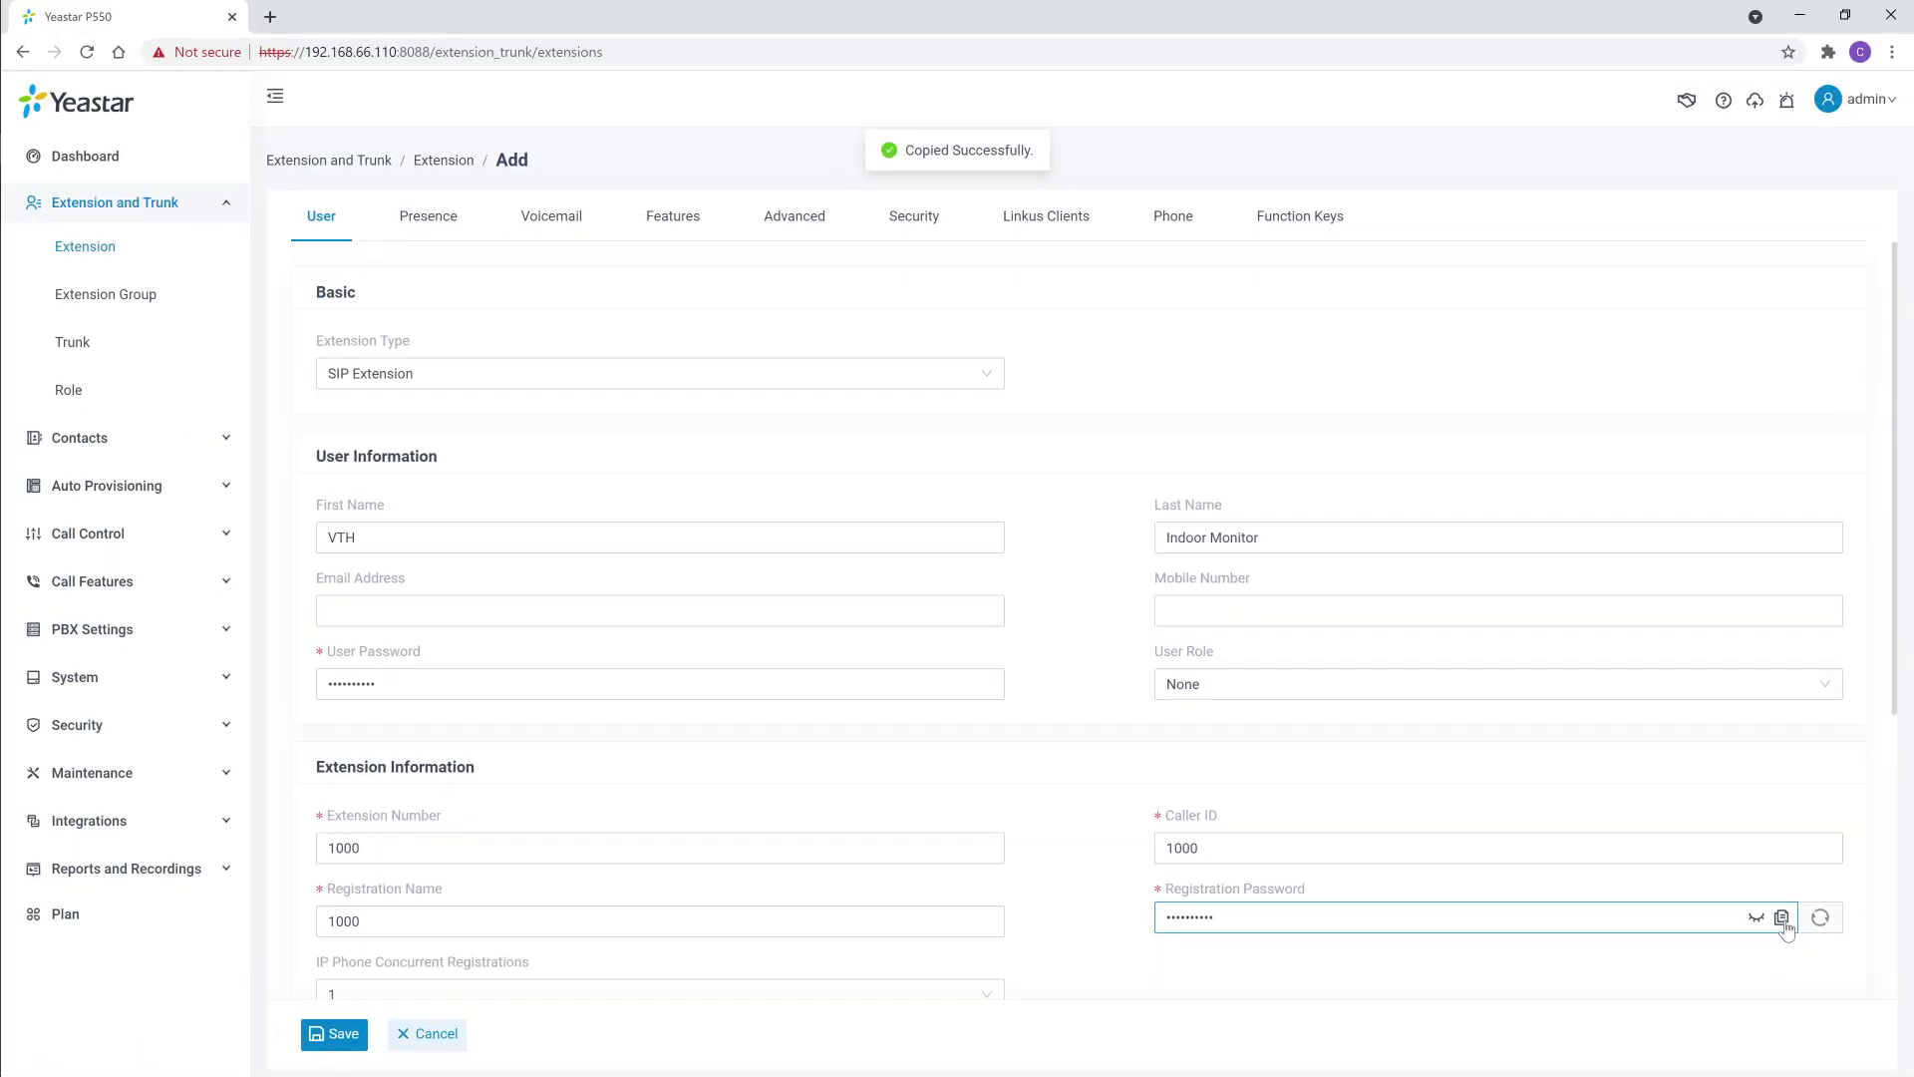
pyautogui.click(343, 1035)
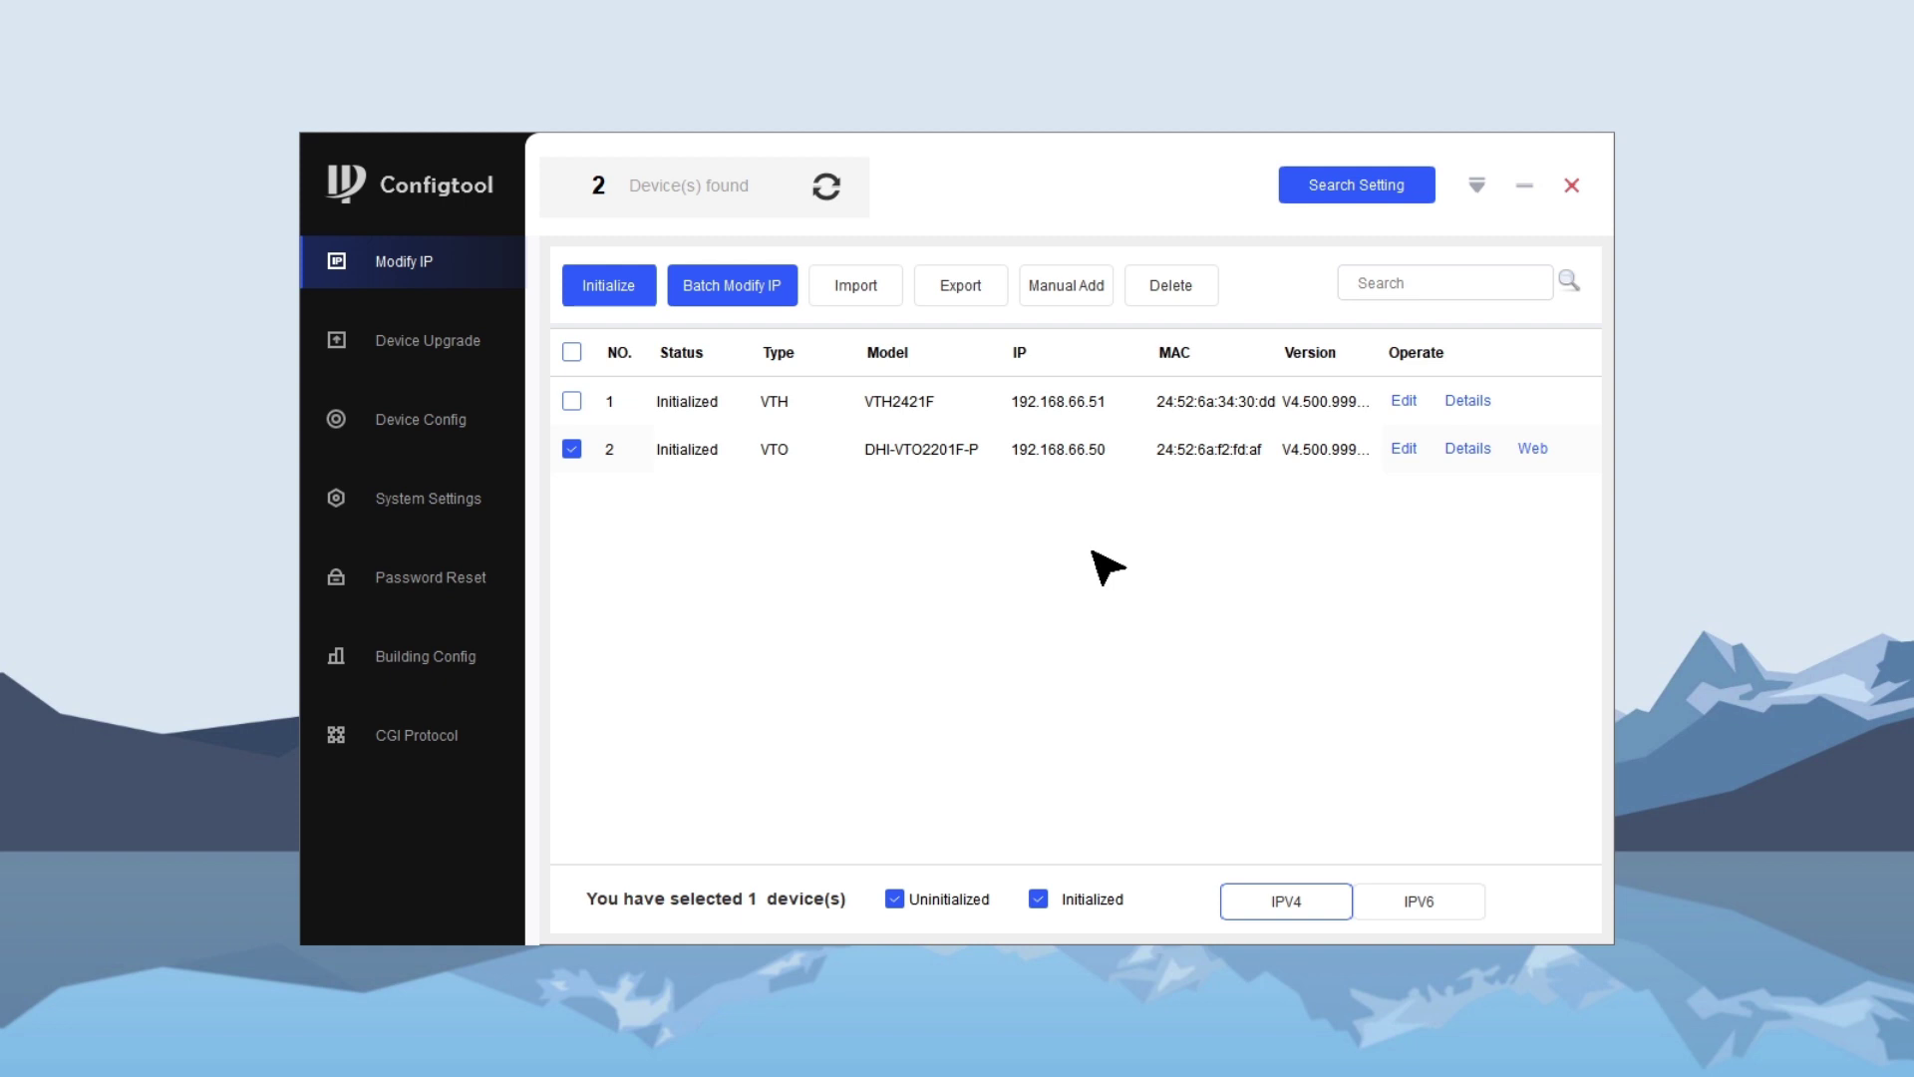
# - In Device Config, select the VTH at 192.168.66.51, get its device info, and log in as admin
pyautogui.click(504, 424)
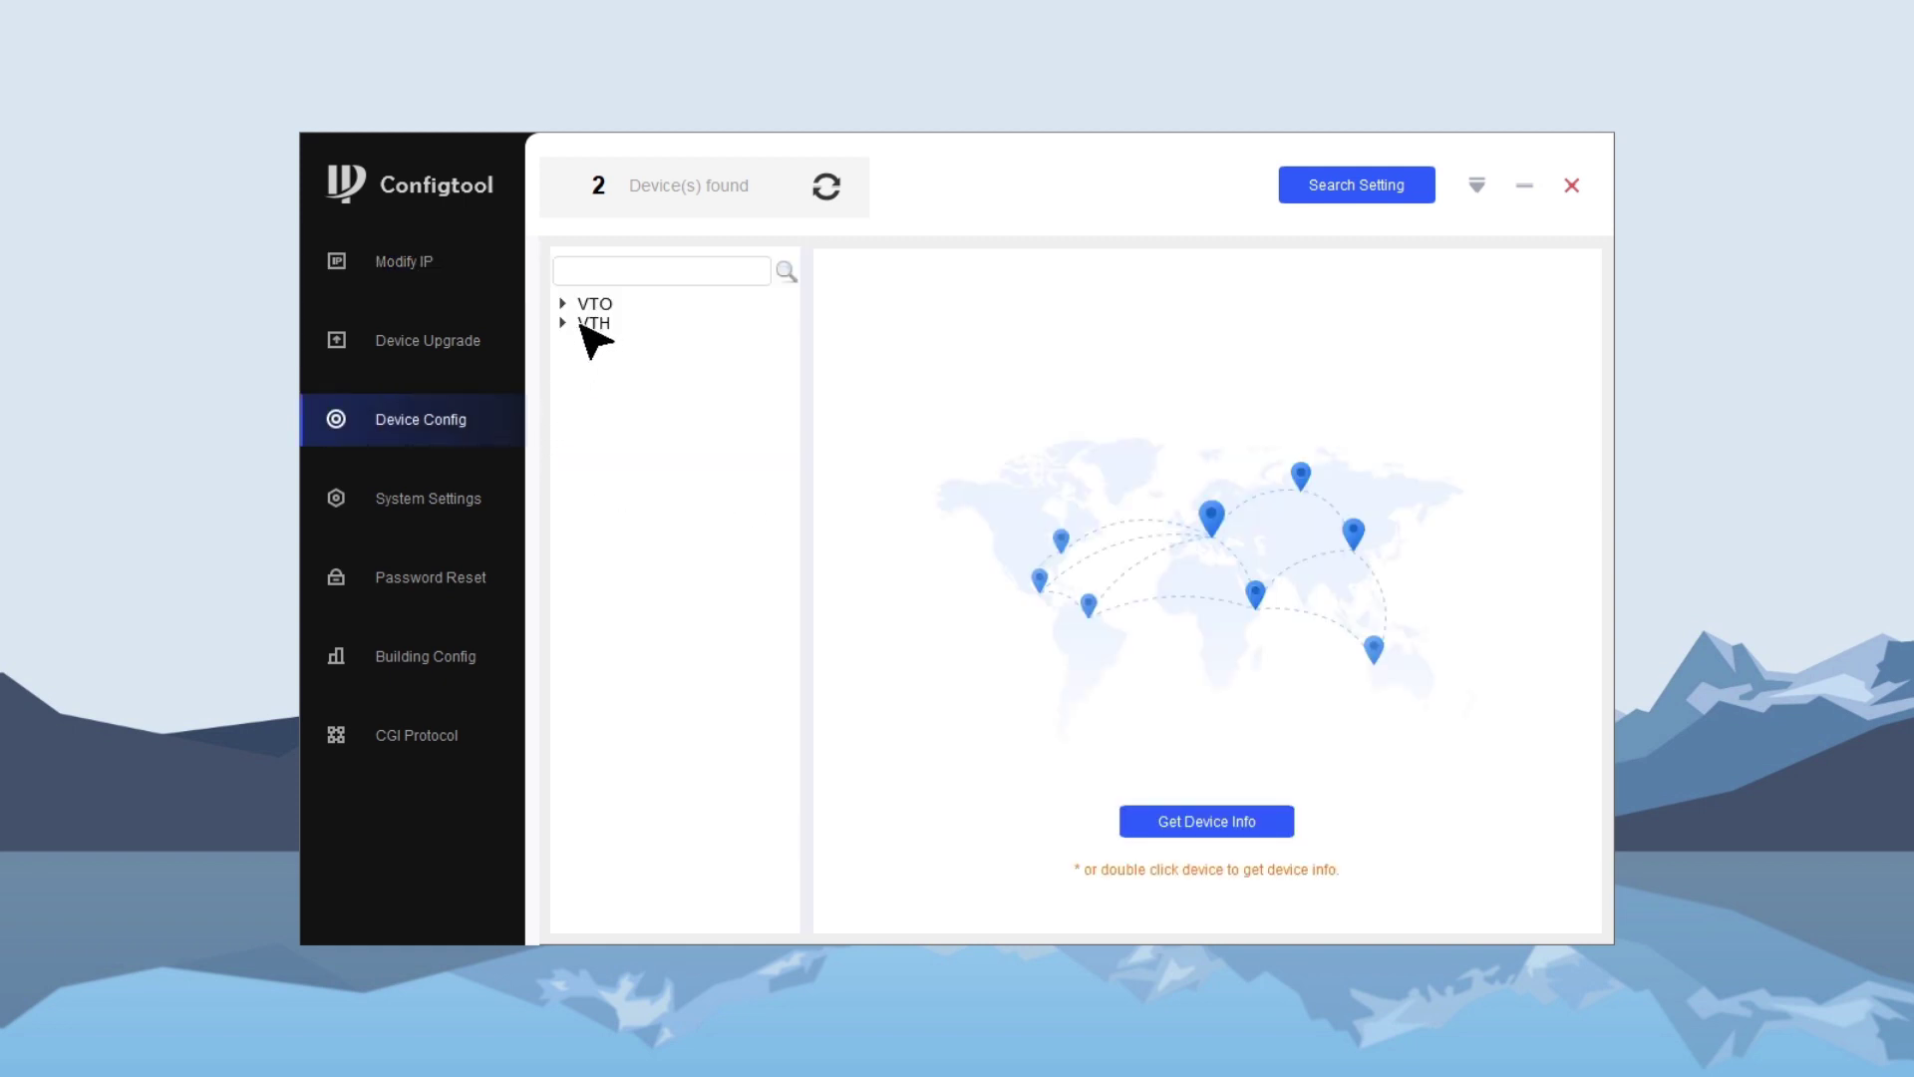
pyautogui.doubleClick(588, 327)
pyautogui.click(618, 344)
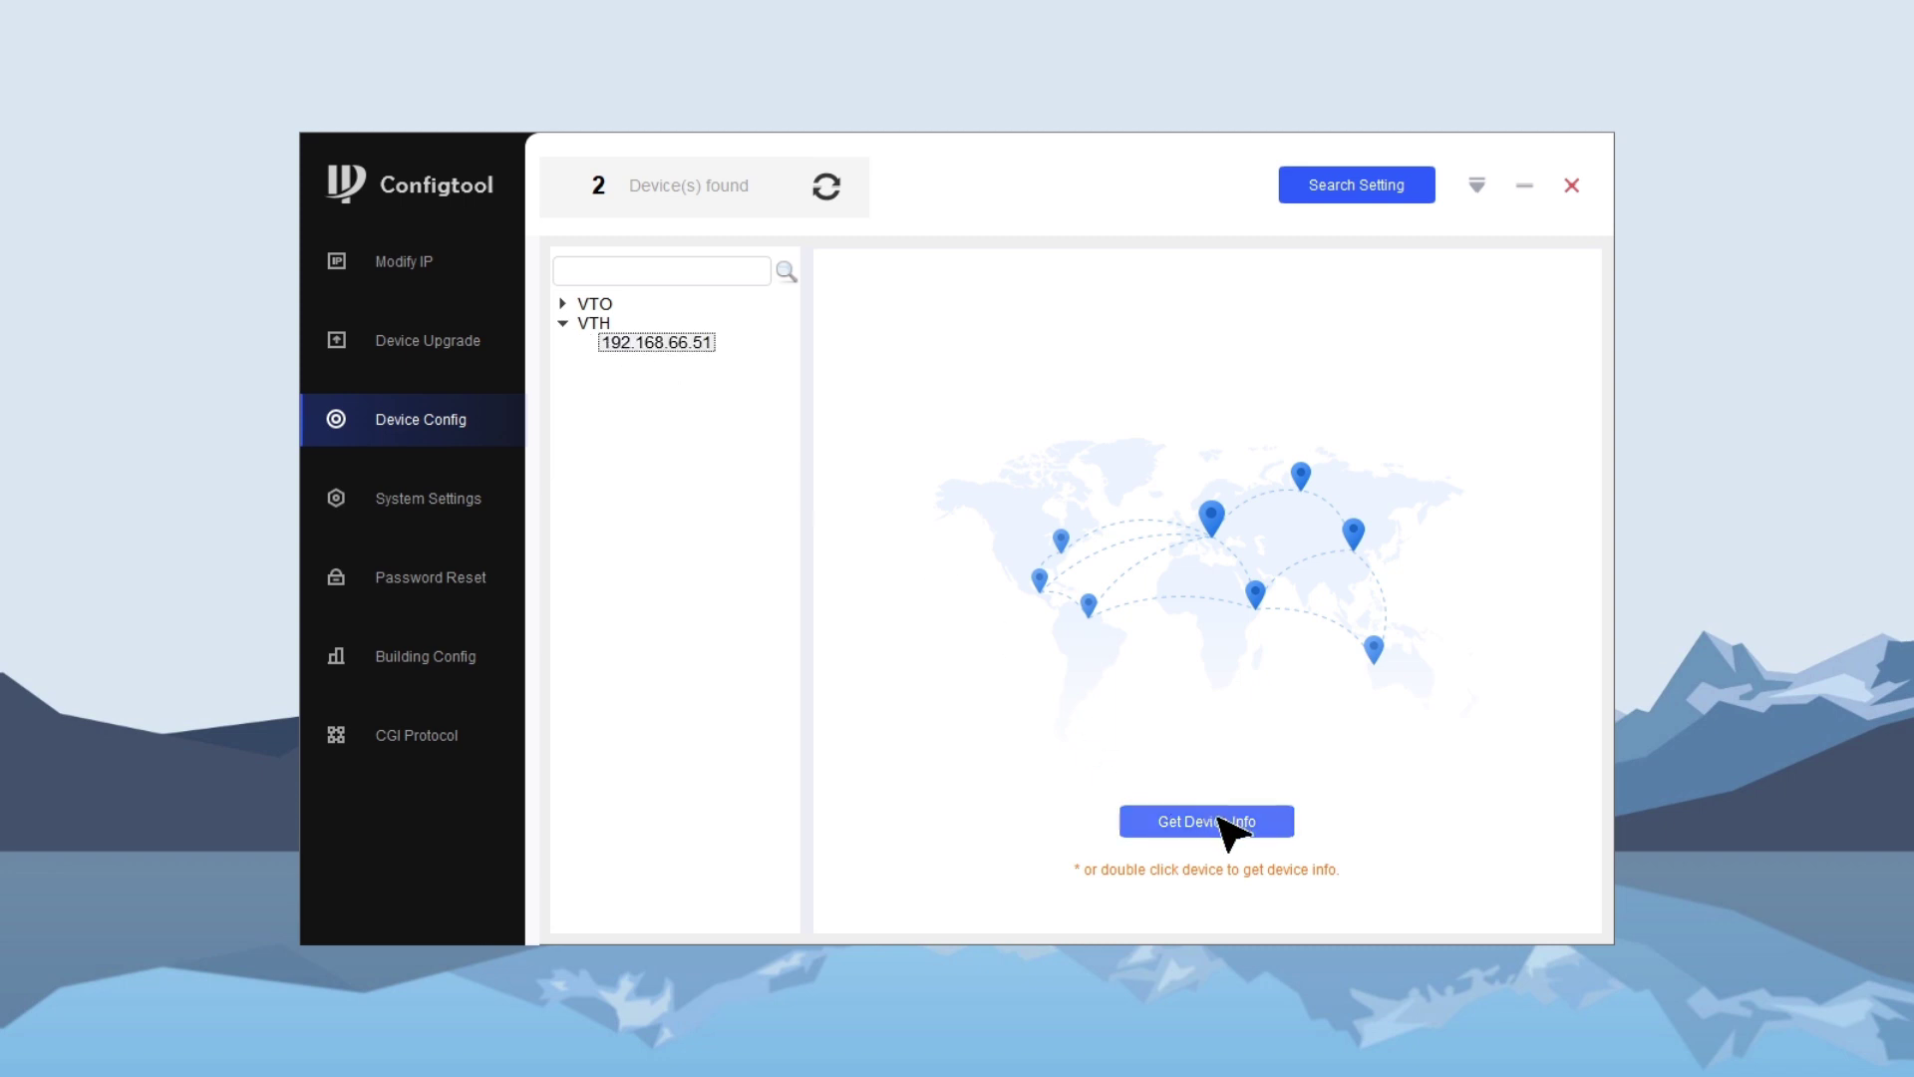
pyautogui.click(1224, 822)
pyautogui.click(1098, 508)
pyautogui.write('ad')
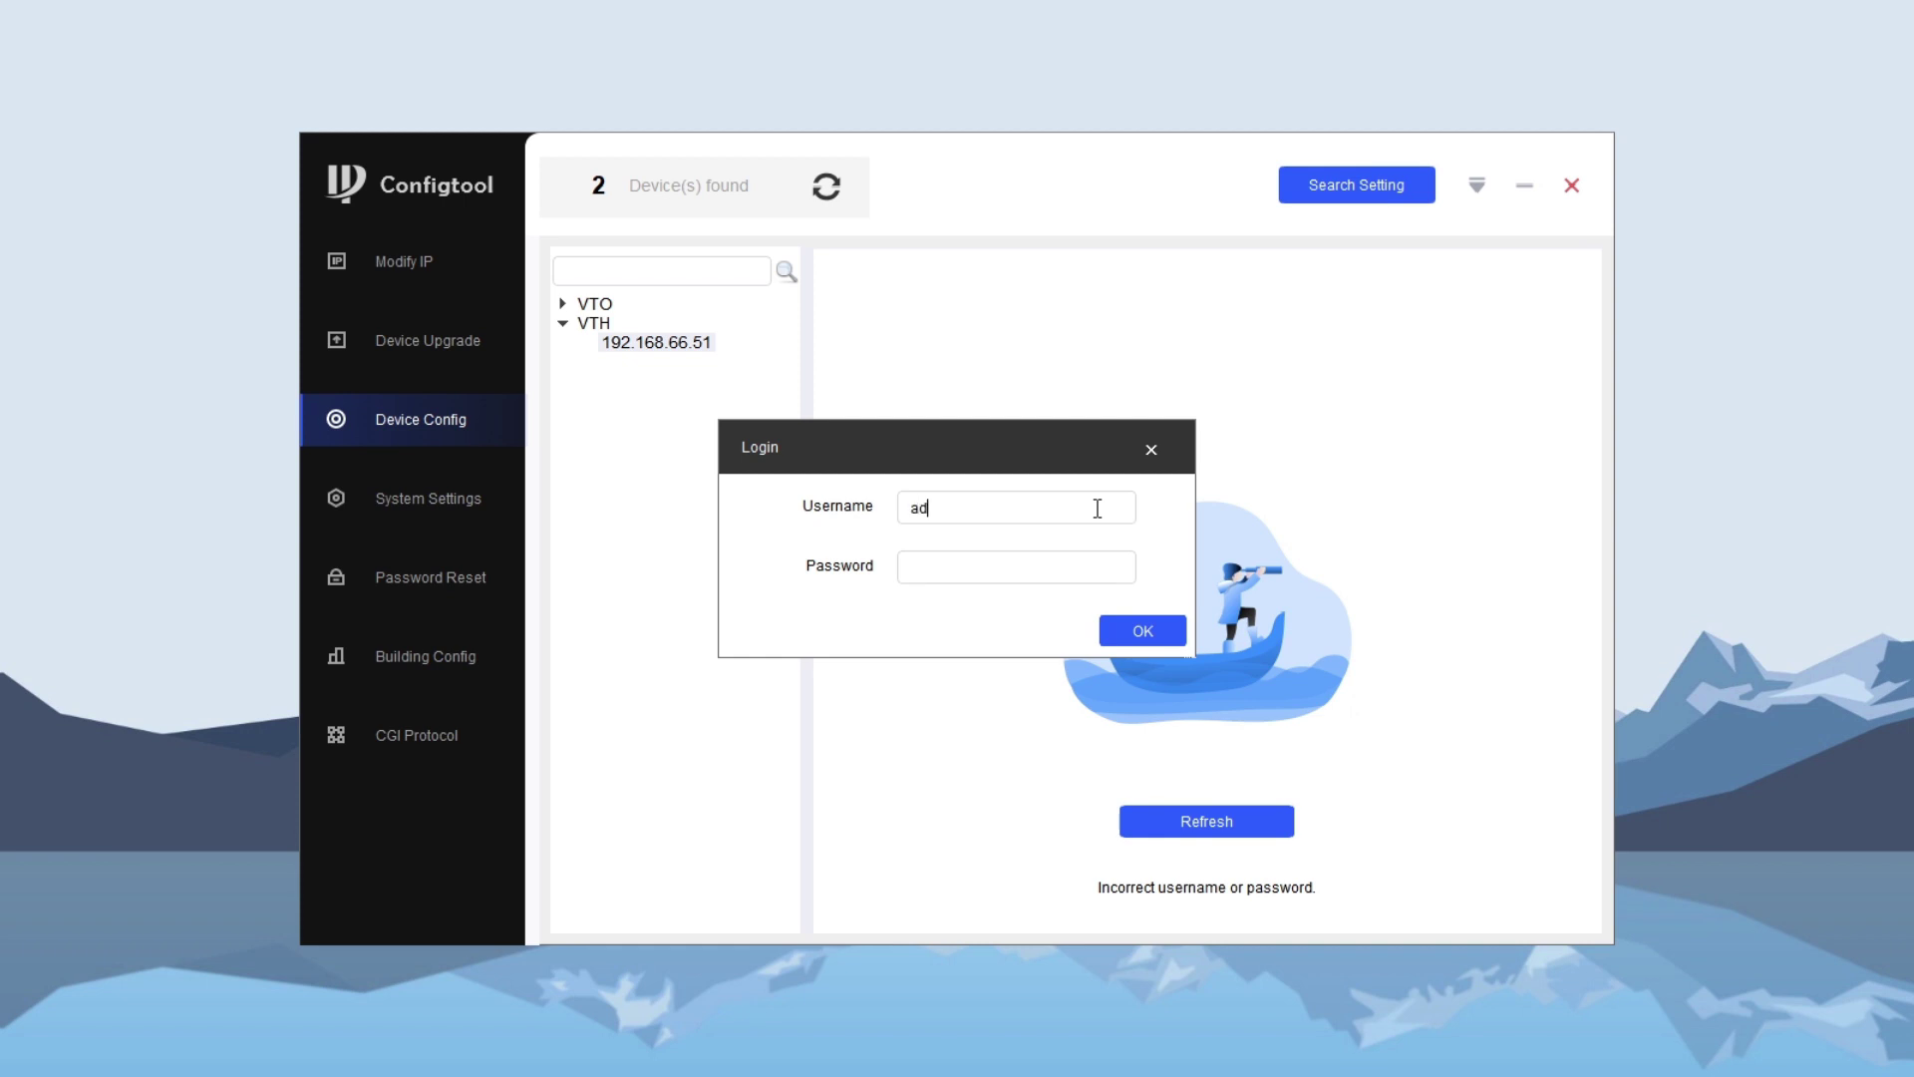
pyautogui.click(1089, 579)
pyautogui.write('******')
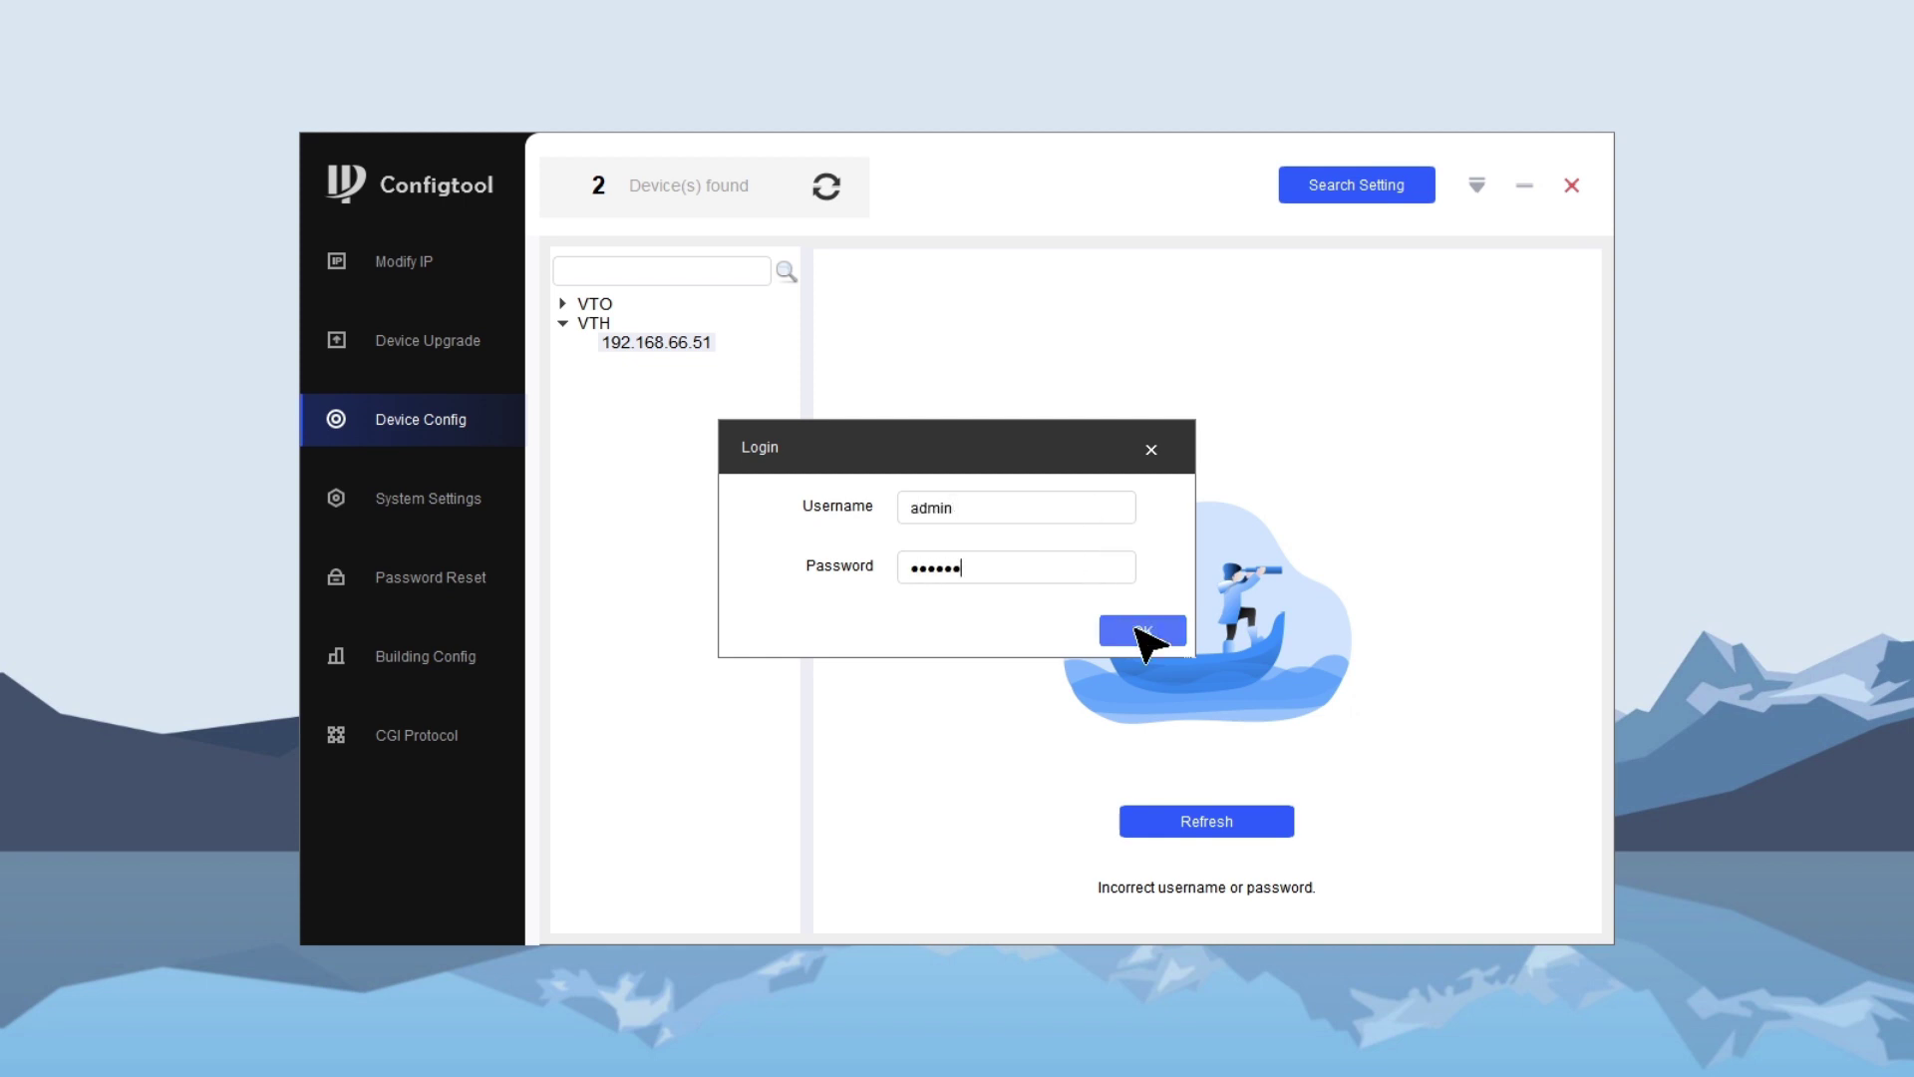
pyautogui.click(1142, 630)
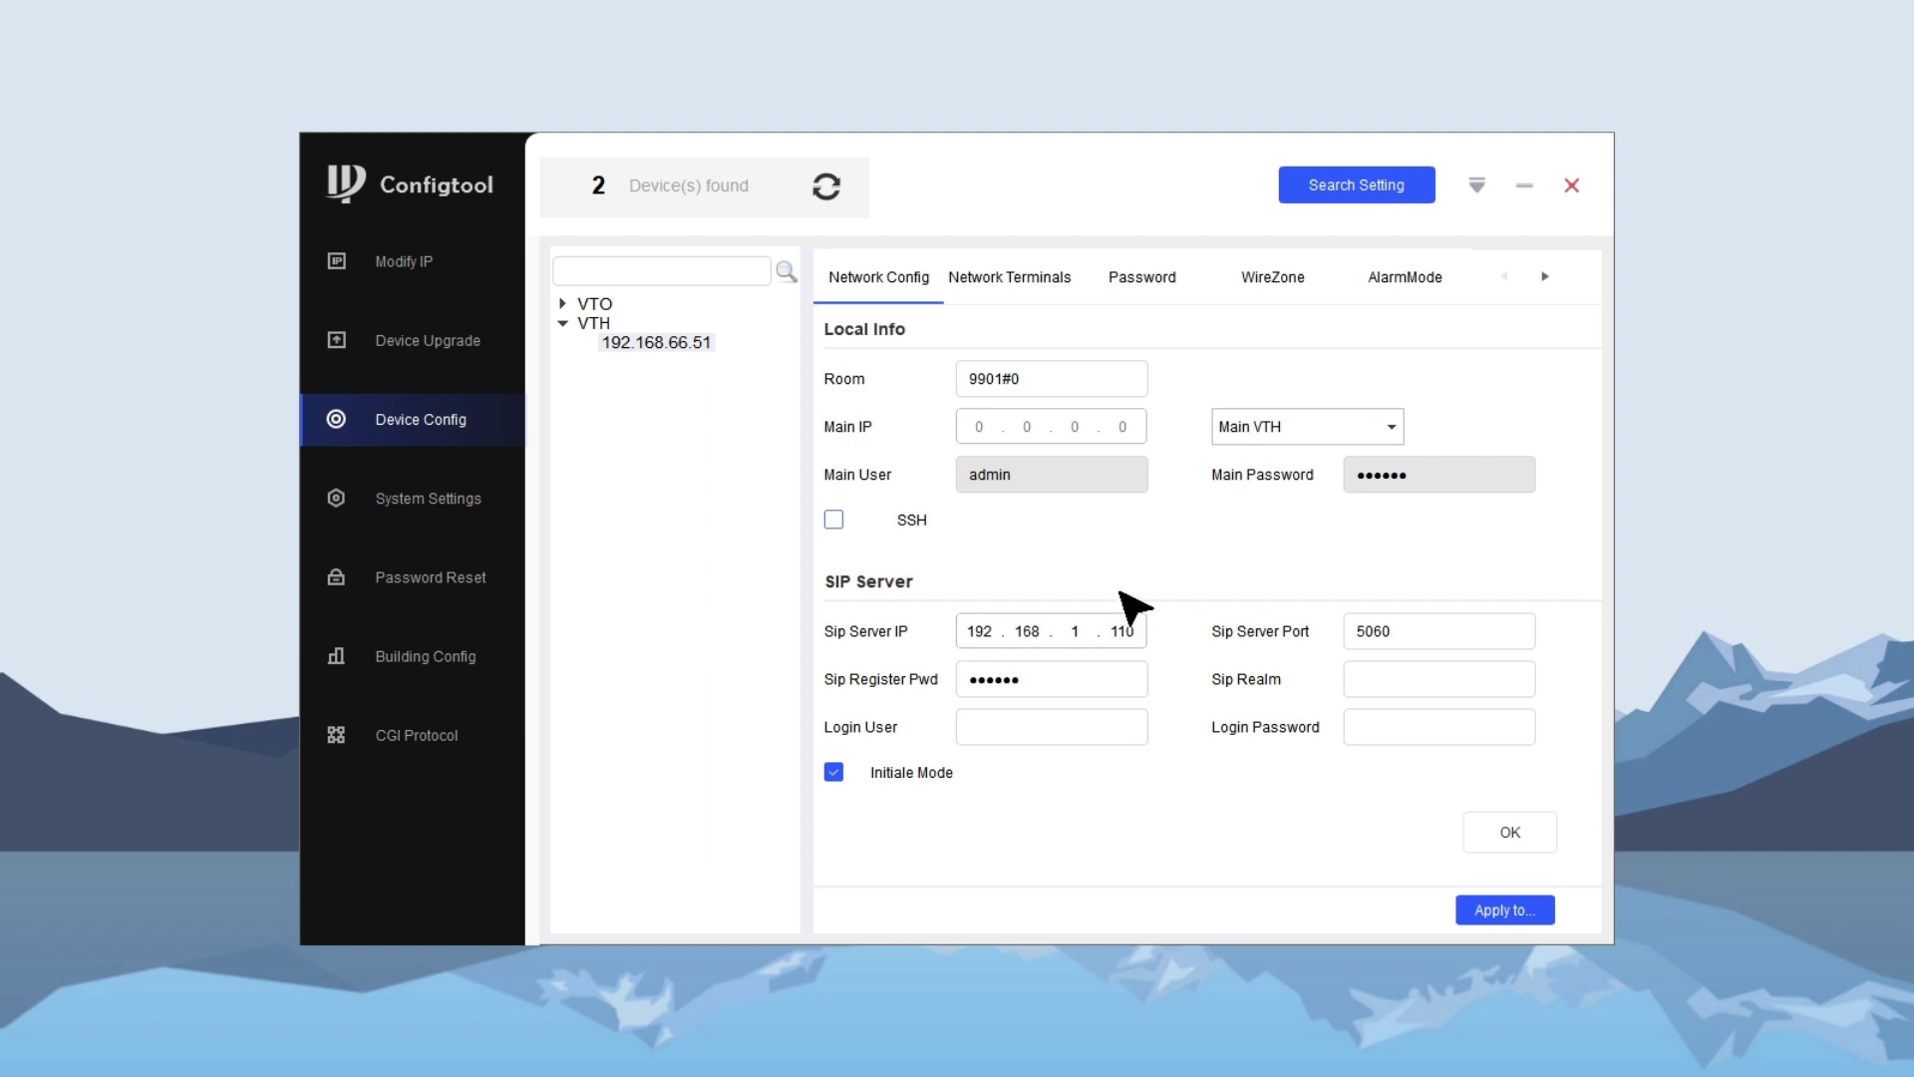
# - Change the VTH room number from 9901#0 to 1000 and keep it as Main VTH
pyautogui.click(1115, 385)
pyautogui.press('BackSpace')
pyautogui.press('BackSpace')
pyautogui.press('BackSpace')
pyautogui.press('BackSpace')
pyautogui.press('BackSpace')
pyautogui.press('BackSpace')
pyautogui.write('1000')
pyautogui.click(1301, 426)
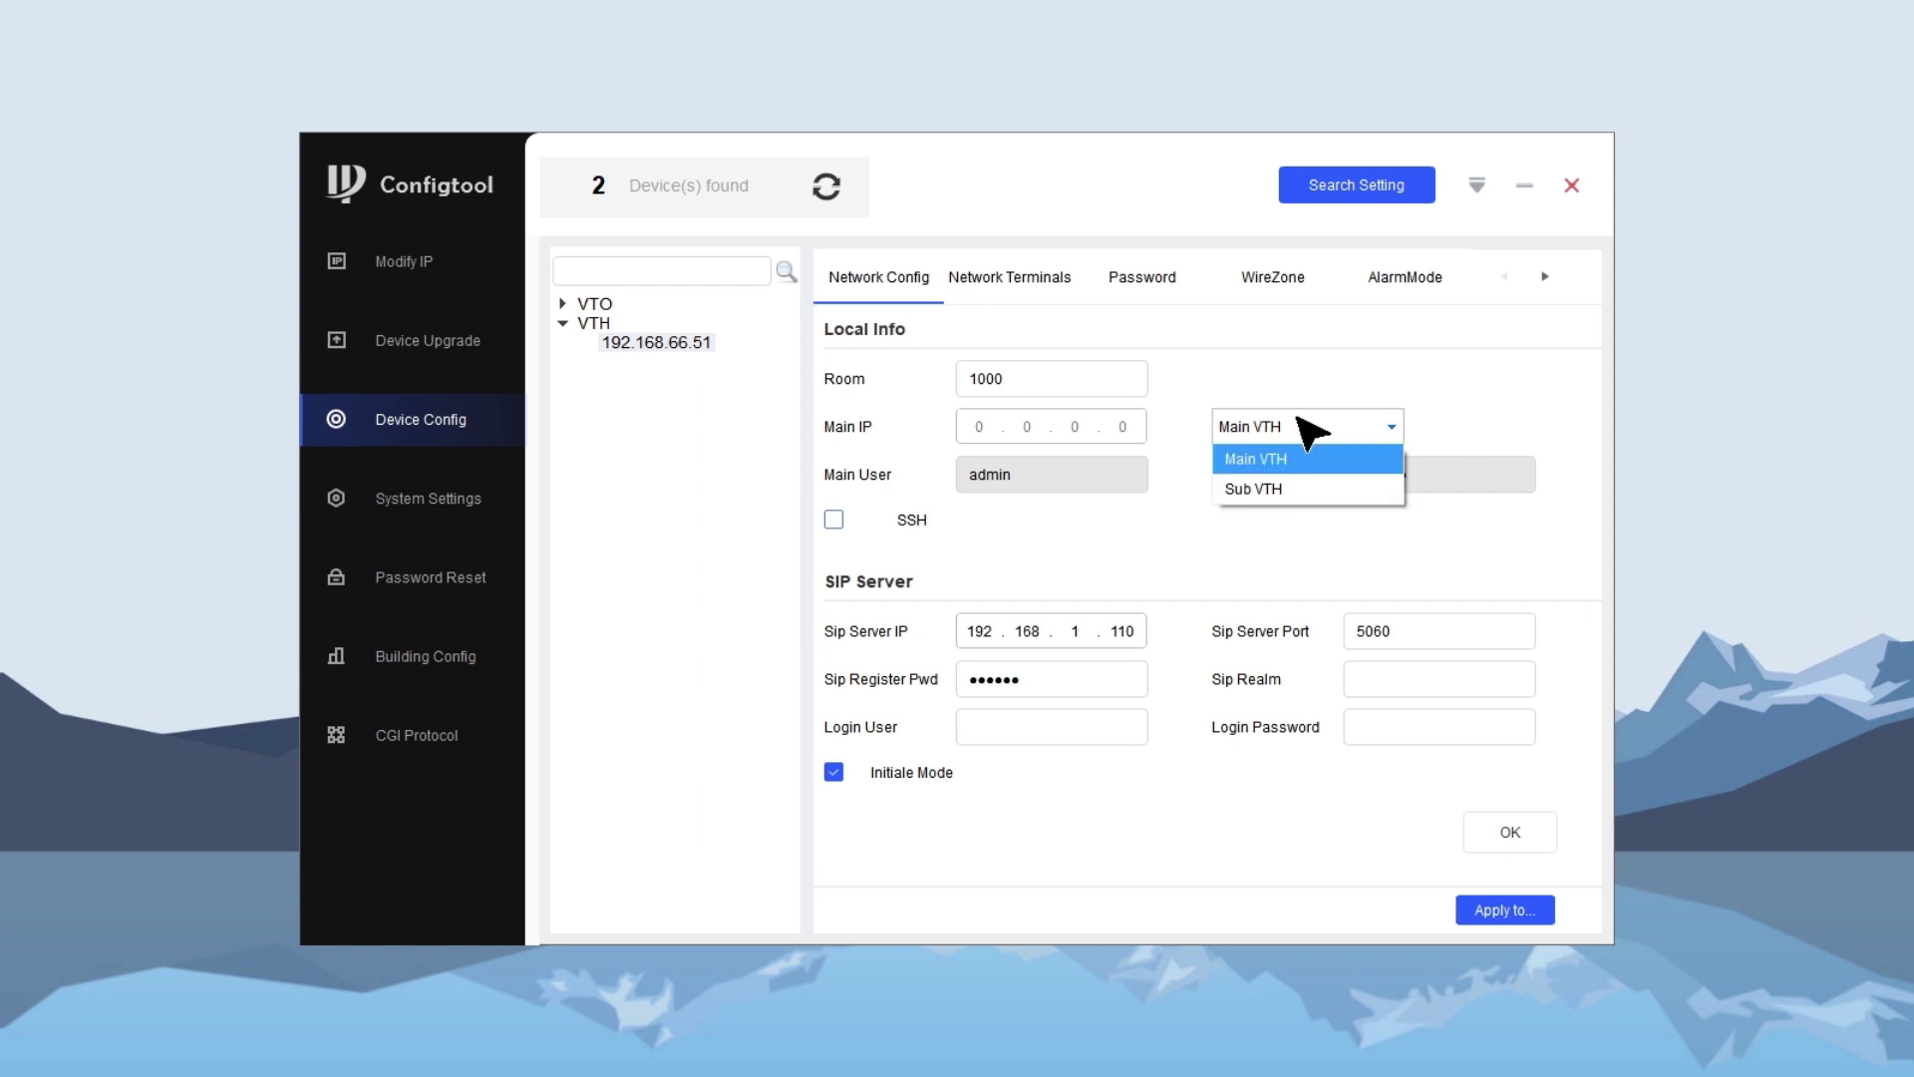
pyautogui.click(1286, 460)
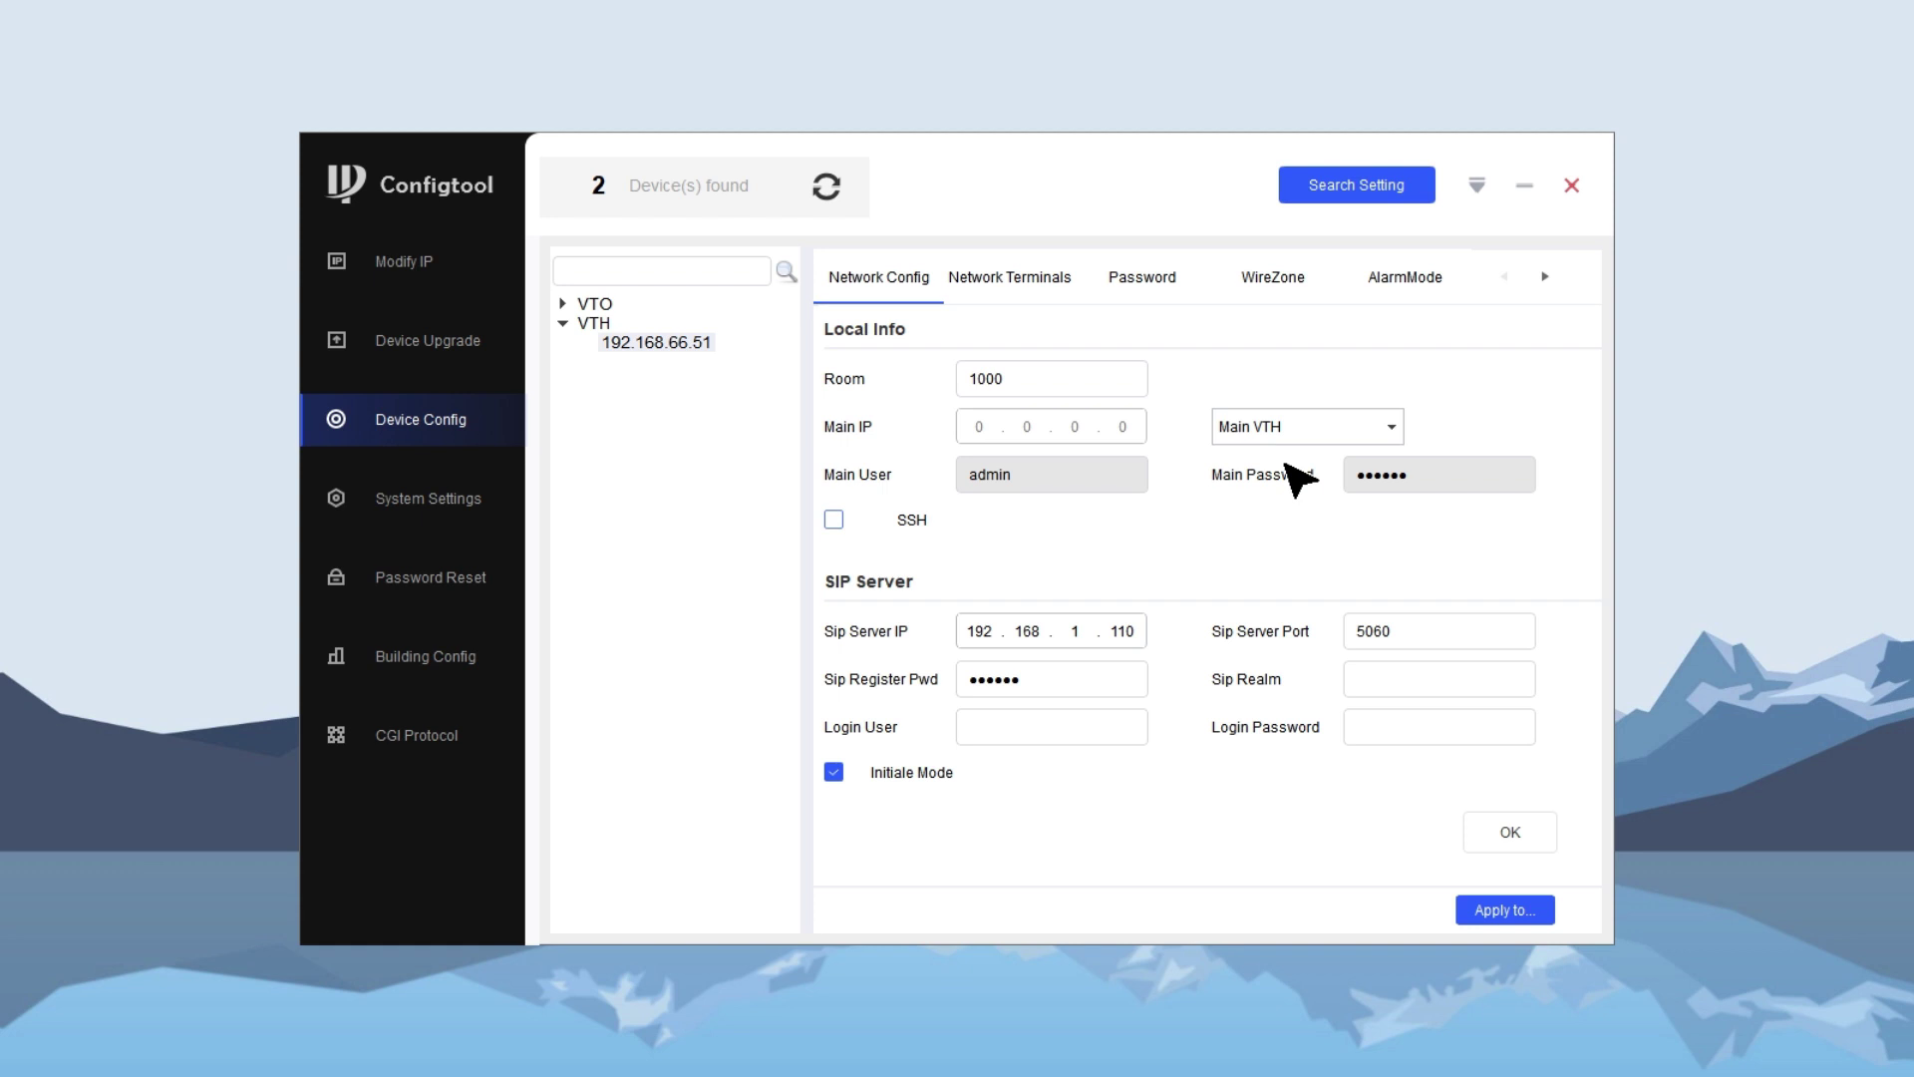
# - Set SIP server IP to 192.168.66.110, paste extension 1000's register password, and apply the configuration
pyautogui.click(1145, 630)
pyautogui.press('BackSpace')
pyautogui.press('BackSpace')
pyautogui.press('BackSpace')
pyautogui.write('66.110')
pyautogui.doubleClick(1133, 691)
pyautogui.hotkey('ctrl', 'v')
pyautogui.click(836, 772)
pyautogui.click(837, 773)
pyautogui.click(1517, 839)
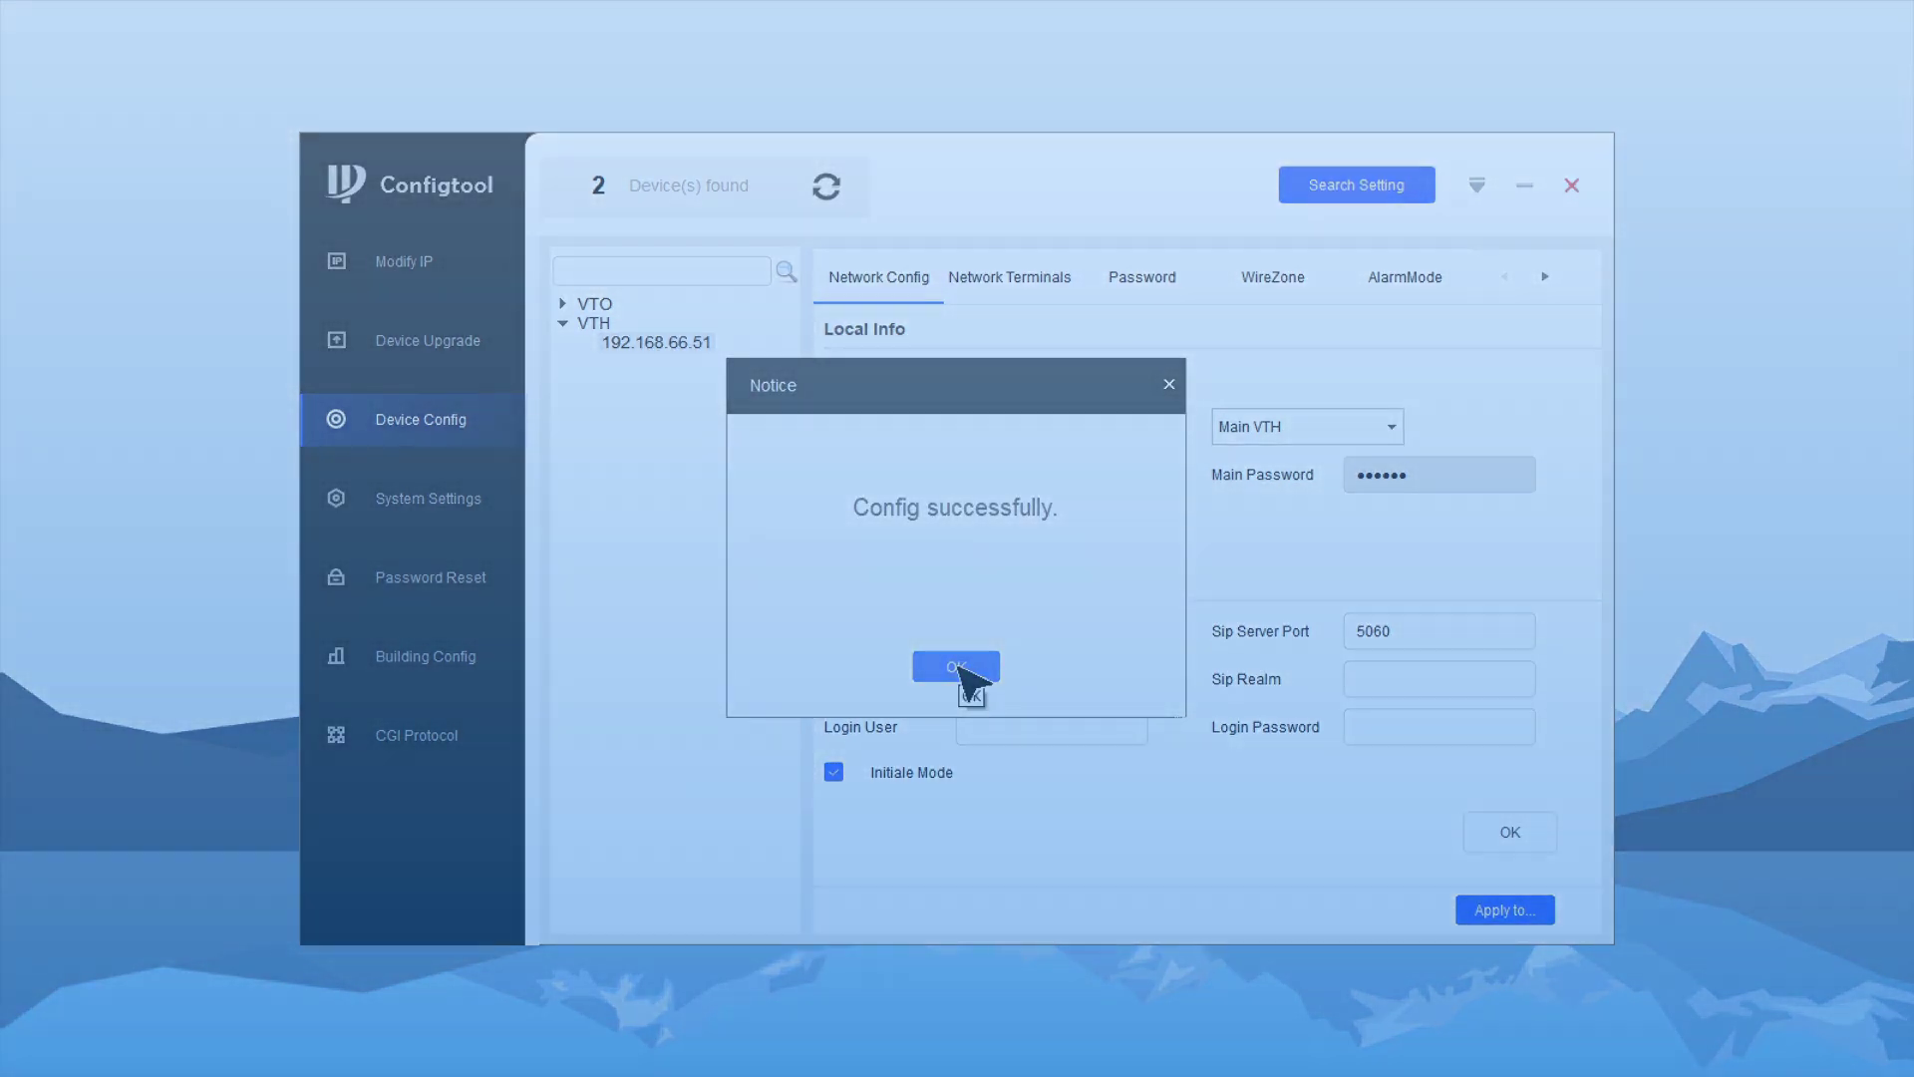
pyautogui.click(959, 667)
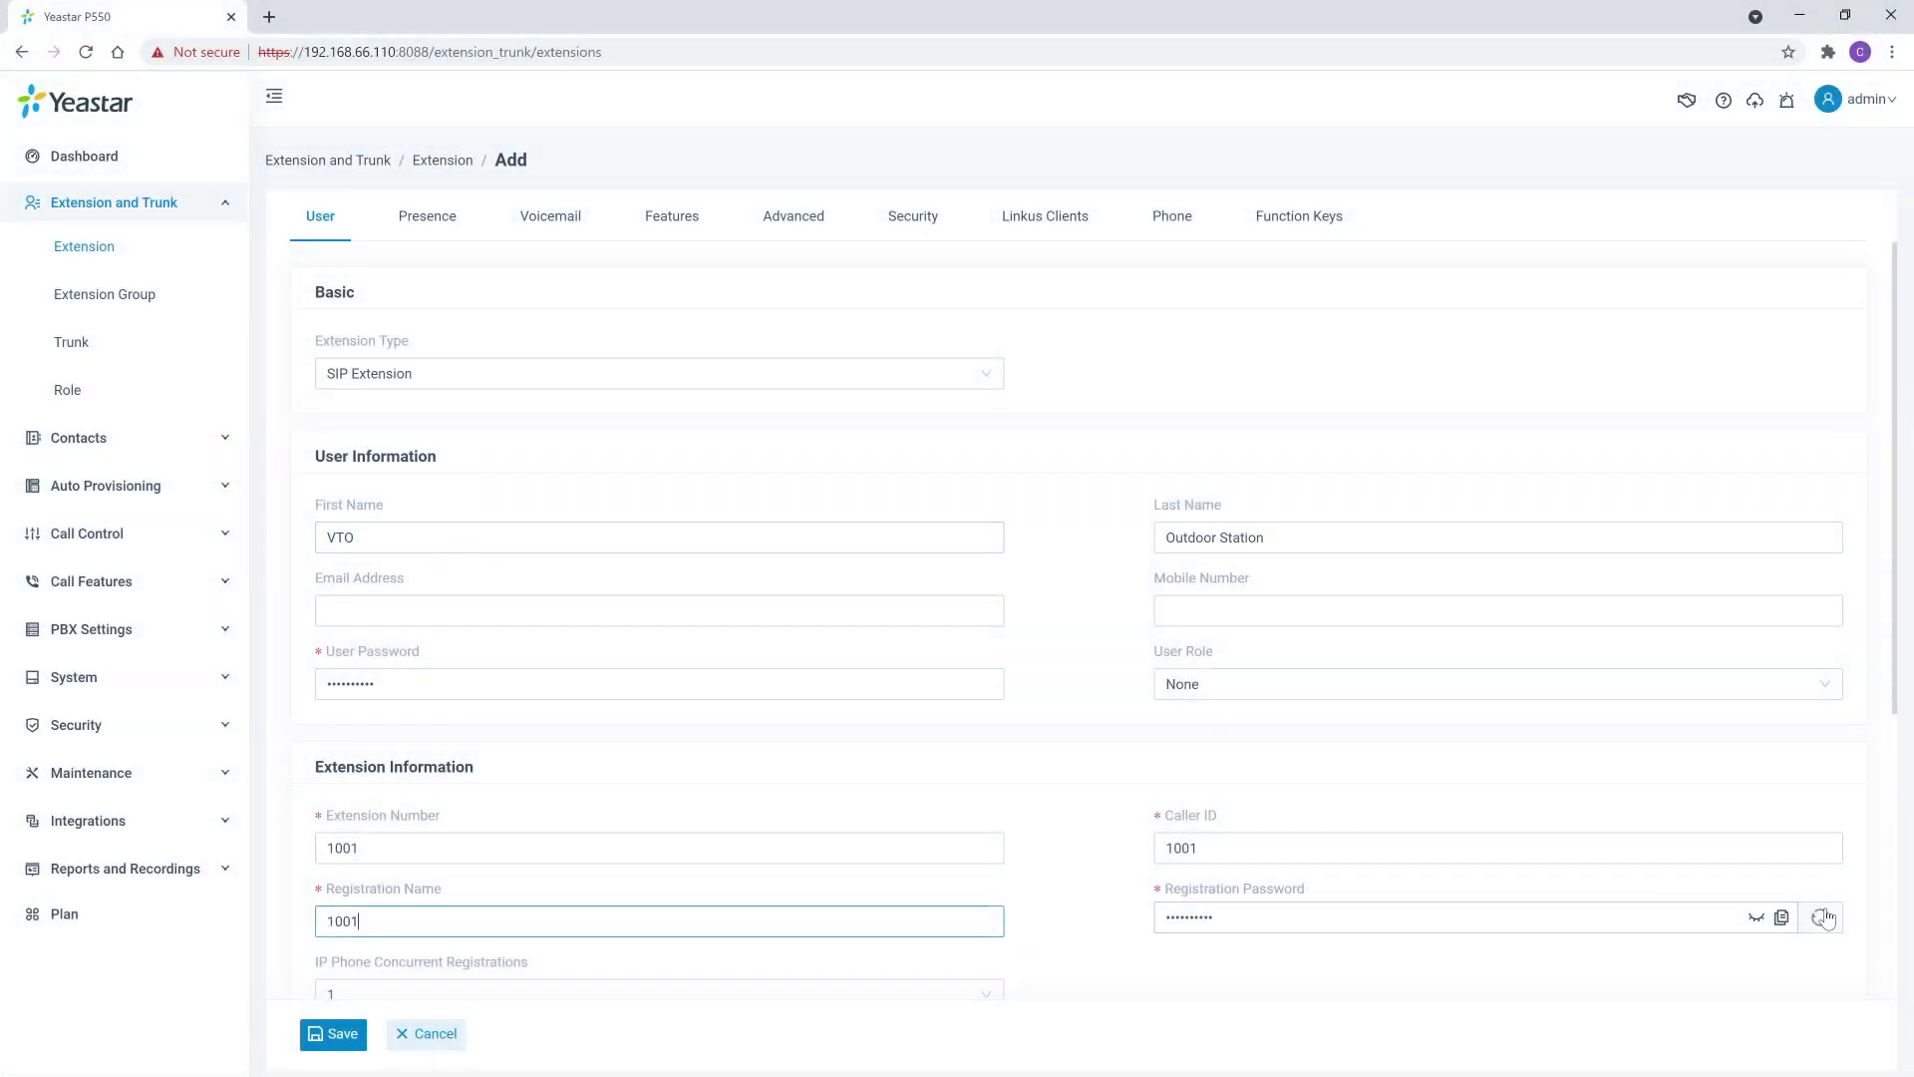
# - Copy extension 1001's registration password and save the VTO Outdoor Station extension
pyautogui.click(1781, 917)
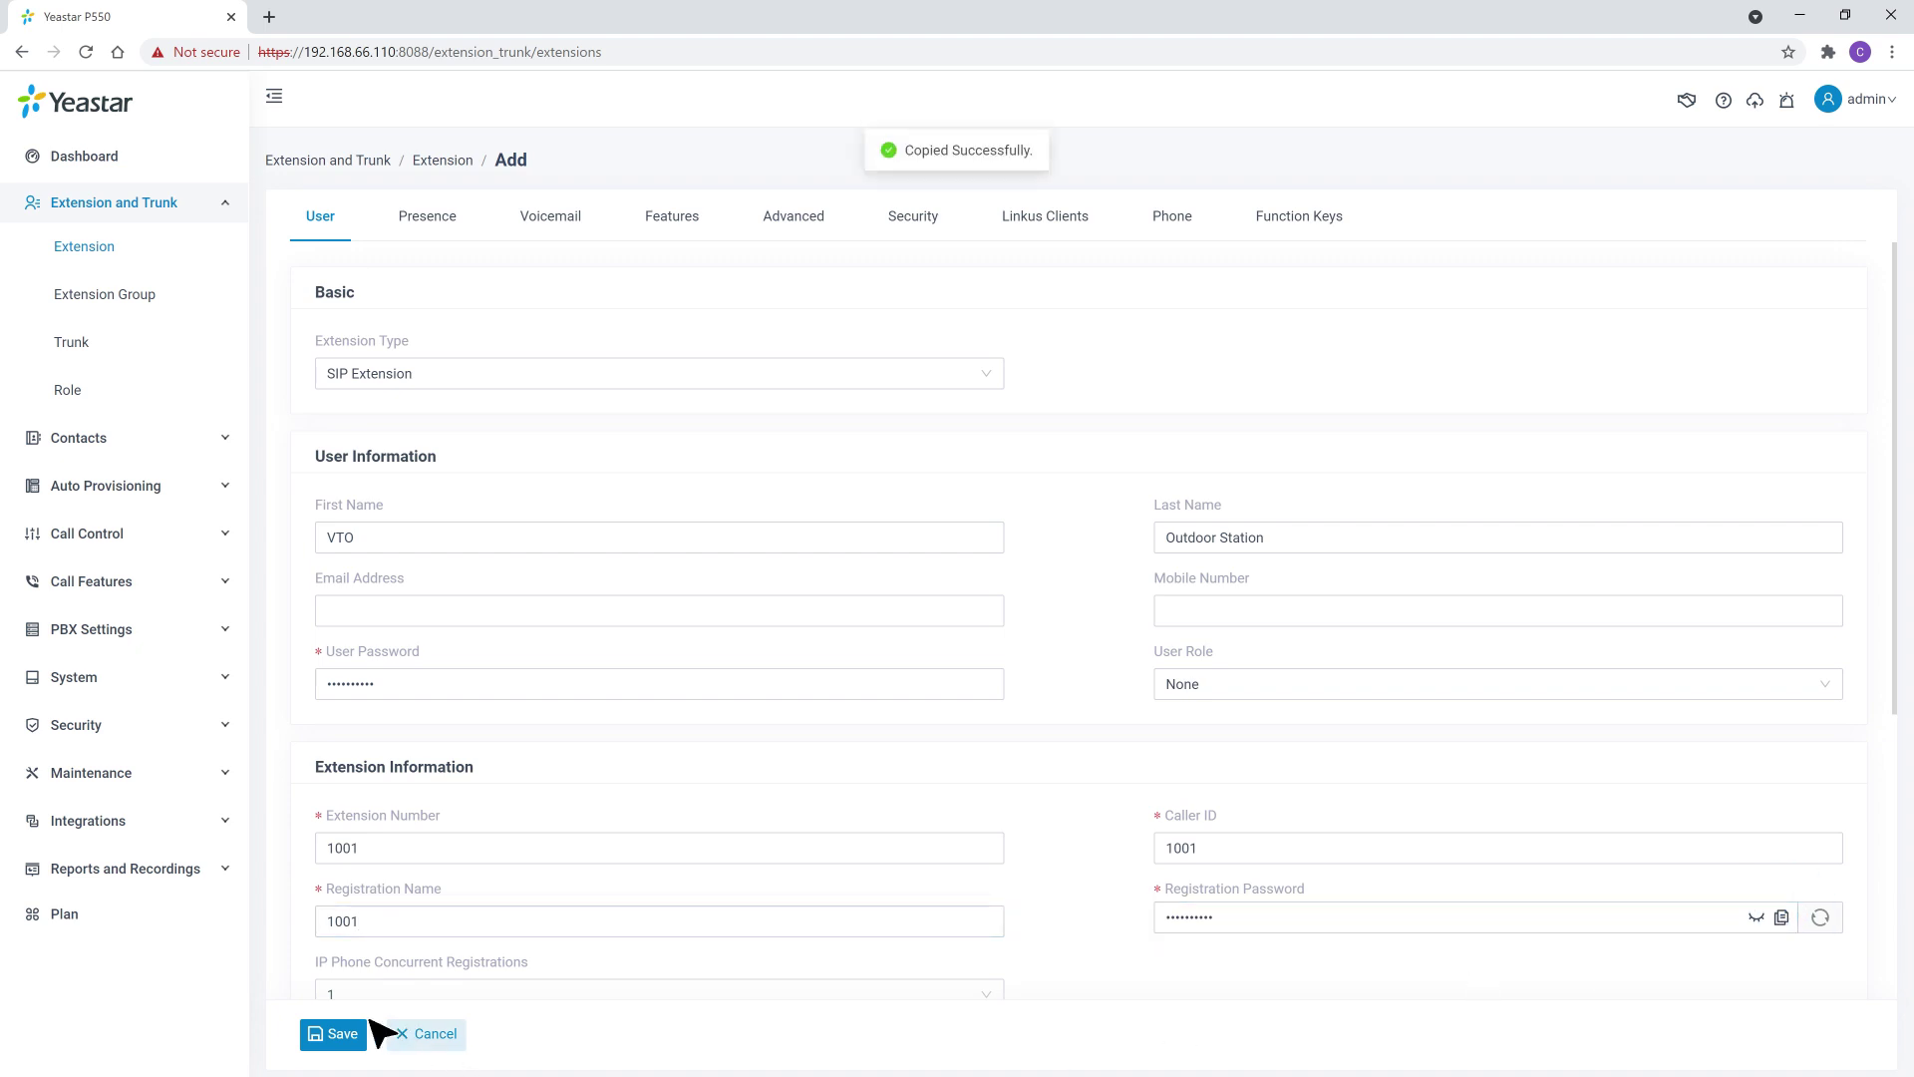
pyautogui.click(332, 1034)
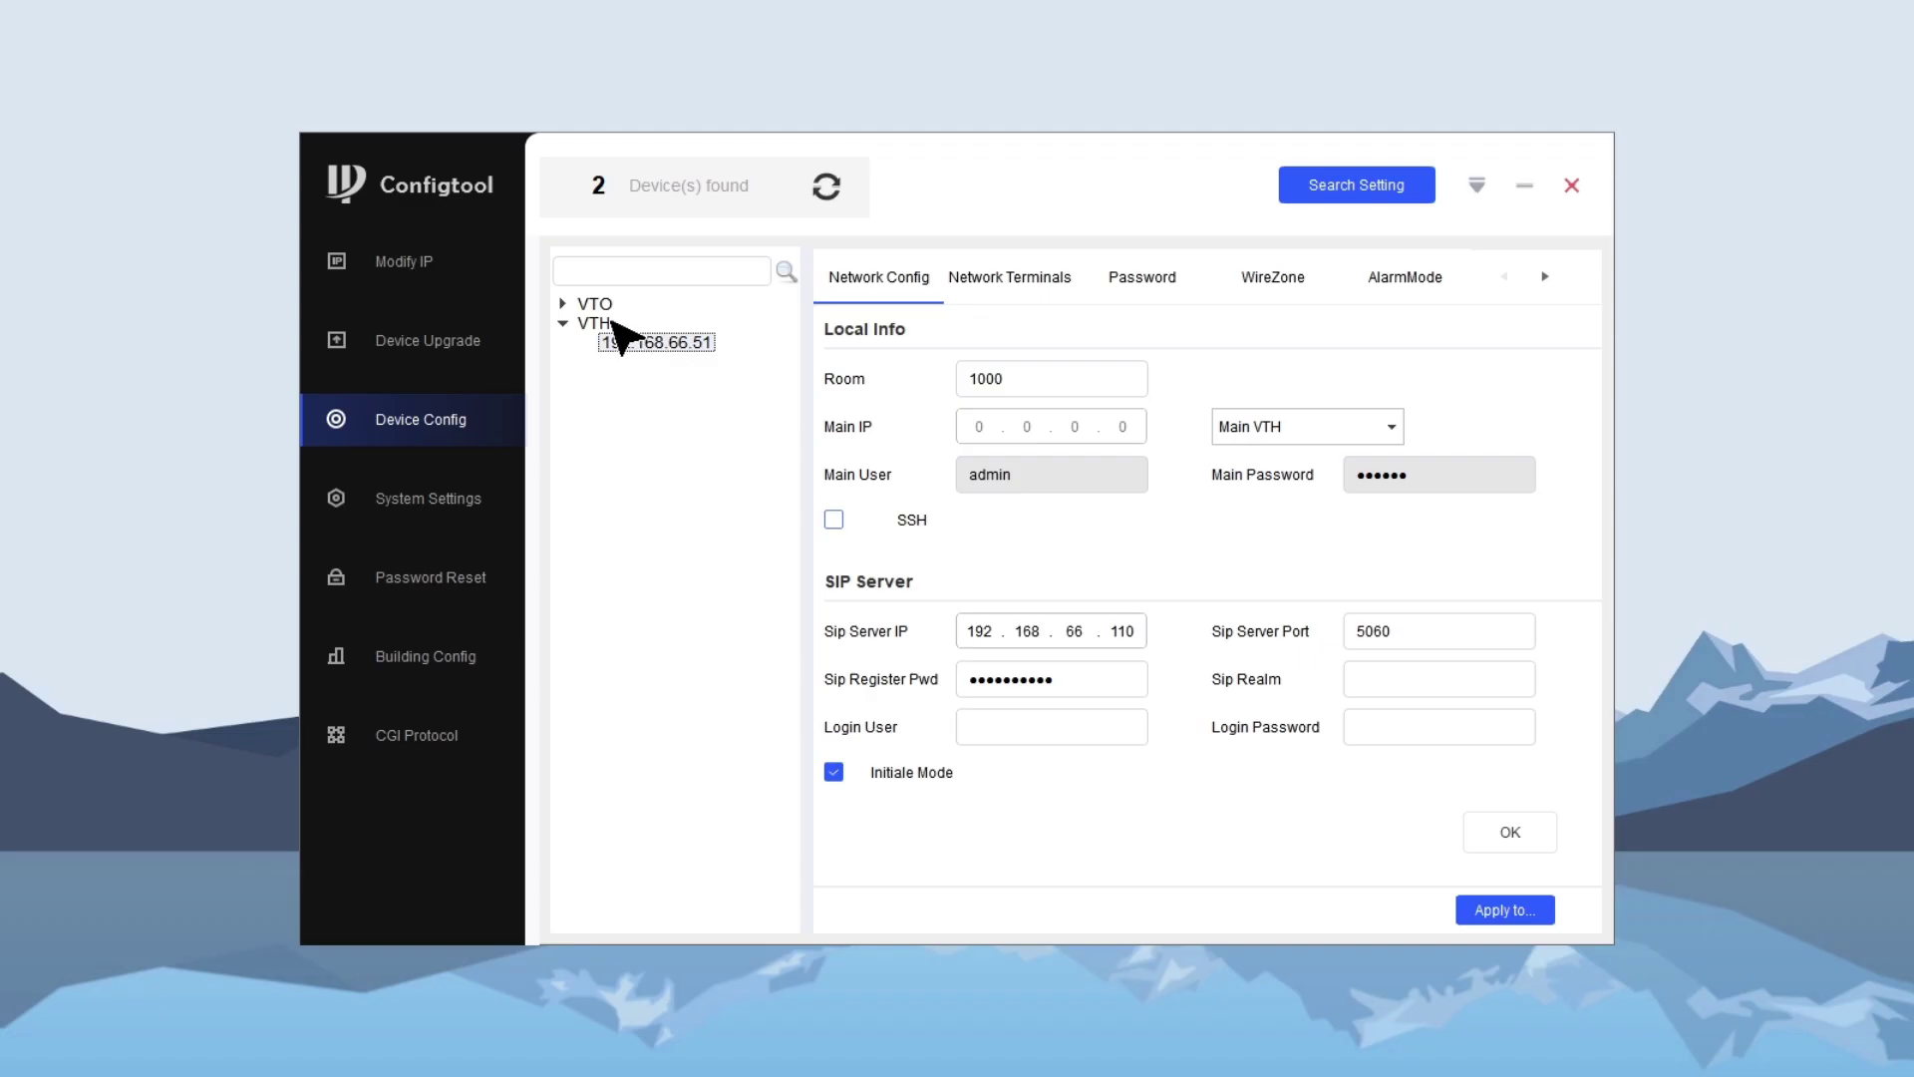
# - Select the VTO at 192.168.66.50 and log in as admin with its password
pyautogui.click(563, 303)
pyautogui.click(638, 324)
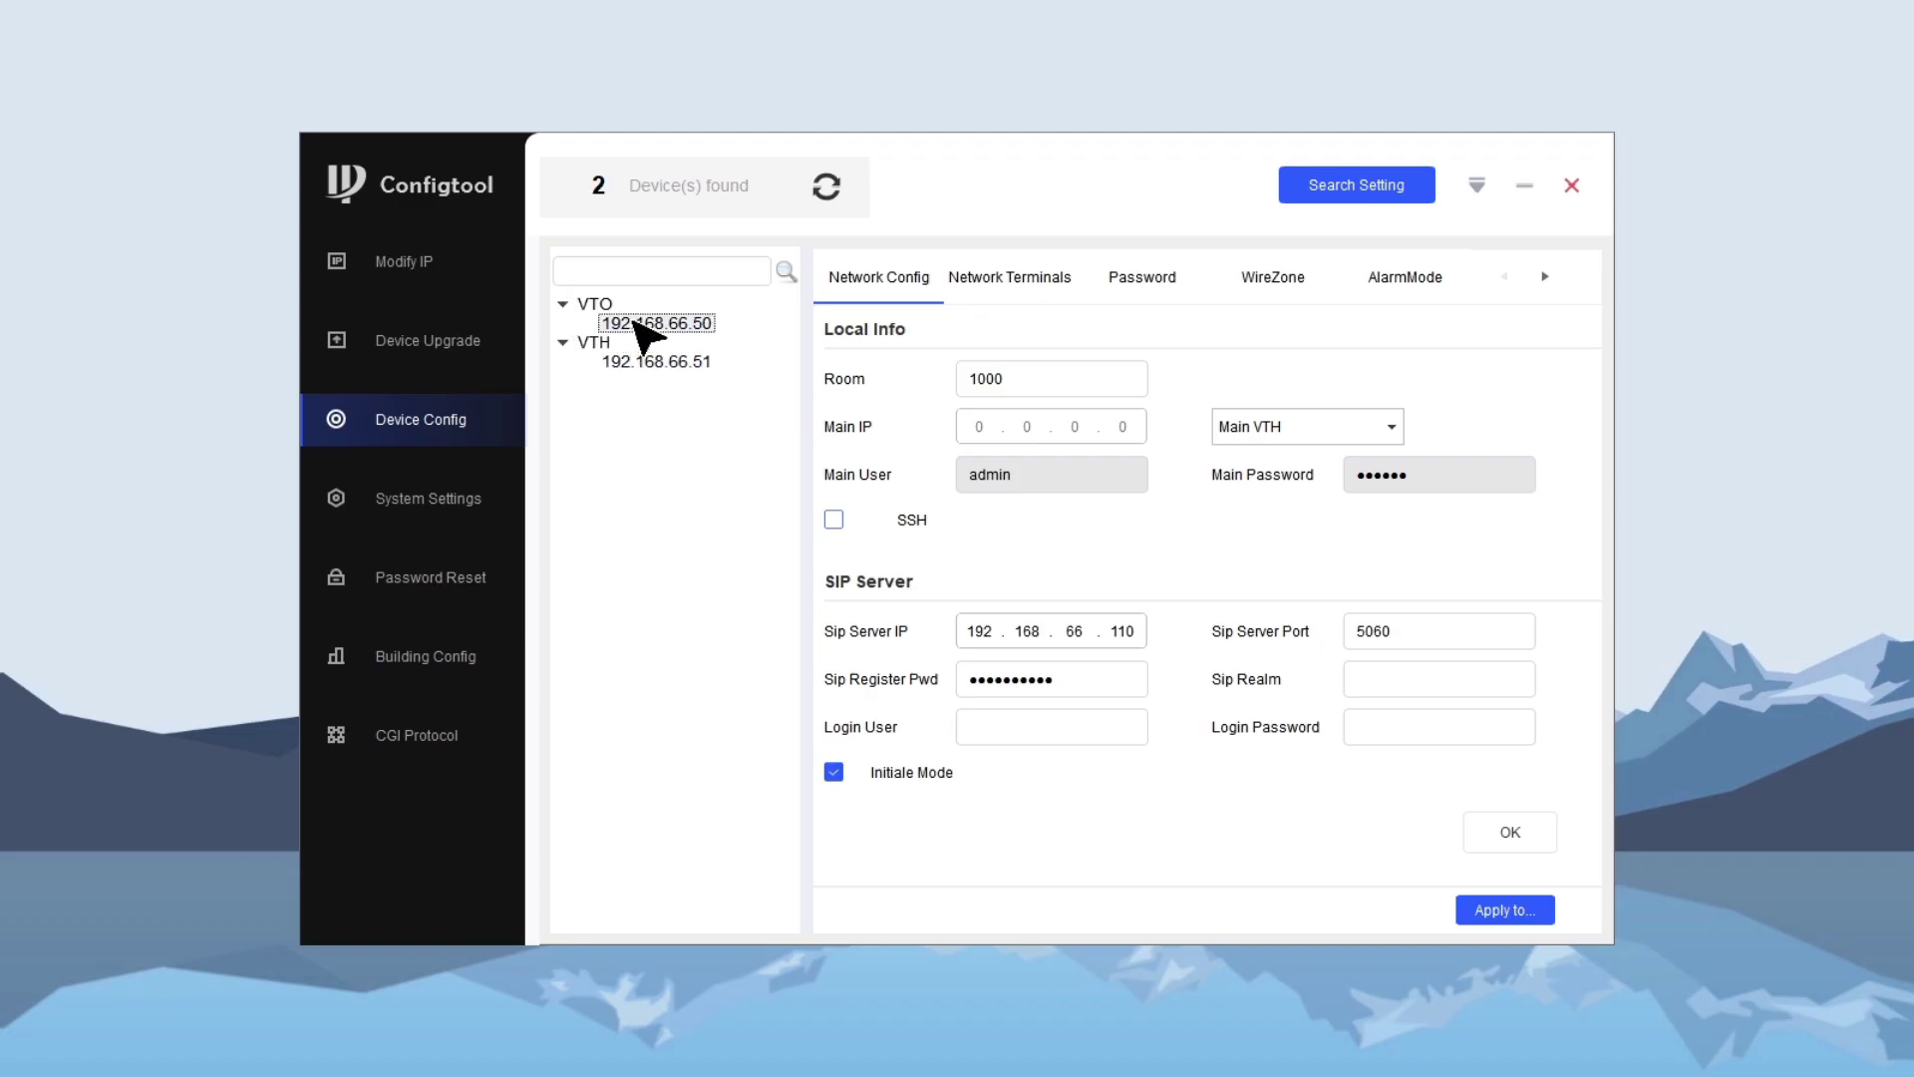
pyautogui.write('admin')
pyautogui.click(1110, 564)
pyautogui.write('admin123')
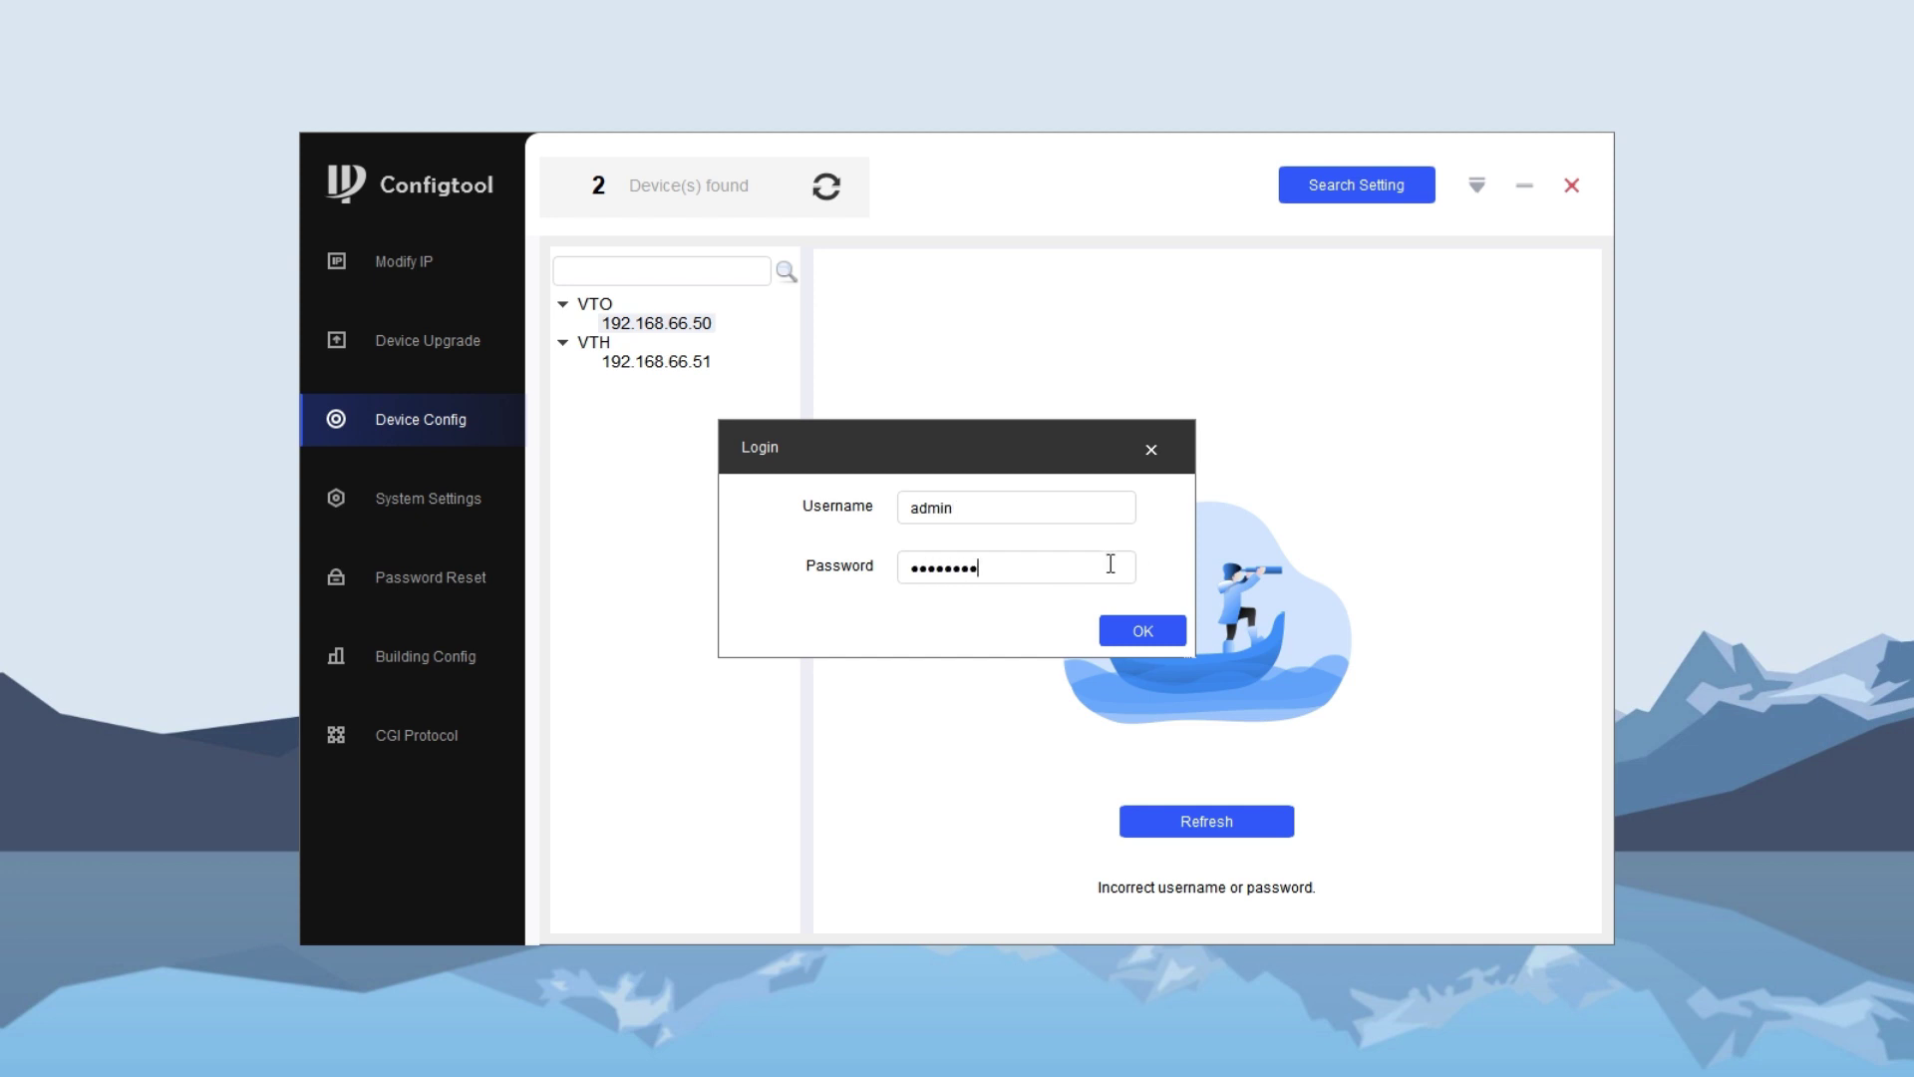
pyautogui.click(1142, 631)
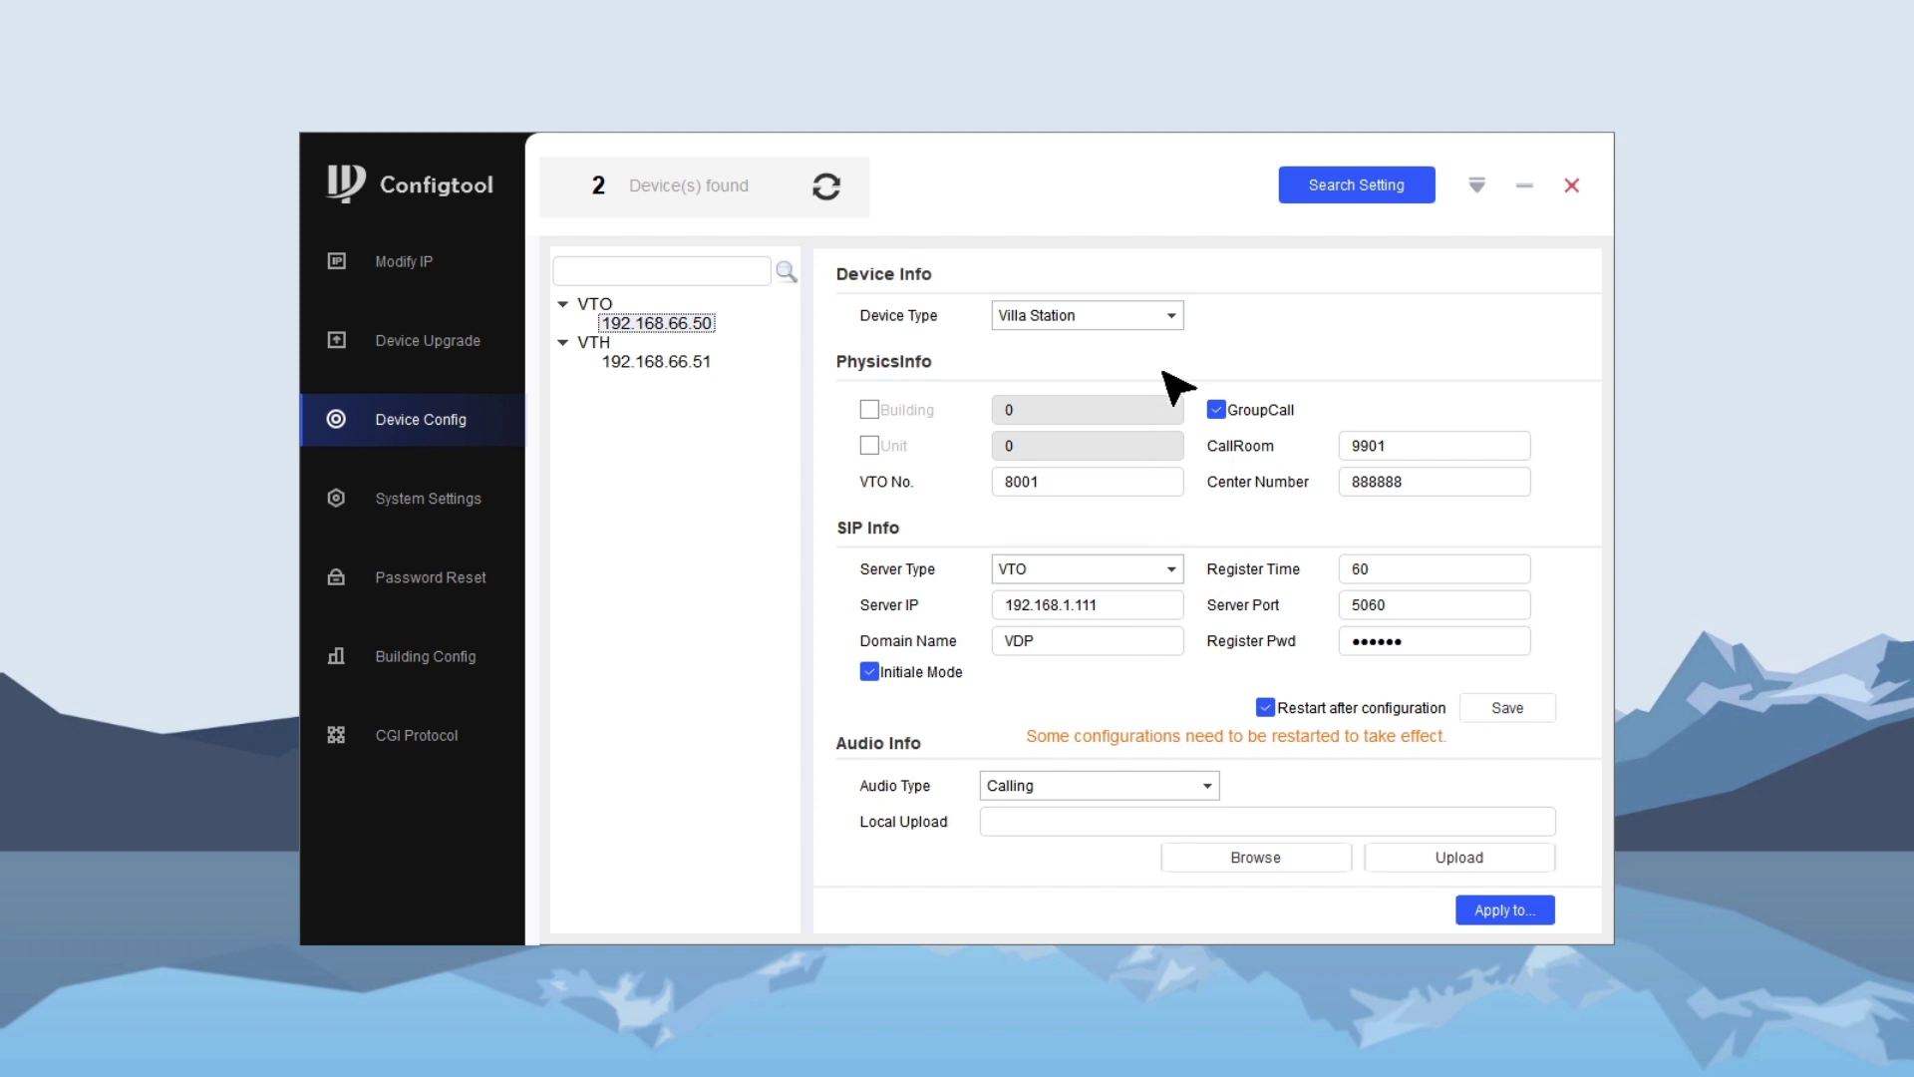
# - Keeping Villa Station type, change CallRoom from 9901 to 1000 and VTO No. from 8001 to 1001
pyautogui.click(1166, 319)
pyautogui.click(1162, 375)
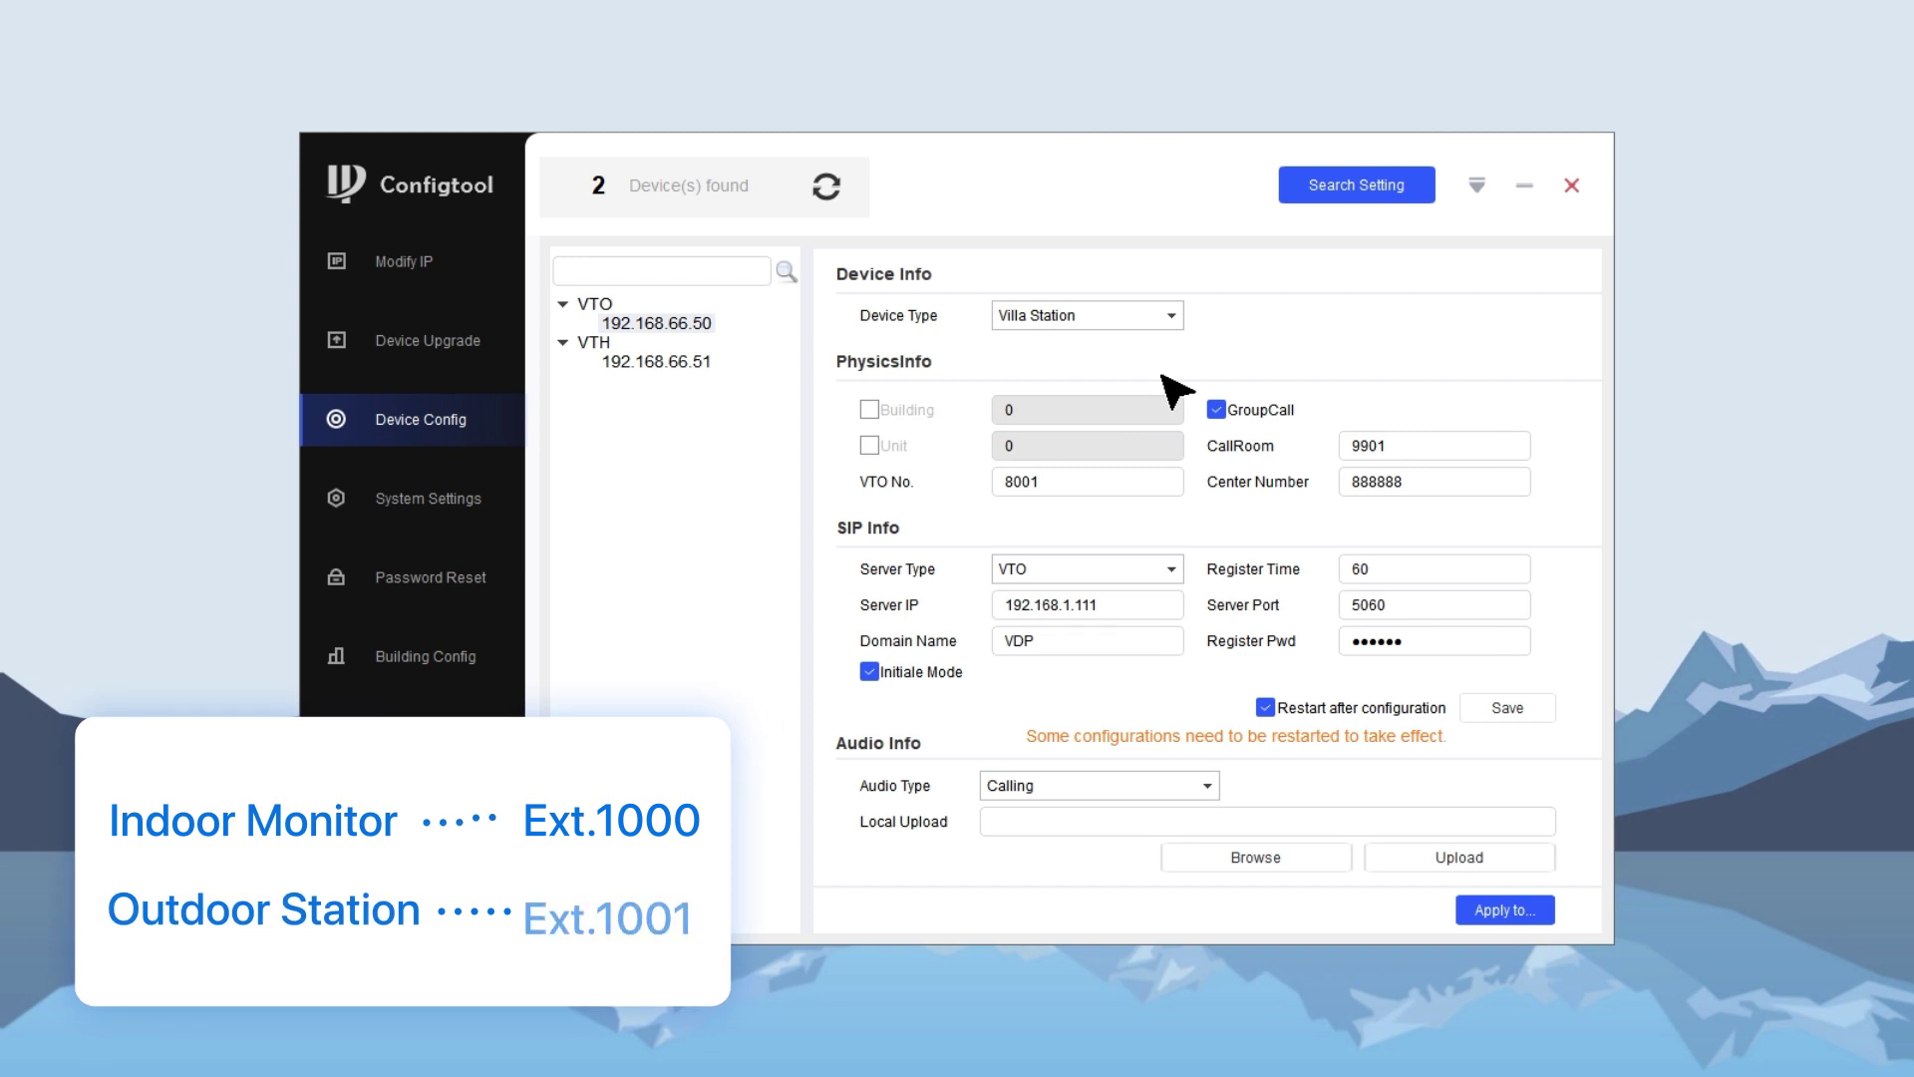
pyautogui.click(1436, 443)
pyautogui.doubleClick(1437, 443)
pyautogui.write('1000')
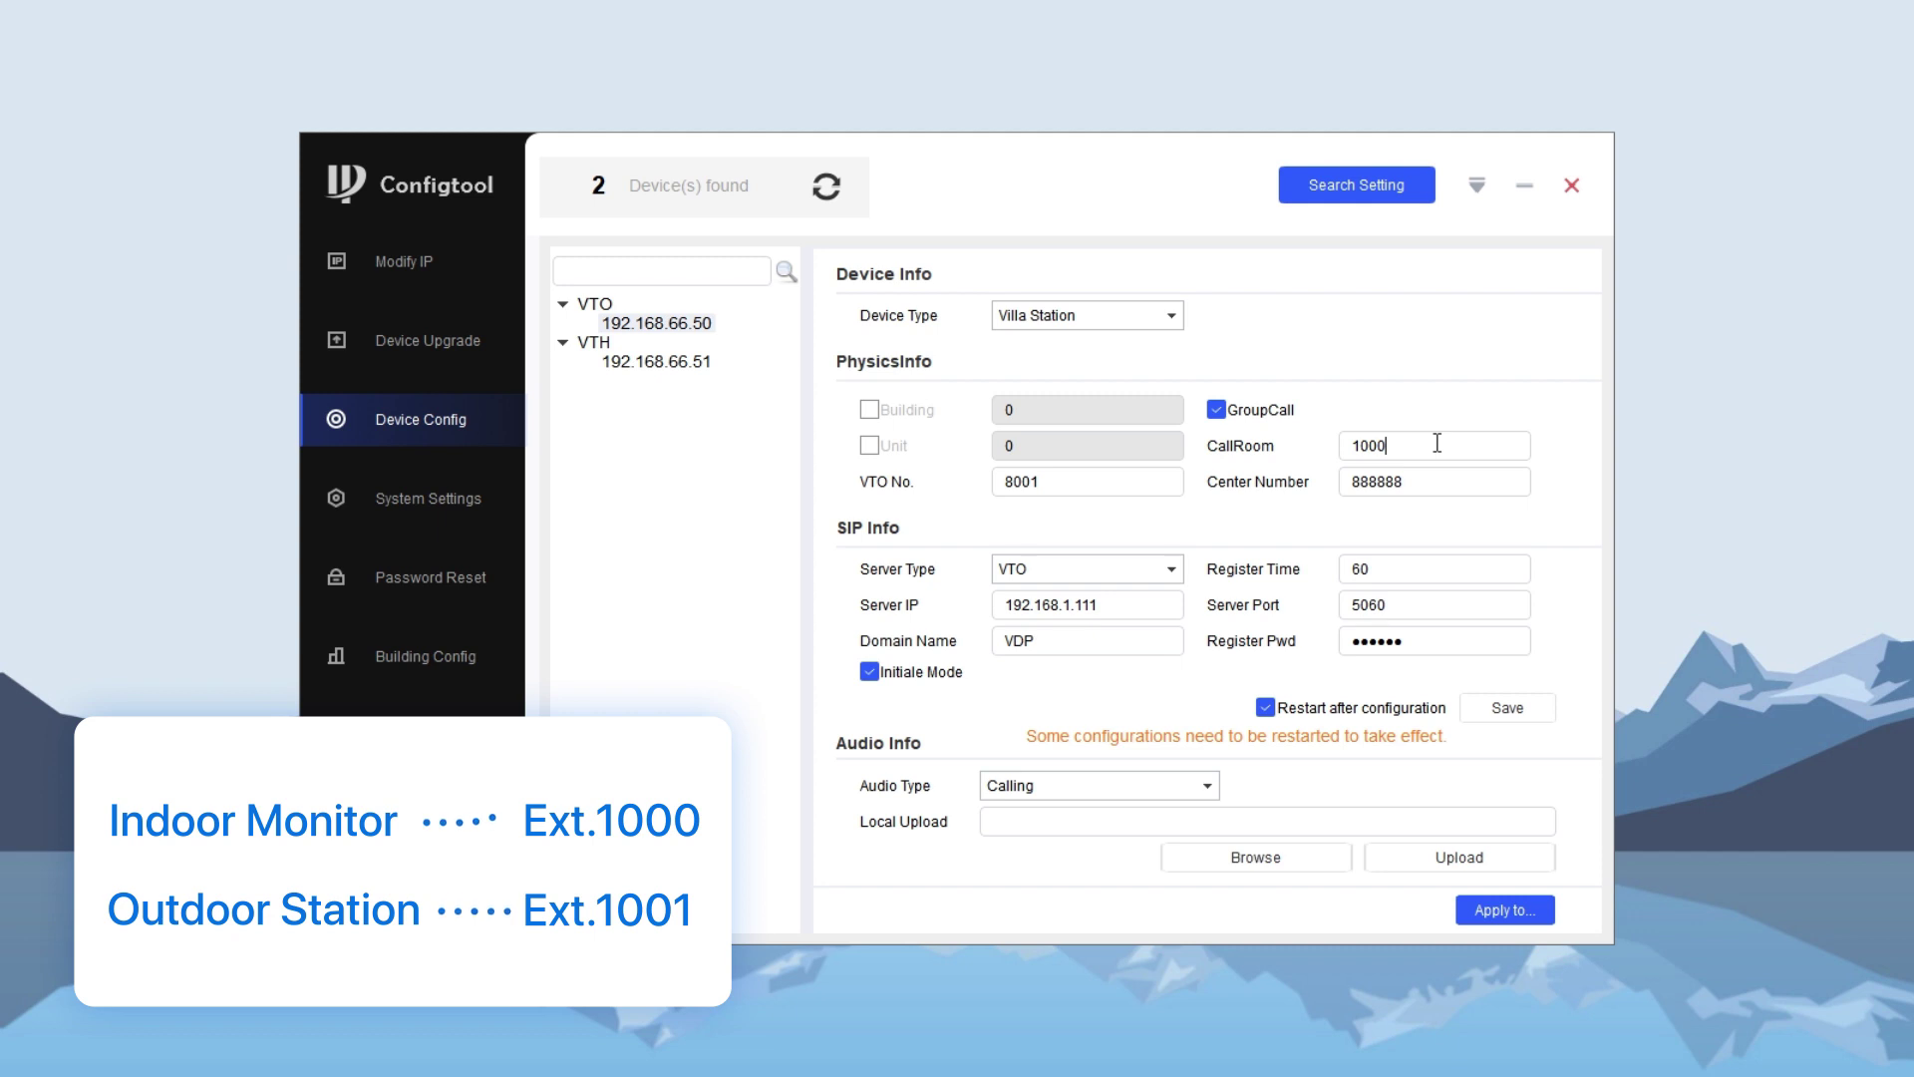
pyautogui.doubleClick(1171, 486)
pyautogui.write('1001')
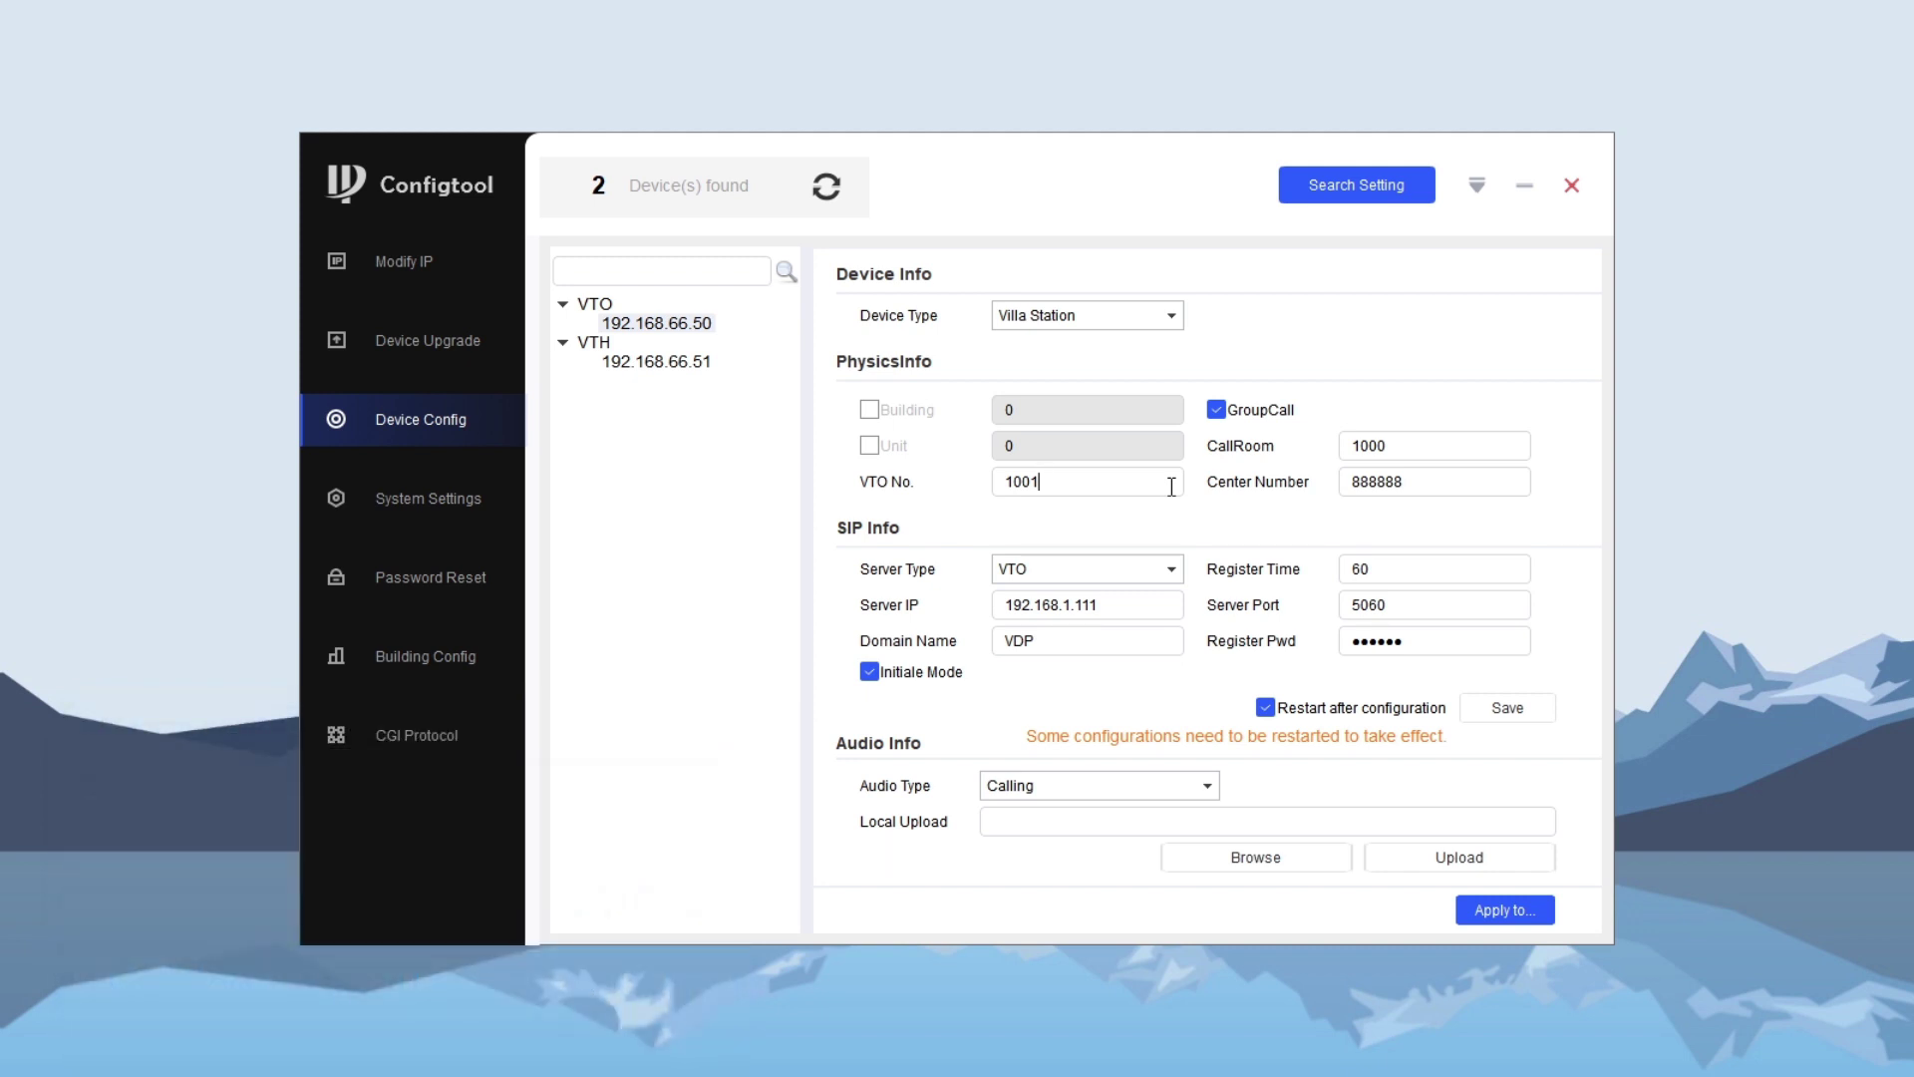
# - Set Third Party server type, IP 192.168.66.110, port 5060, paste the register password, and save
pyautogui.click(1167, 566)
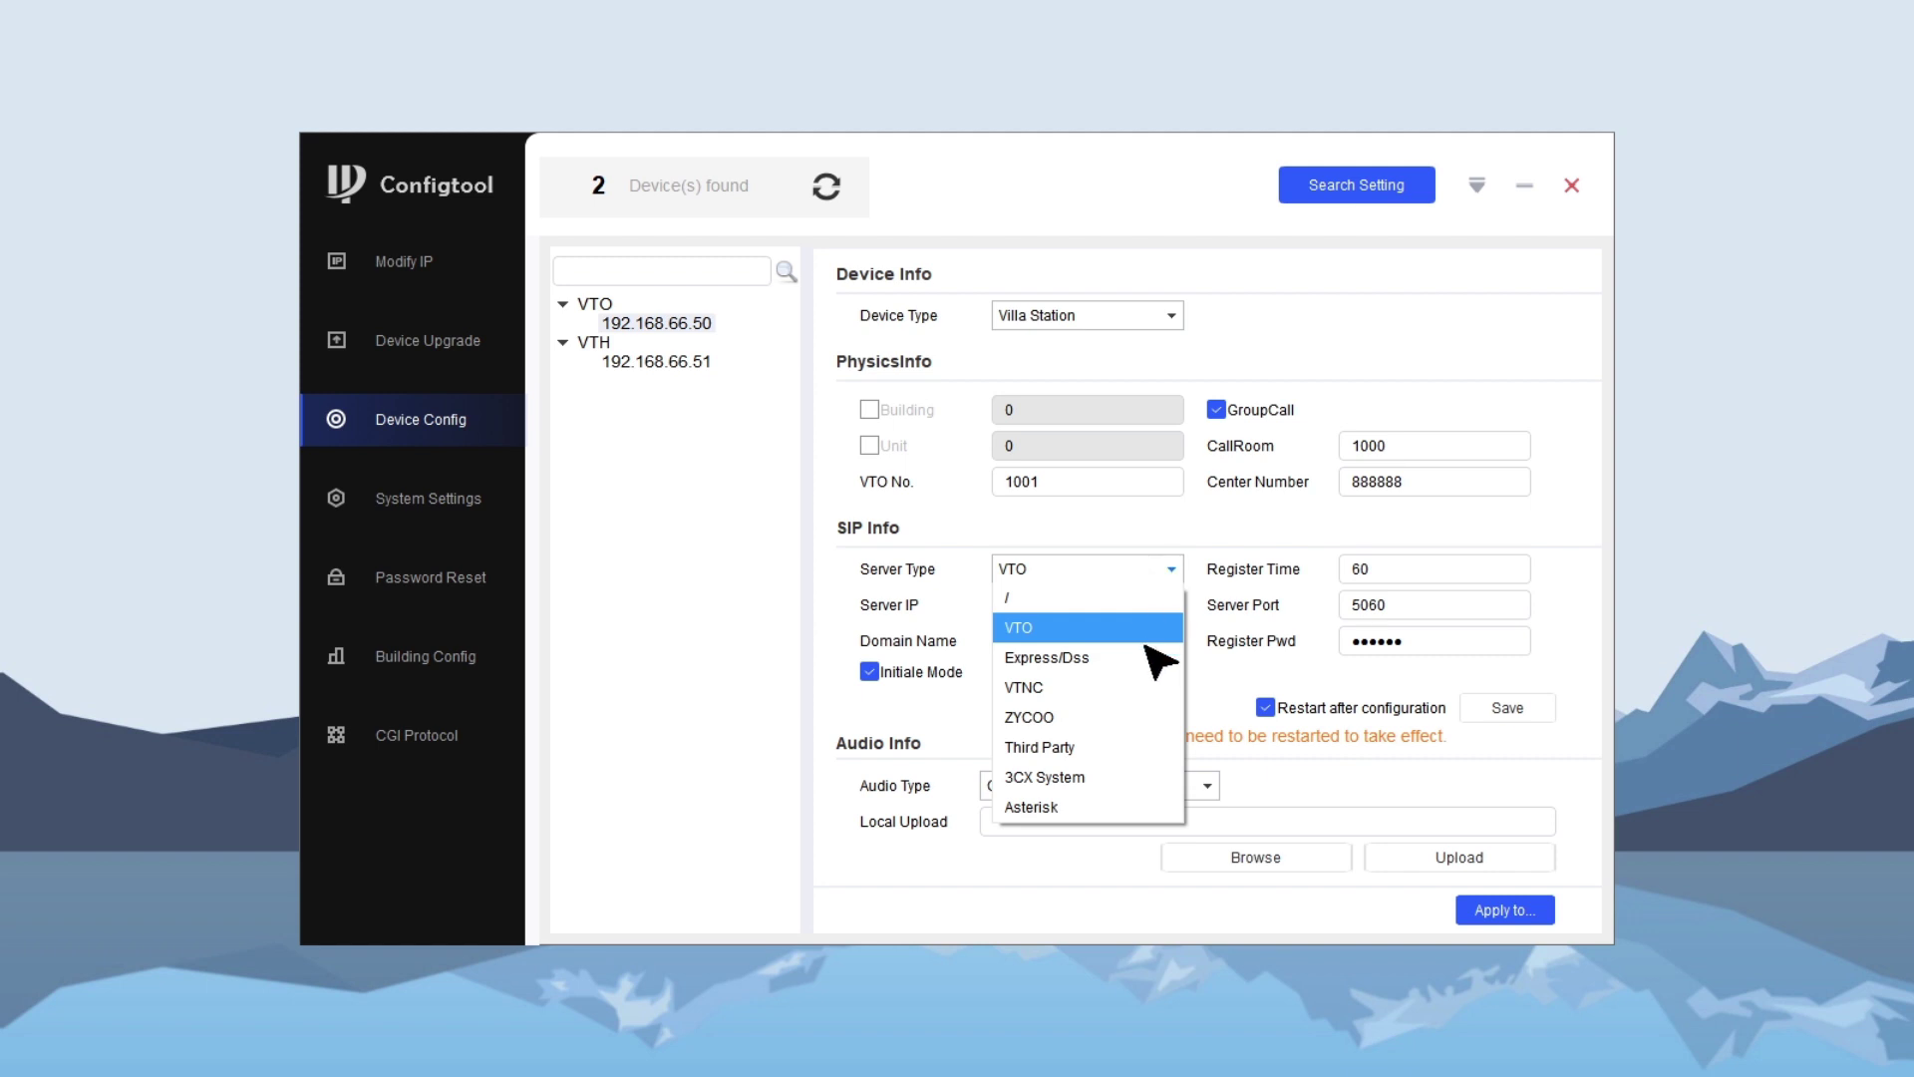
pyautogui.click(1141, 749)
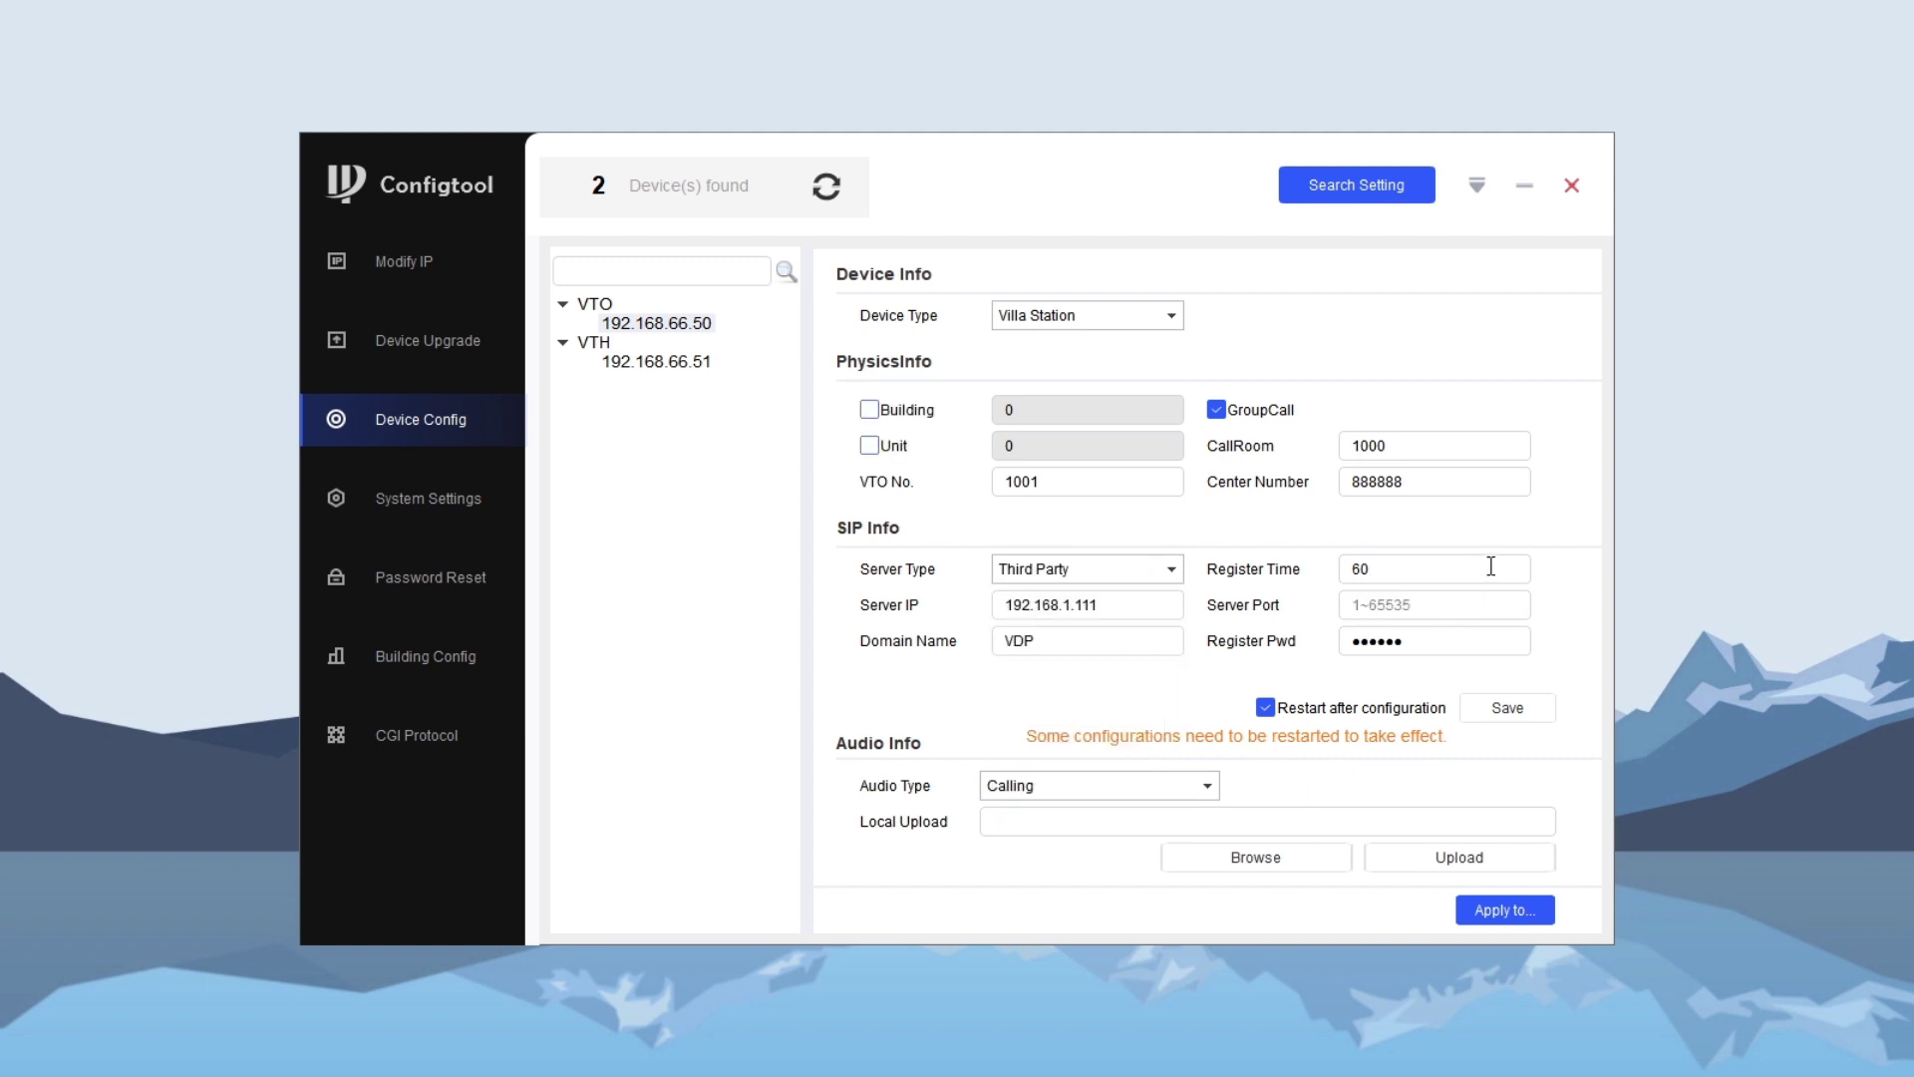
pyautogui.click(1155, 606)
pyautogui.click(1410, 601)
pyautogui.write('5060')
pyautogui.click(1149, 634)
pyautogui.click(1442, 641)
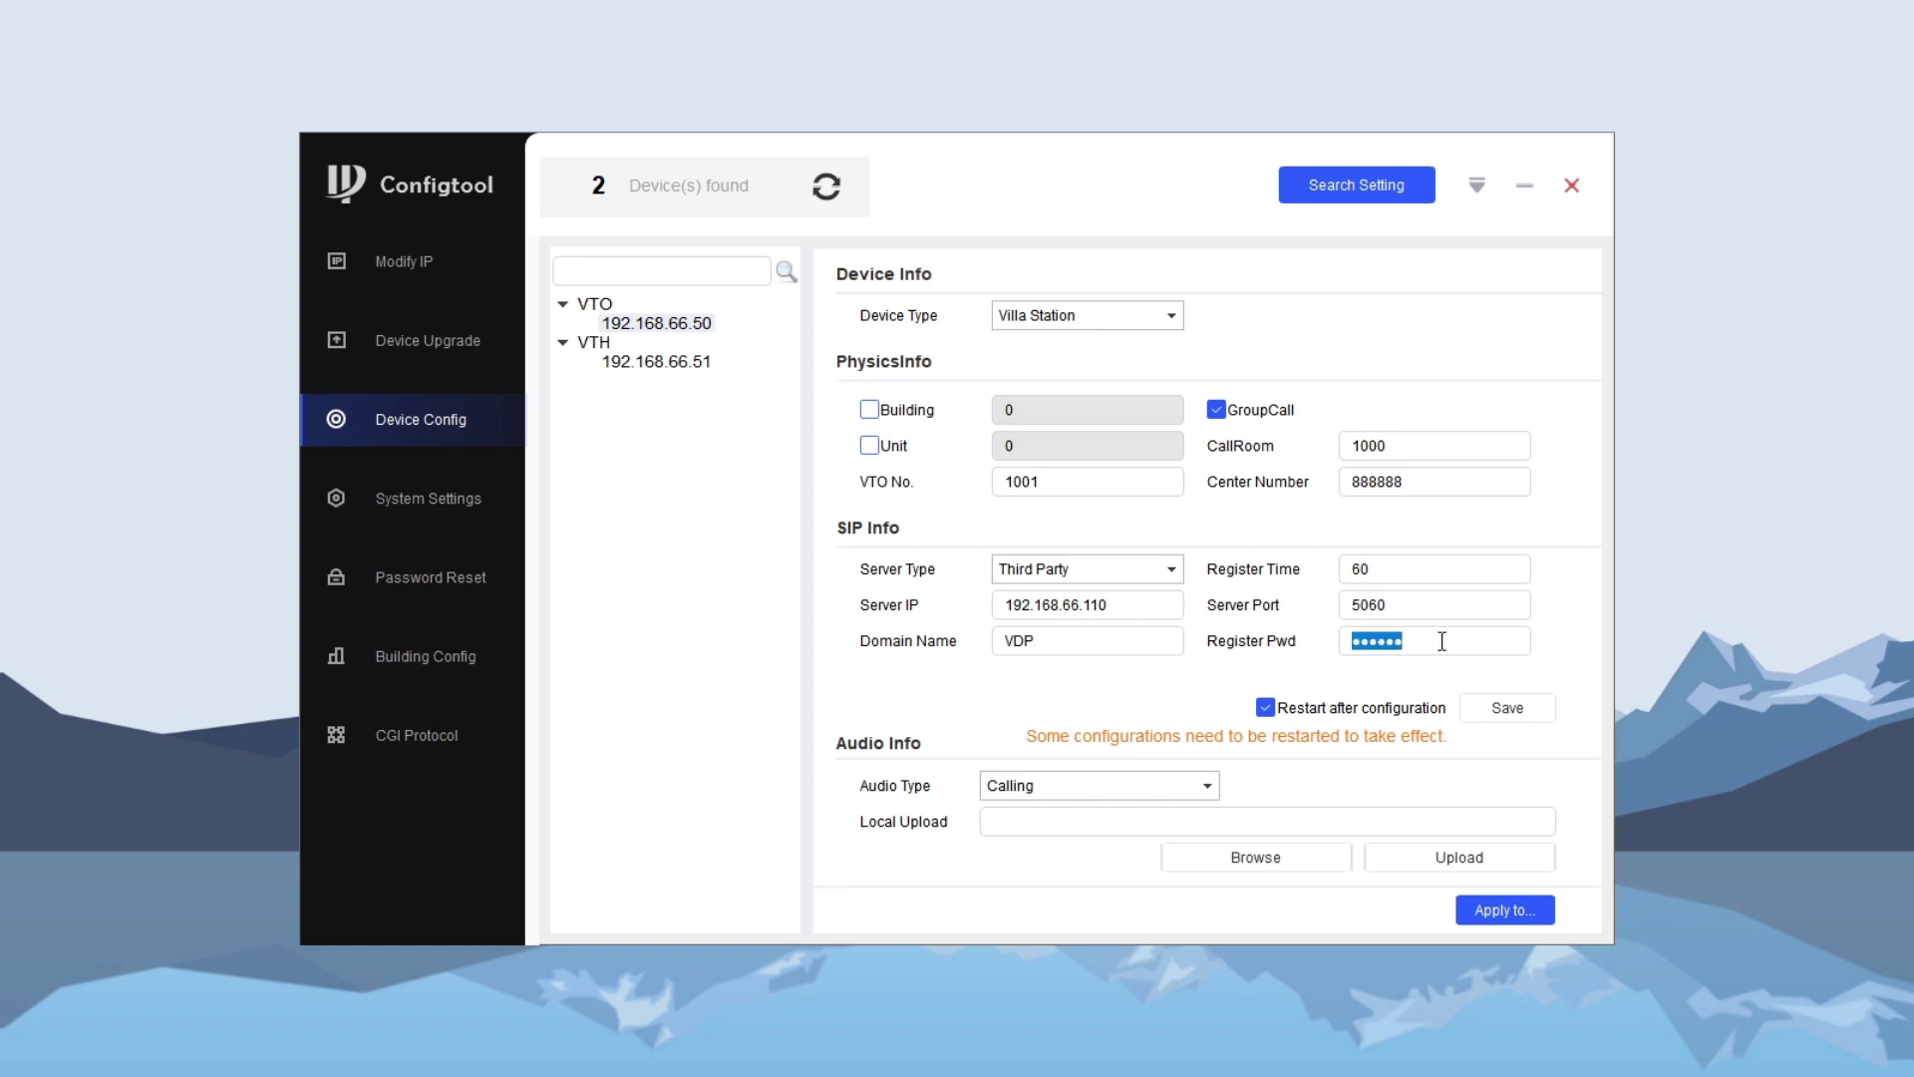
pyautogui.hotkey('ctrl', 'v')
pyautogui.click(1519, 712)
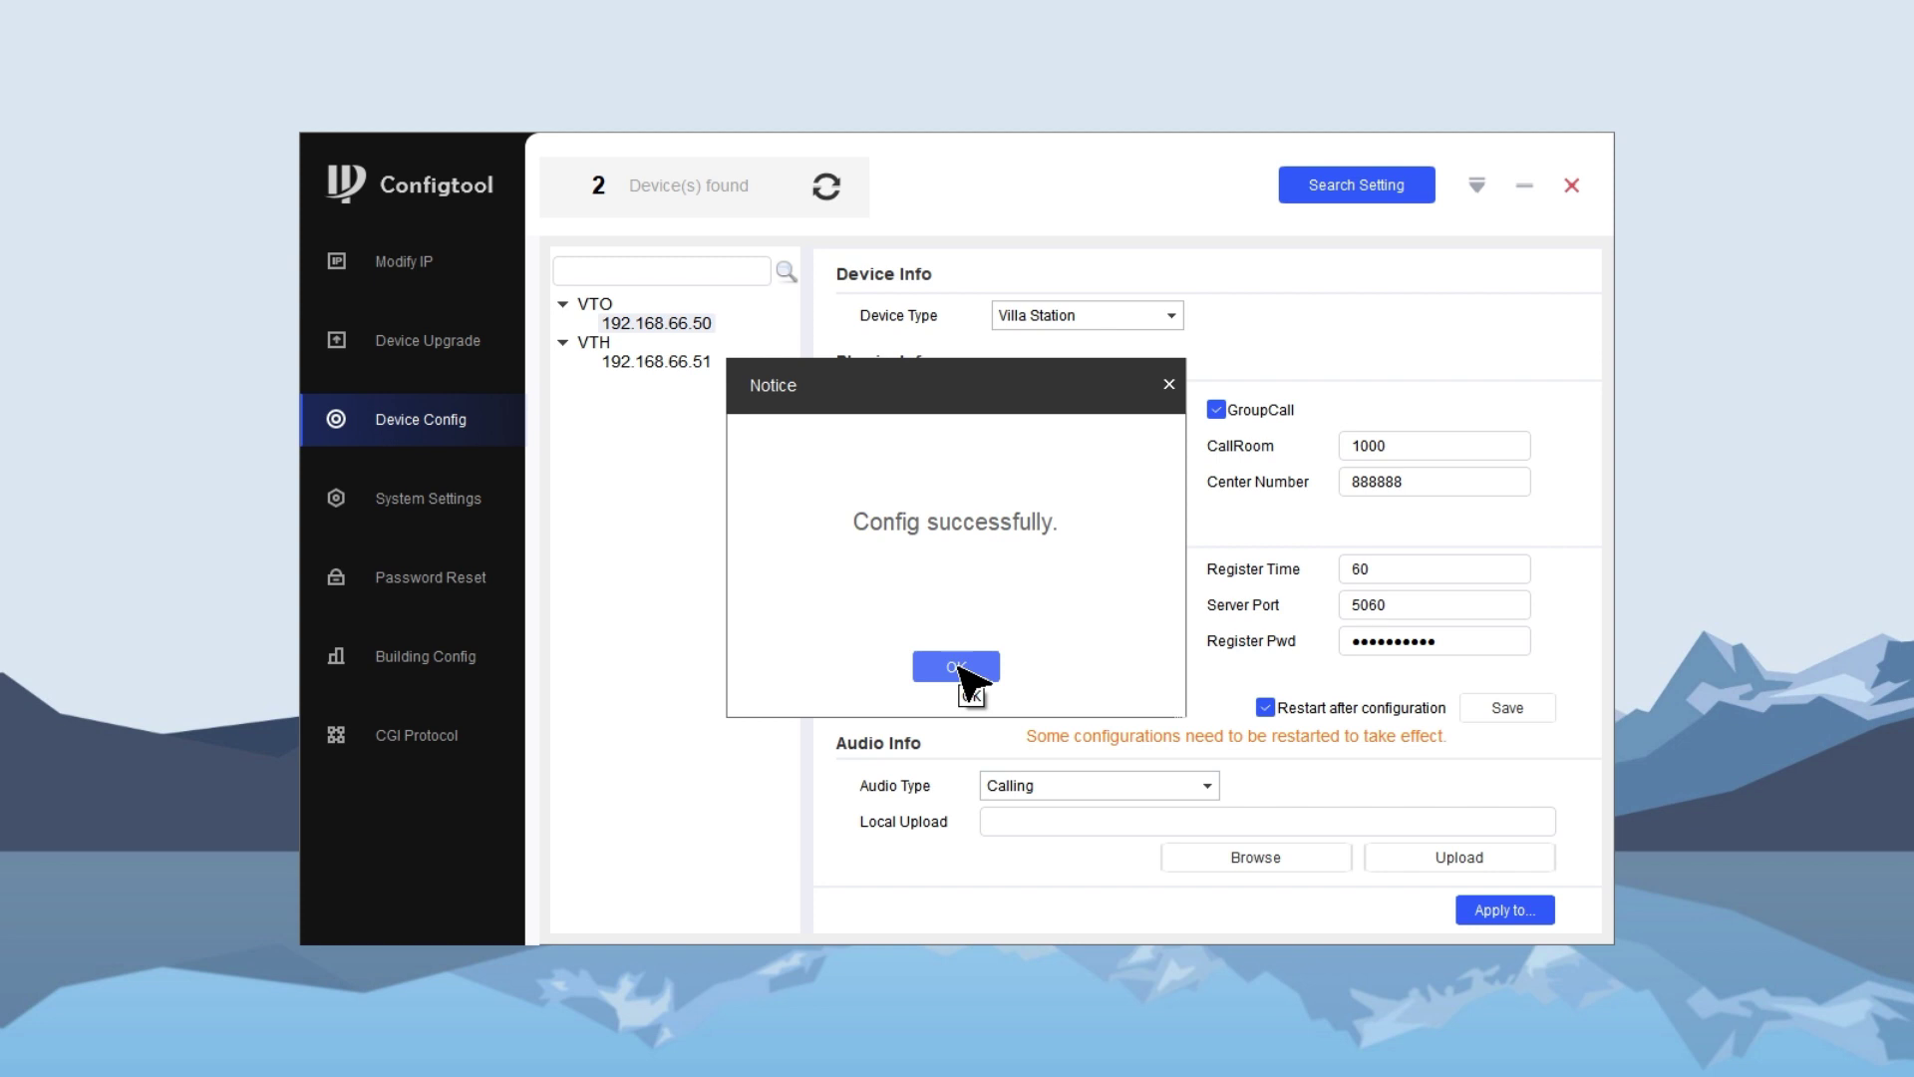
pyautogui.click(956, 667)
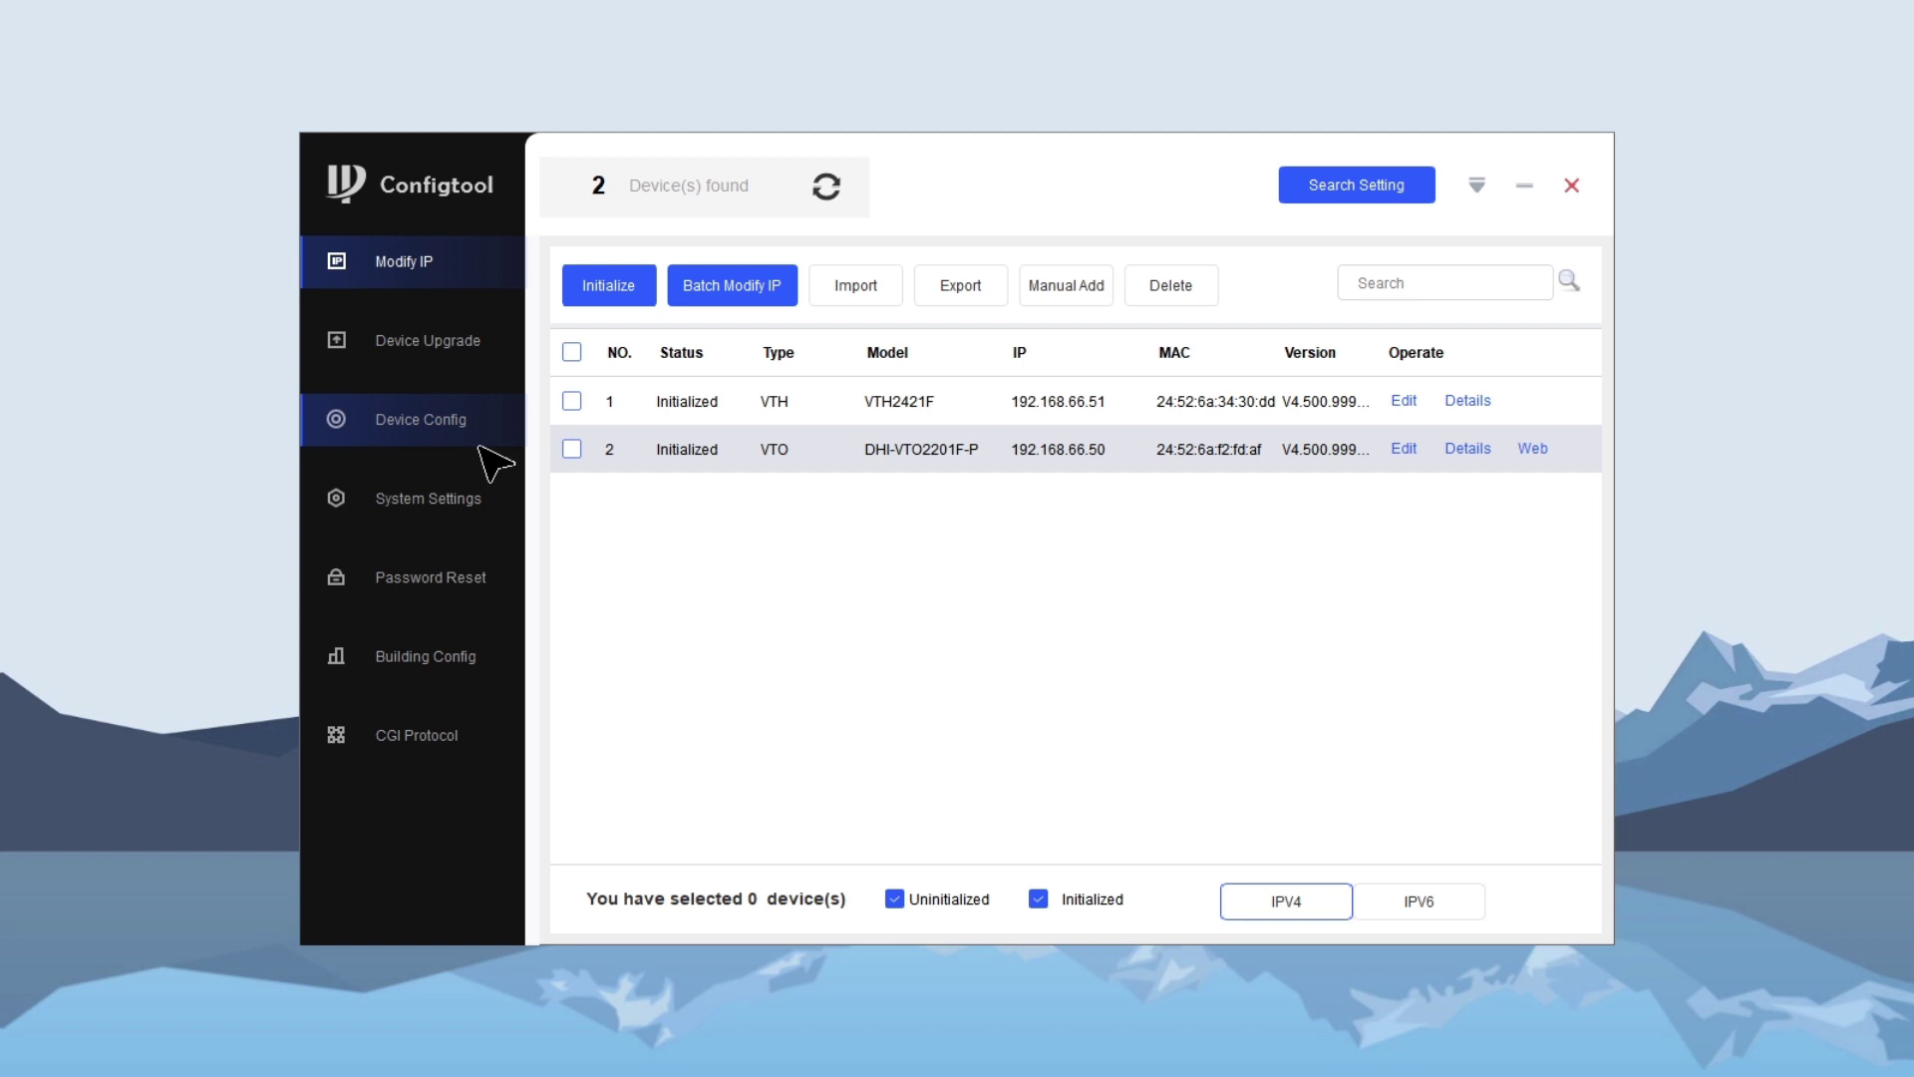
# - Open the indoor monitor at 192.168.66.51 from Device Config and log in
pyautogui.click(481, 443)
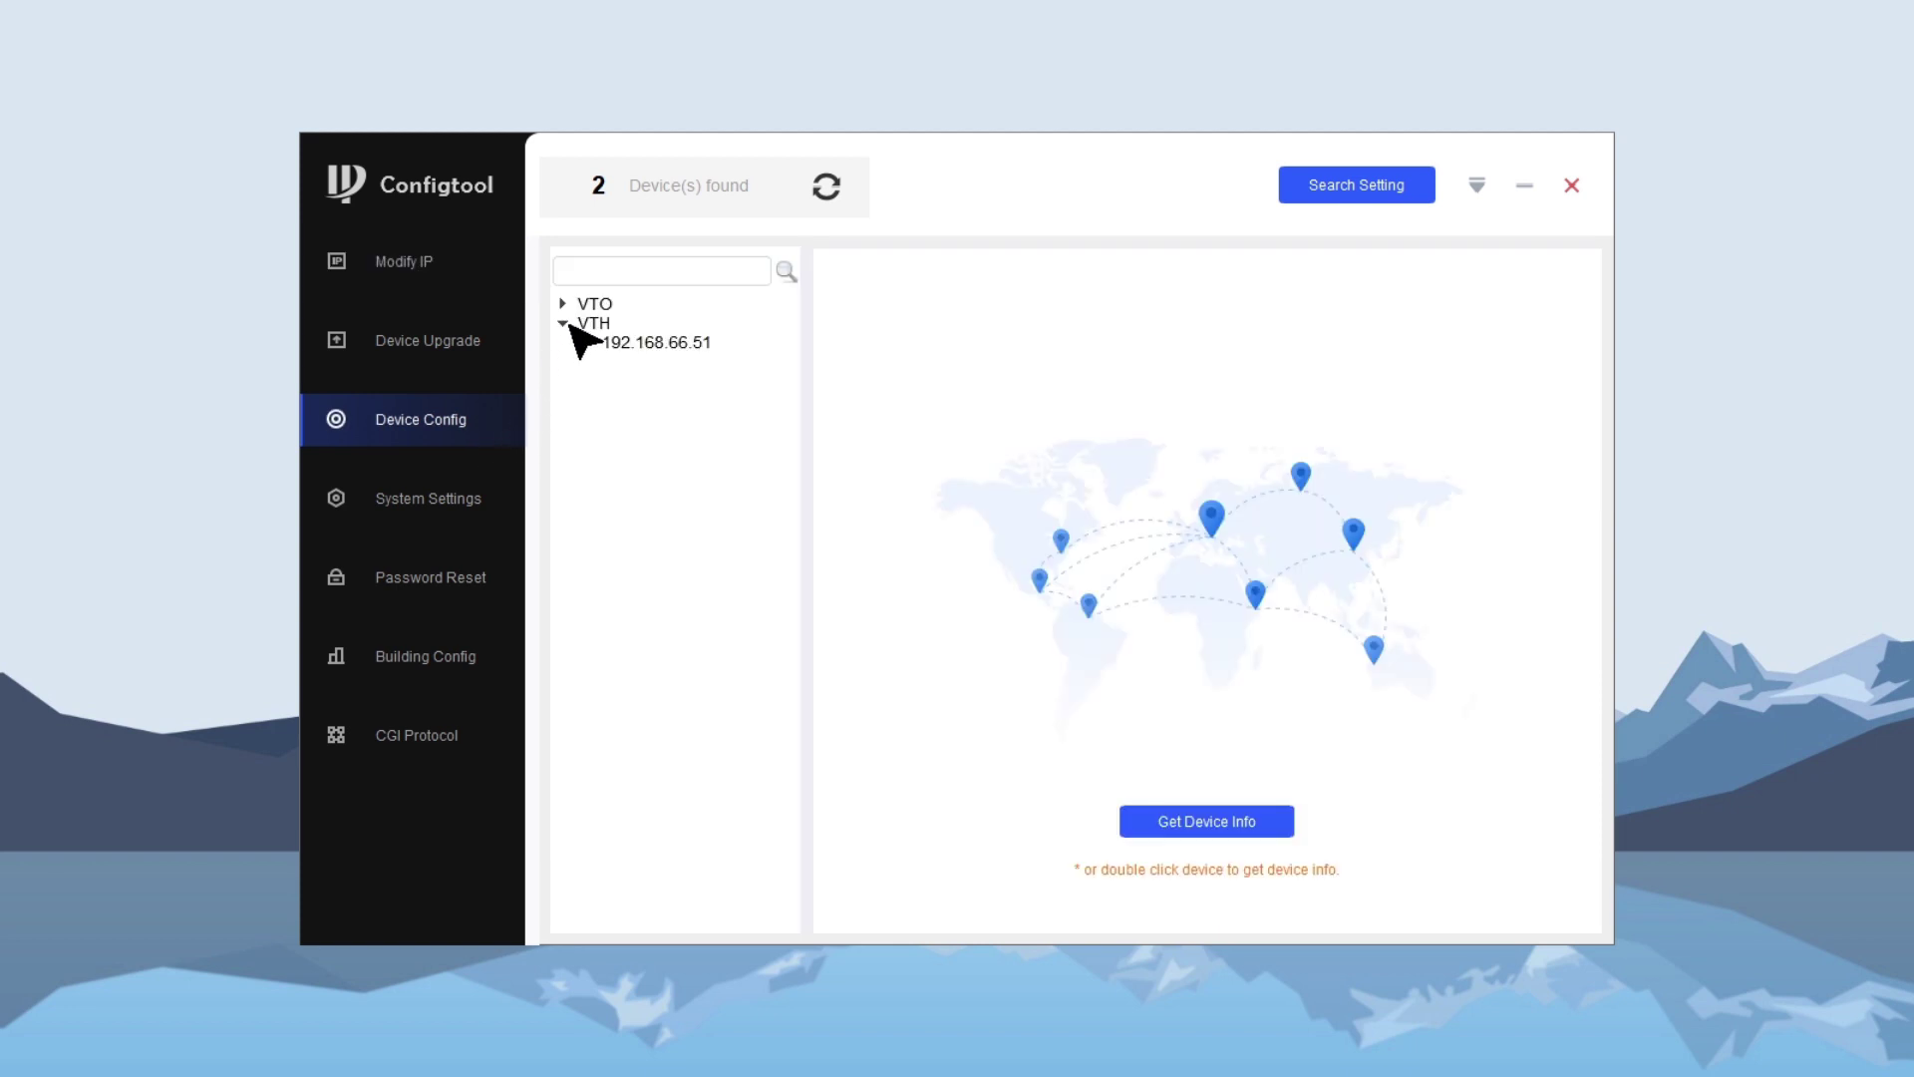
pyautogui.doubleClick(670, 347)
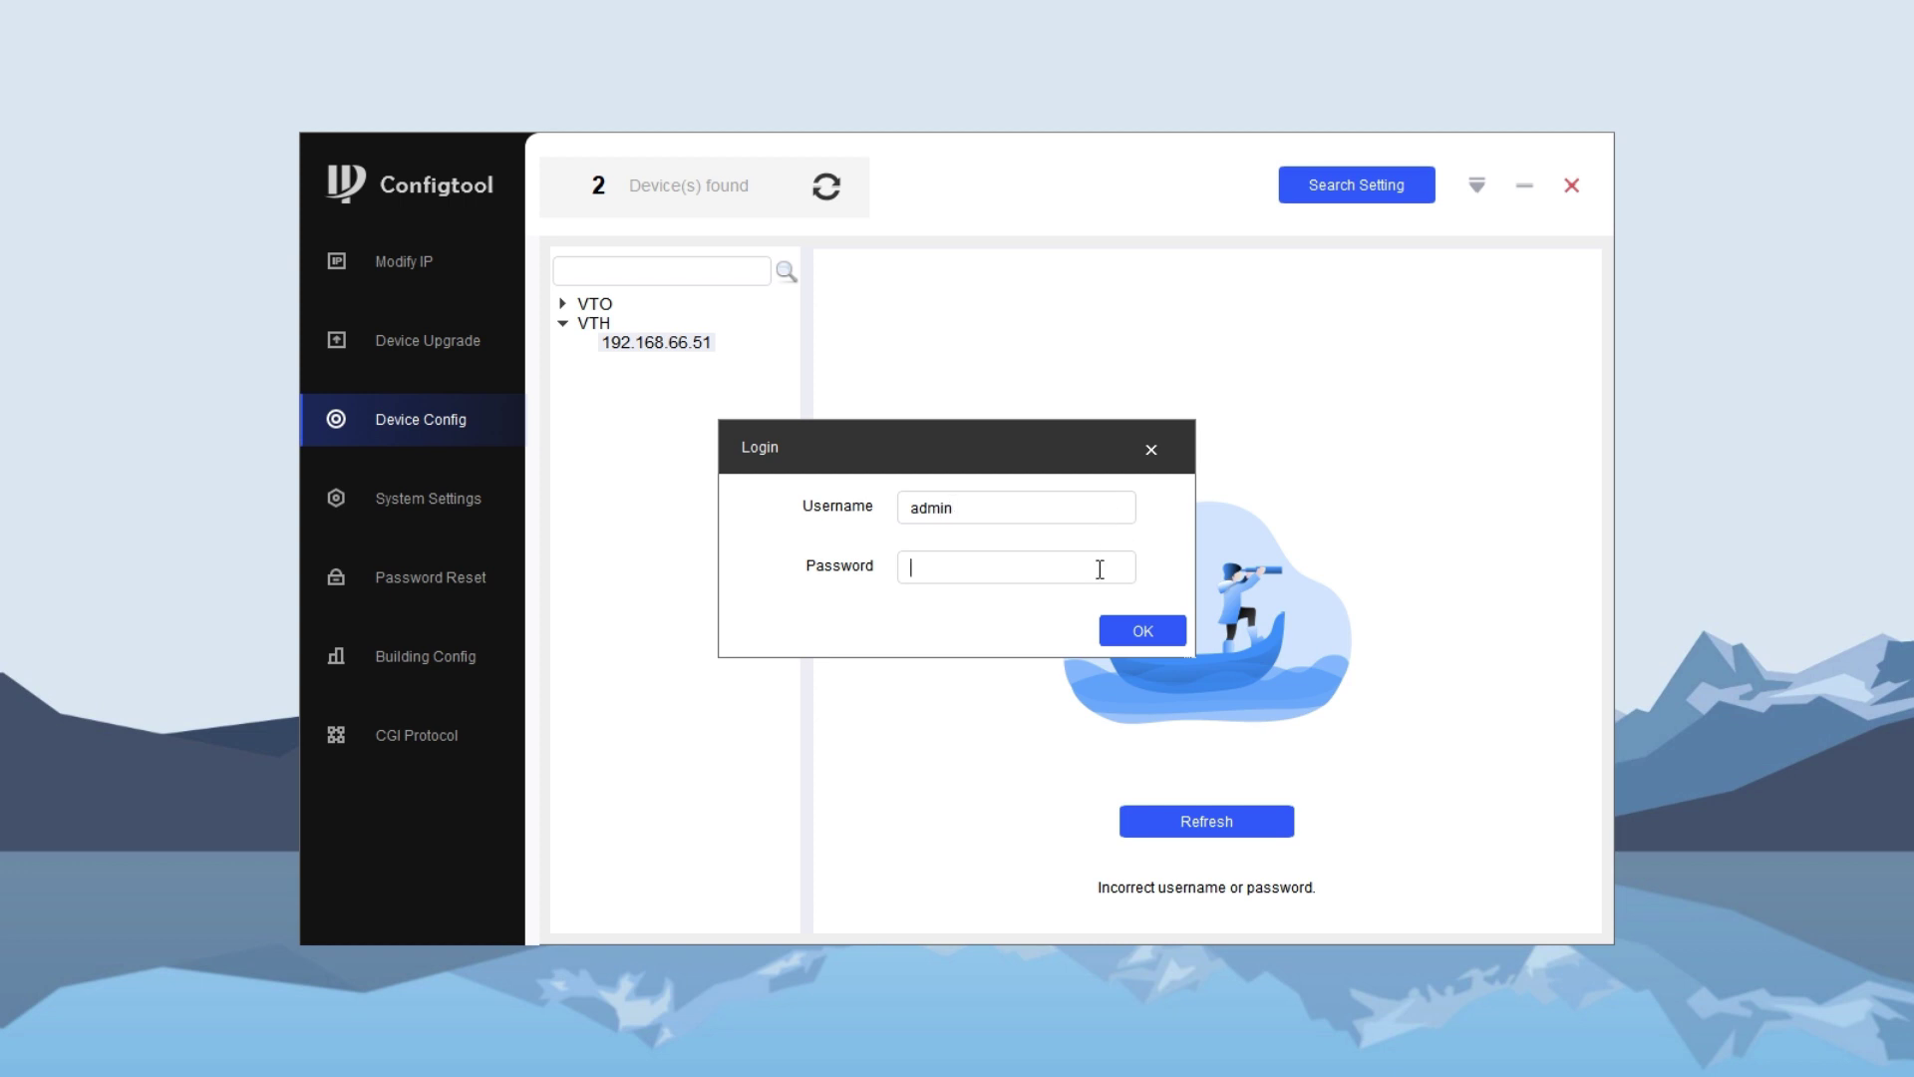
pyautogui.click(1143, 630)
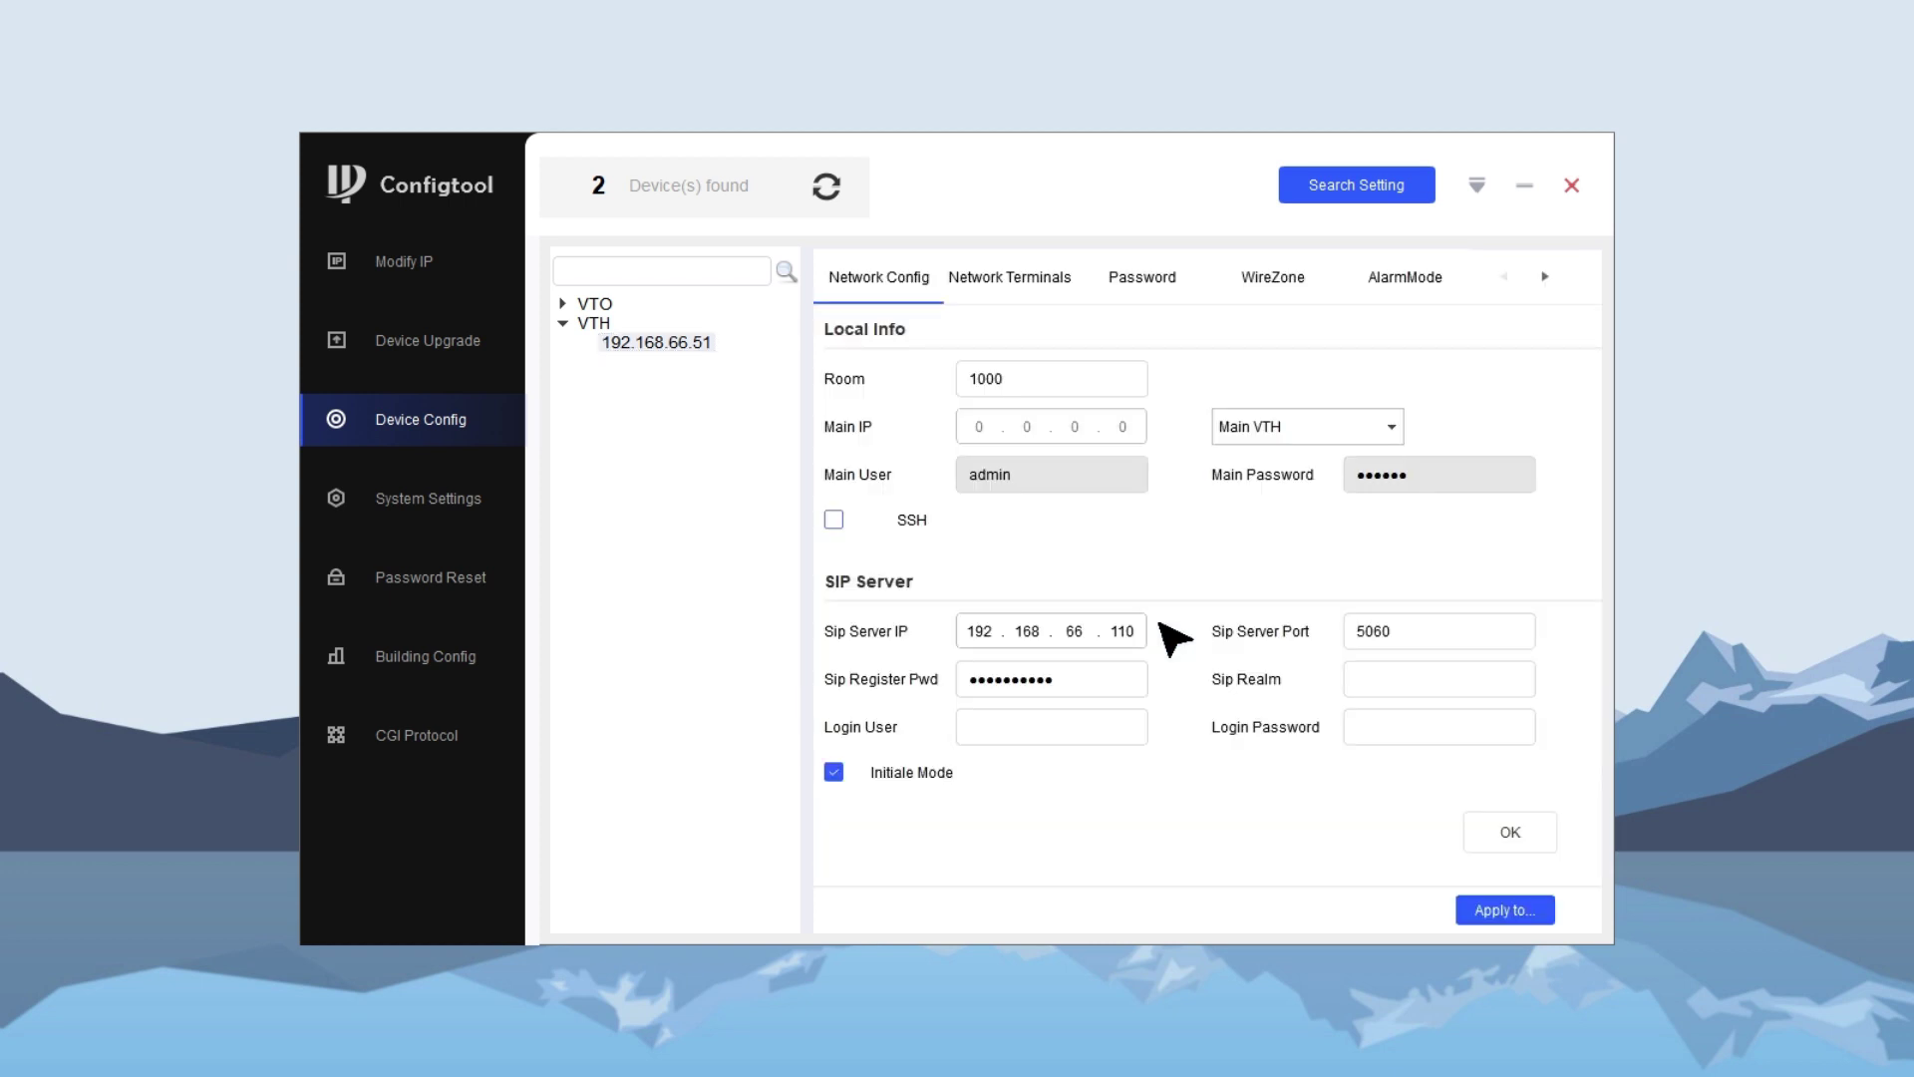
# - In Network Terminals, keep 192.168.66.50 as Master VTO, enable it, and save
pyautogui.click(1009, 290)
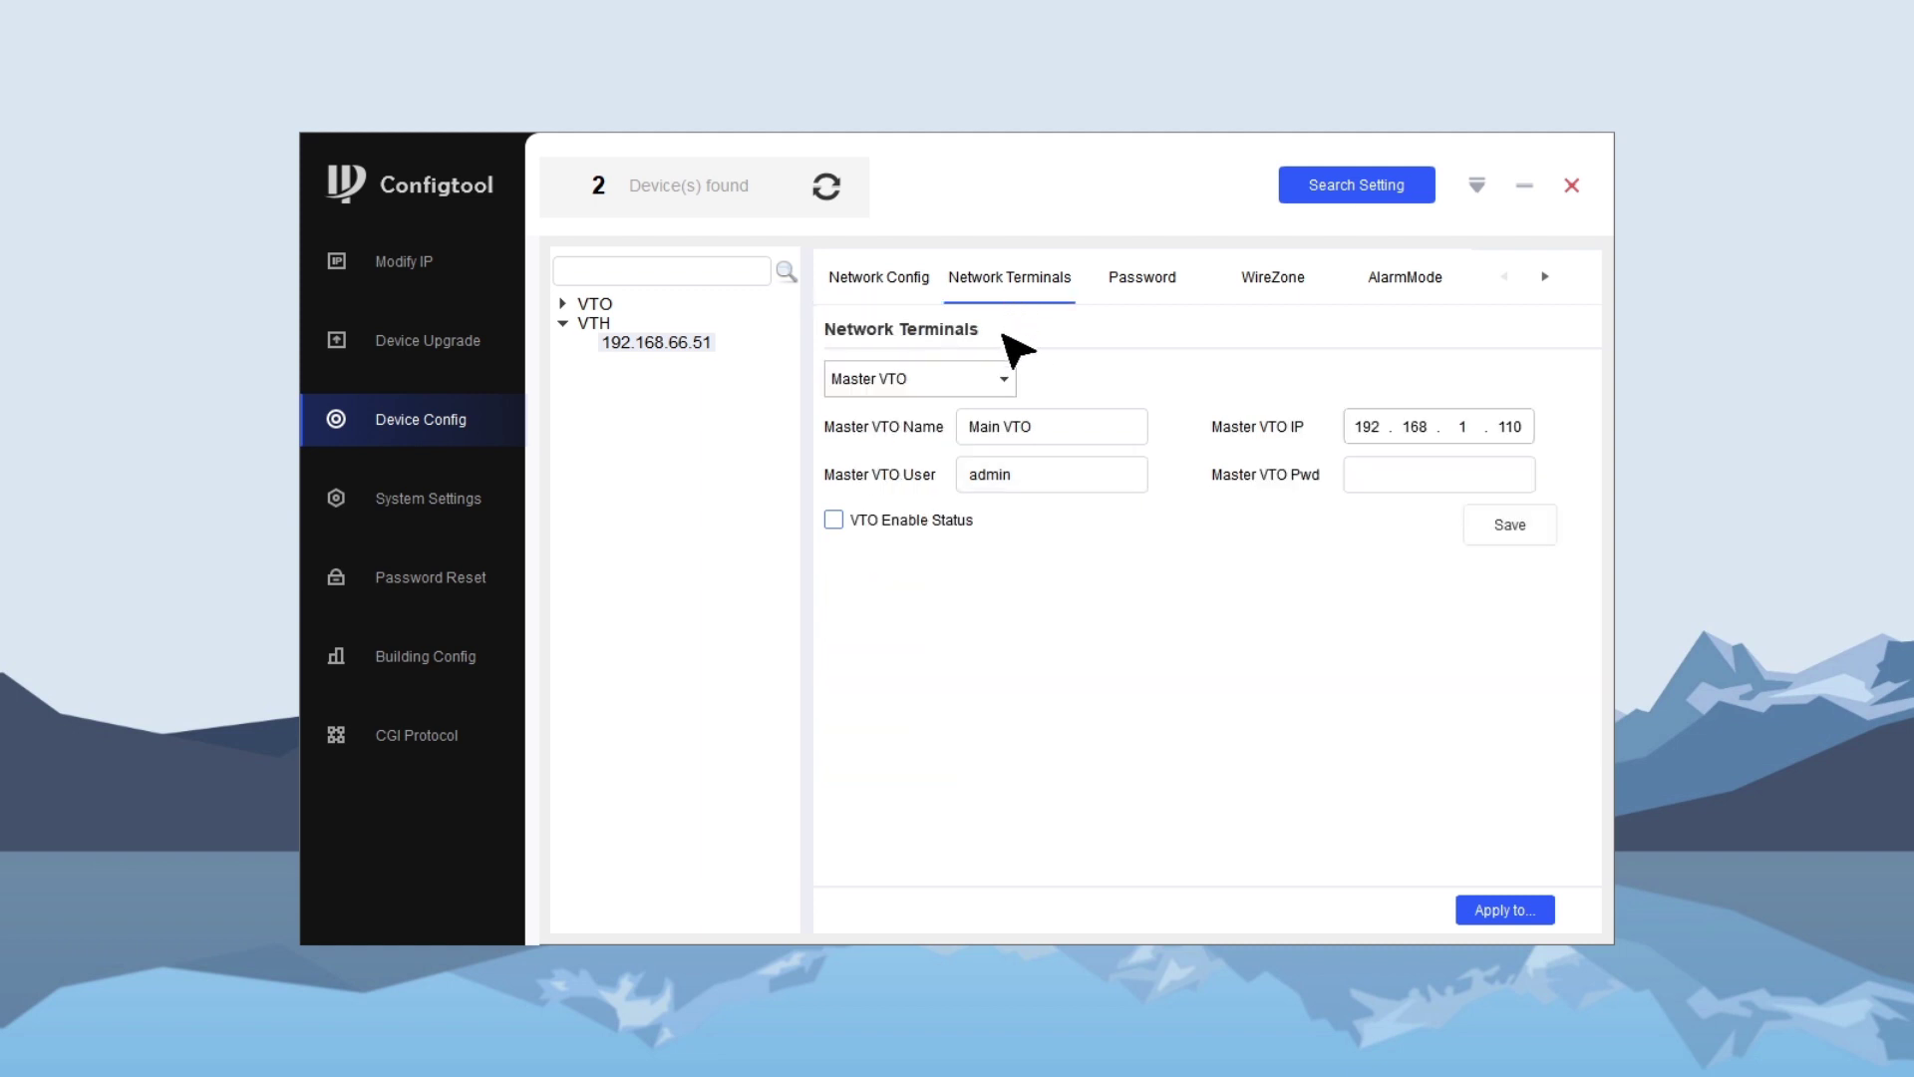
pyautogui.click(970, 390)
pyautogui.click(964, 409)
pyautogui.click(834, 520)
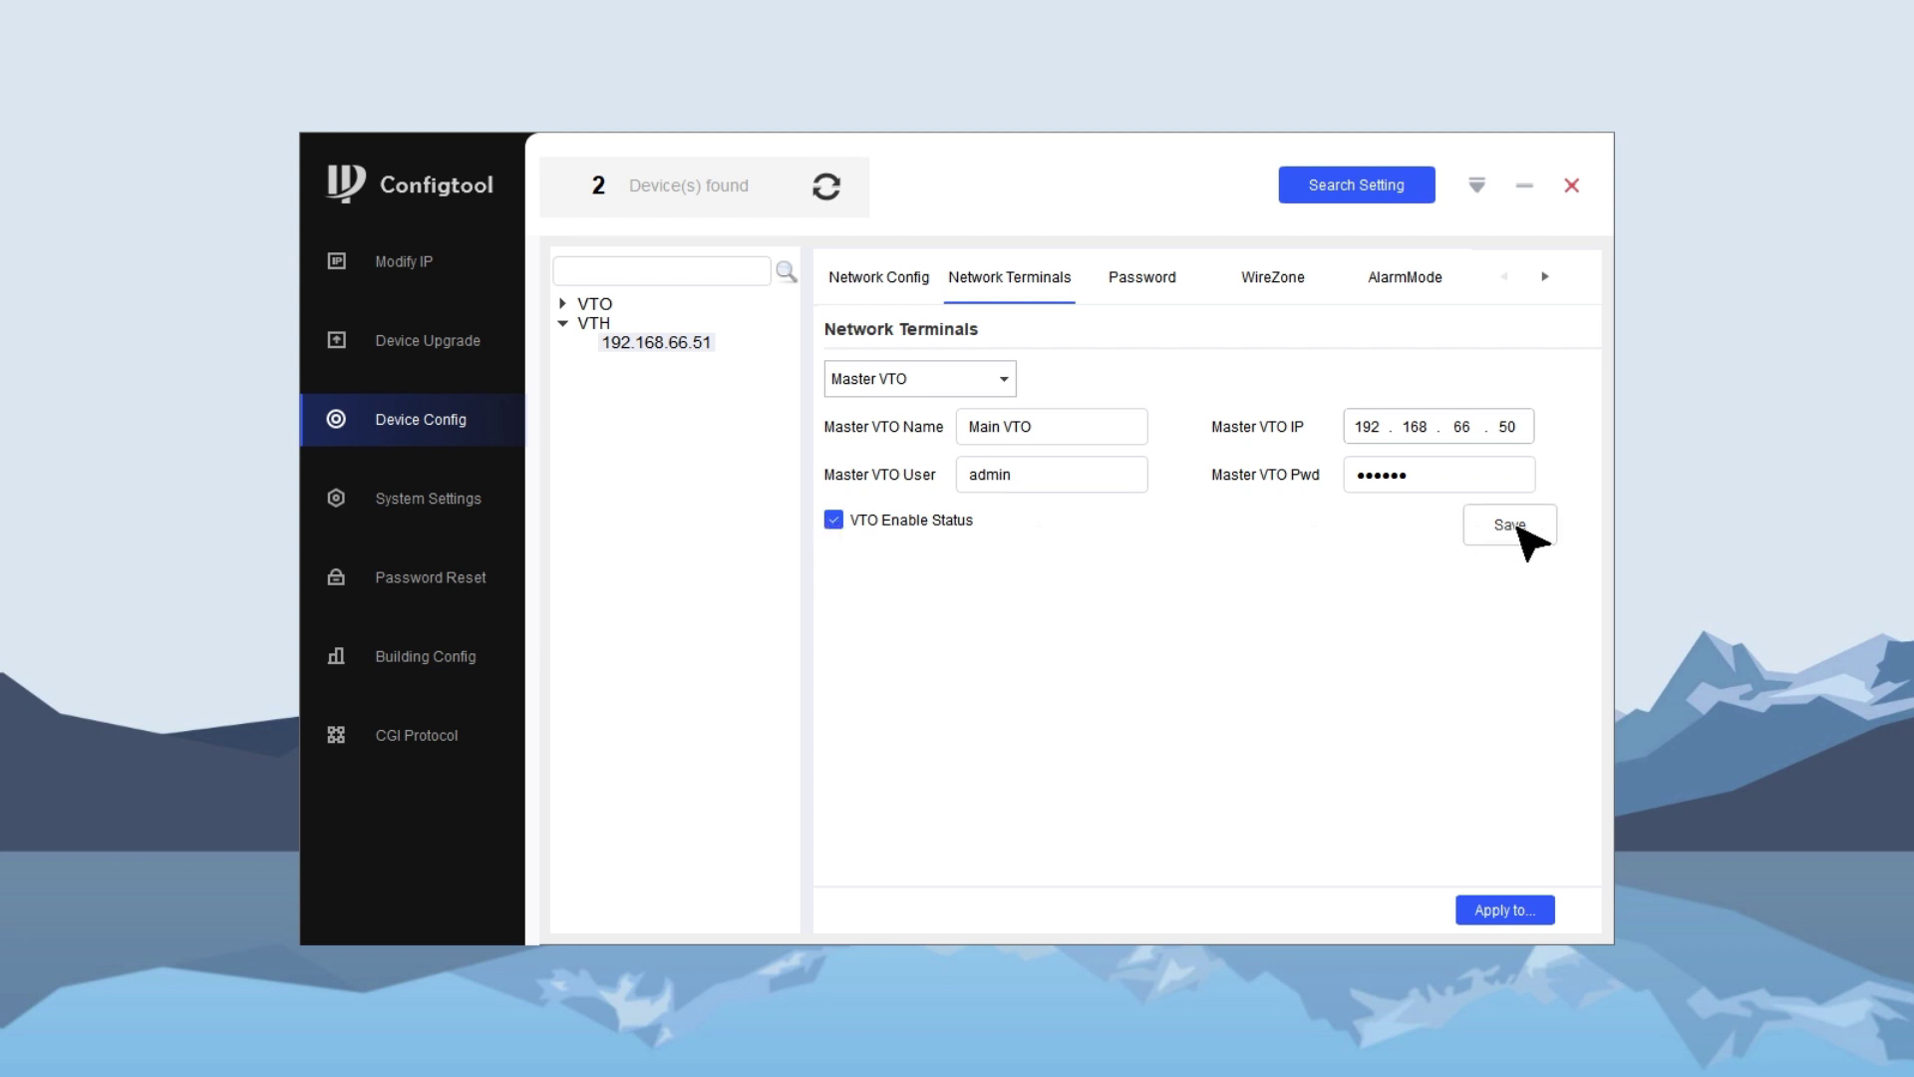
pyautogui.click(1526, 538)
pyautogui.click(959, 669)
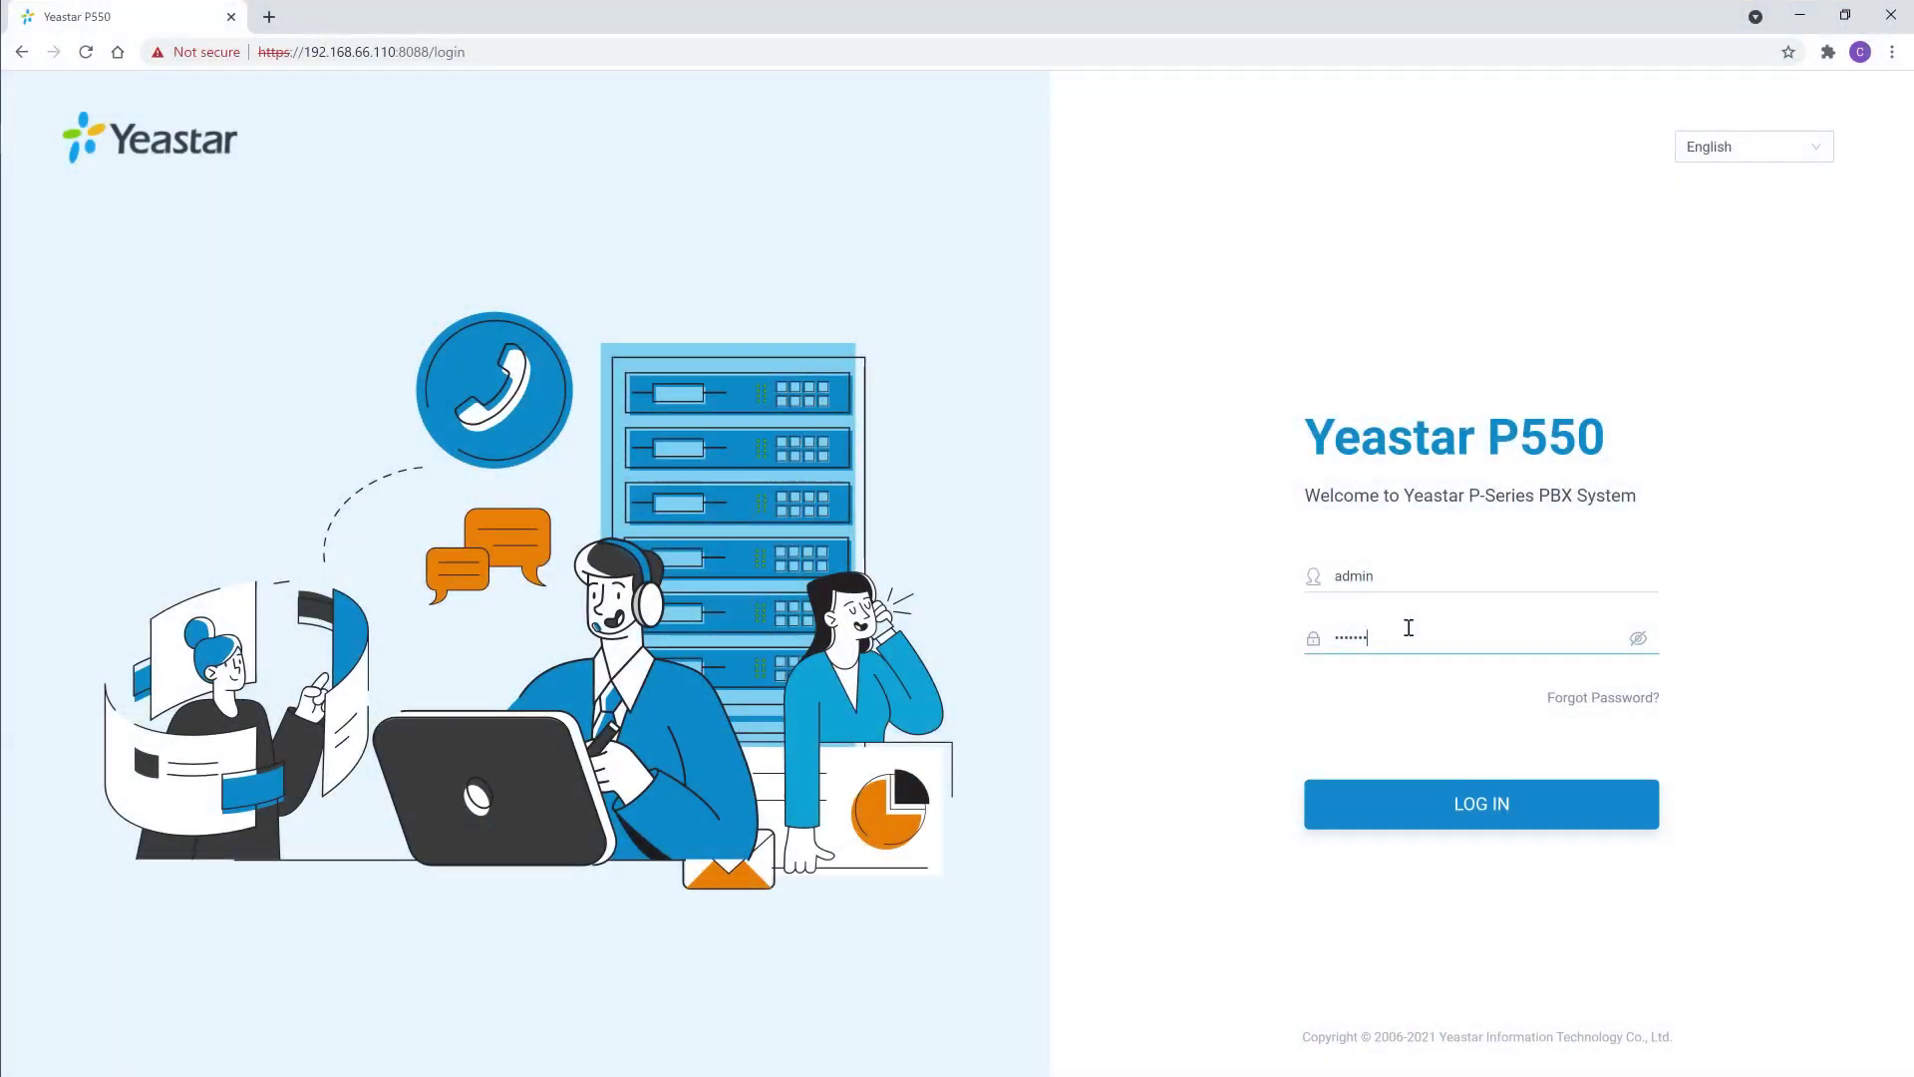
# - Sign in to the P550 and open Extension and Trunk > Extension to view extensions 1000 and 1001
pyautogui.press('Return')
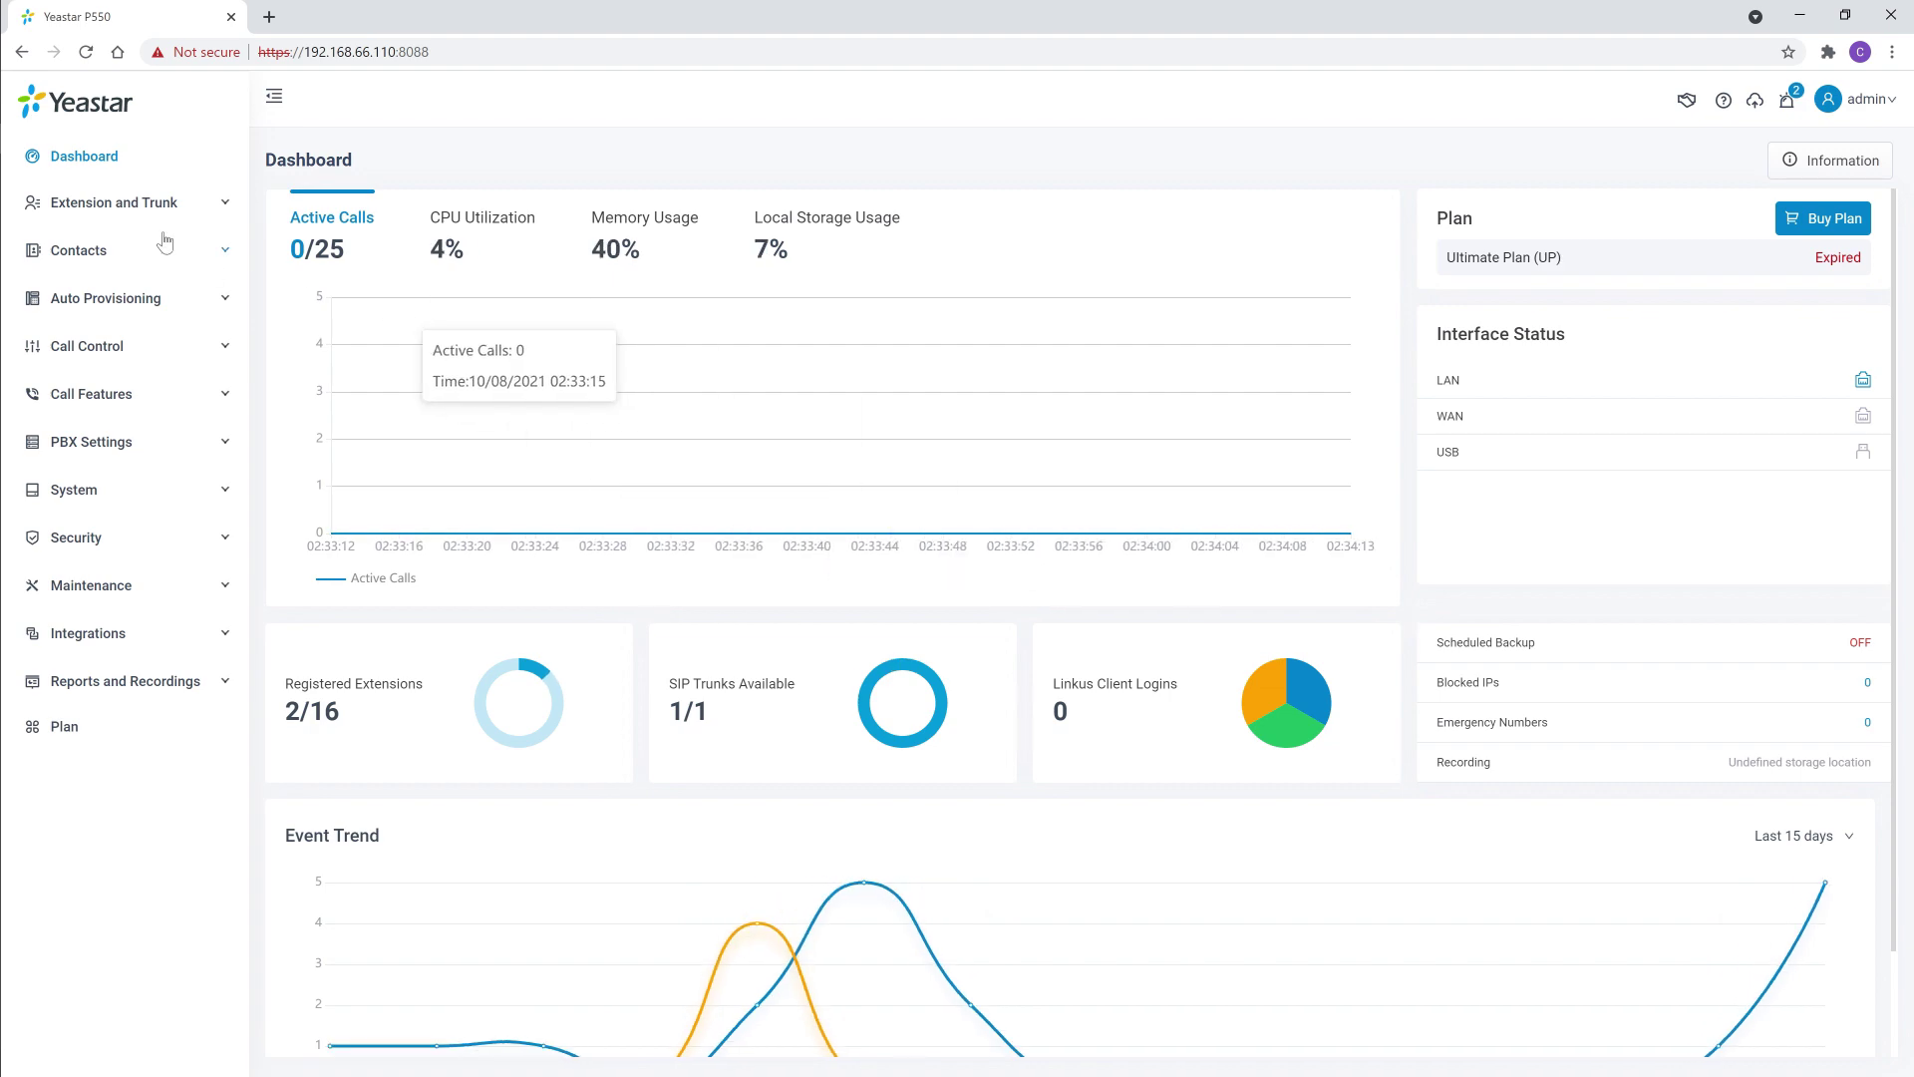
pyautogui.click(149, 204)
pyautogui.click(150, 241)
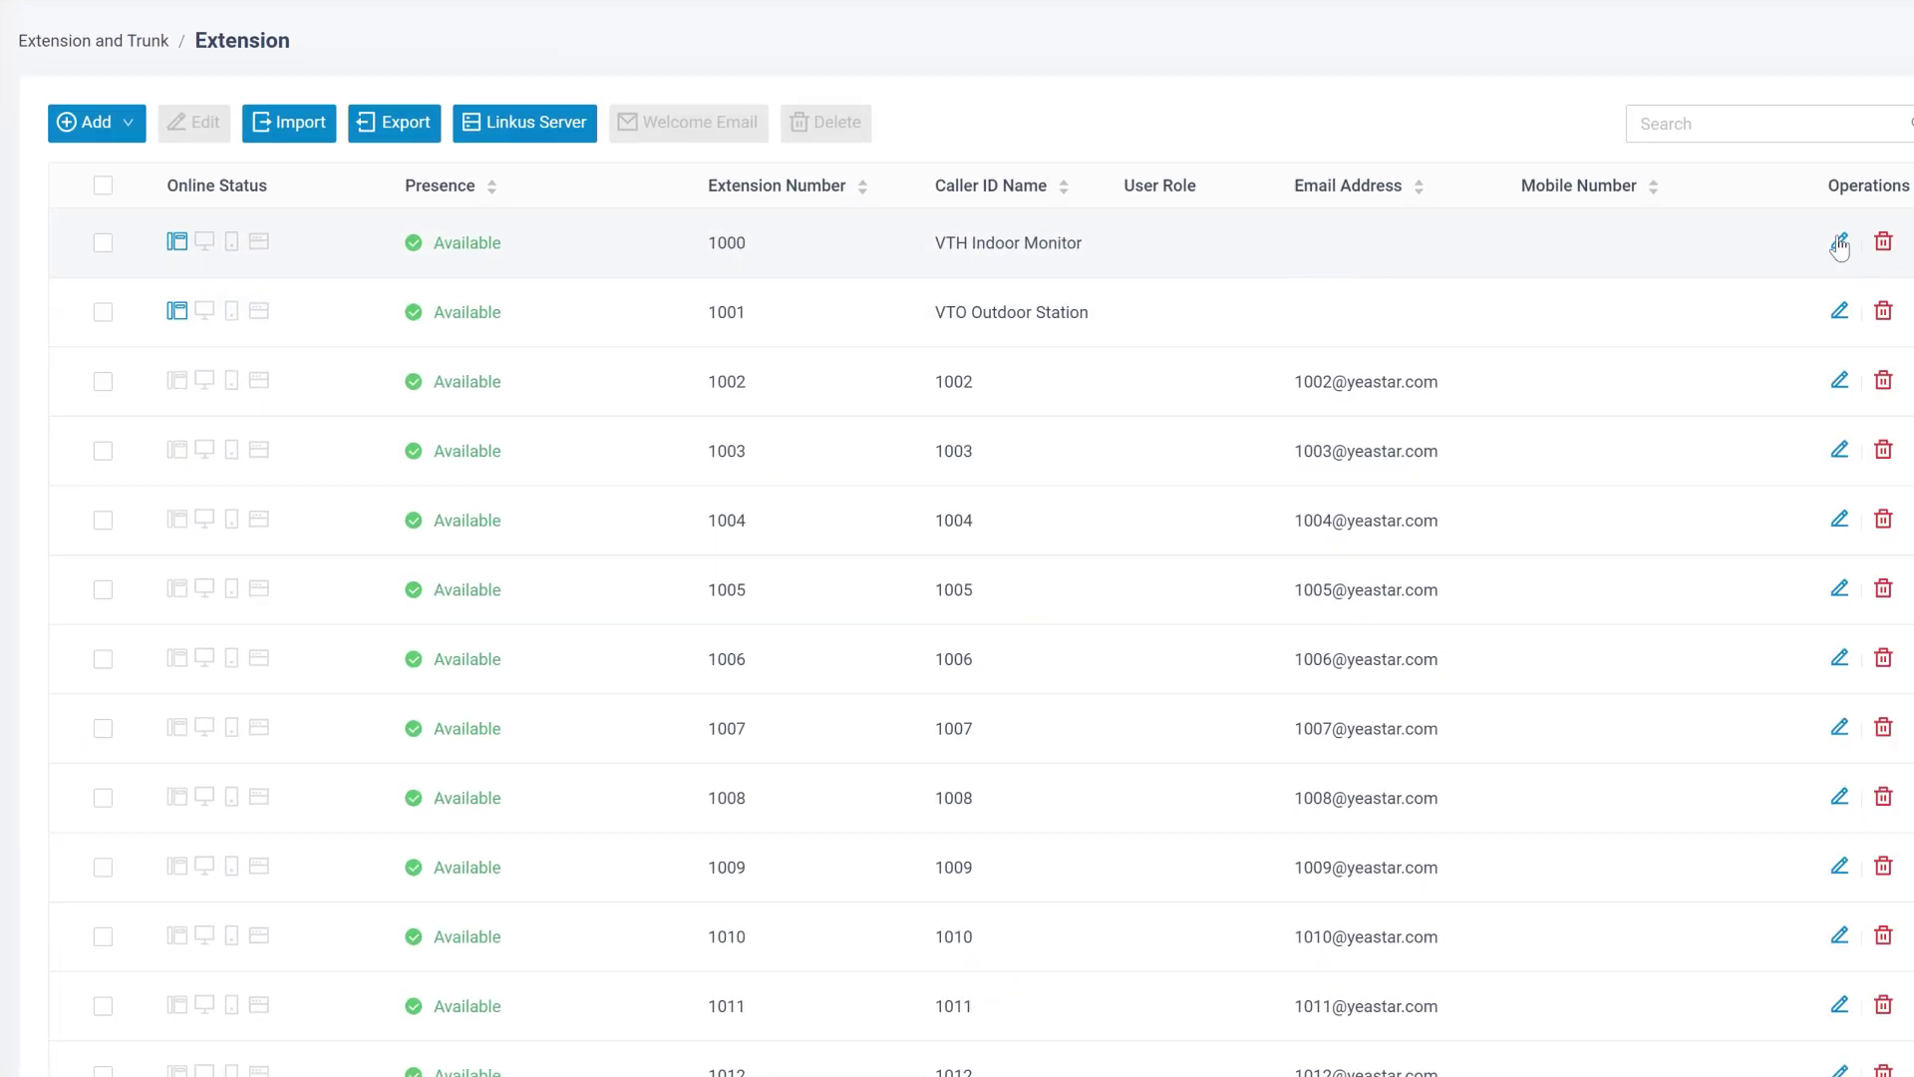
# - Save extension 1000 (VTH Indoor Monitor) with Linkus Web Client ticked to ring first
pyautogui.click(1839, 241)
pyautogui.click(1510, 184)
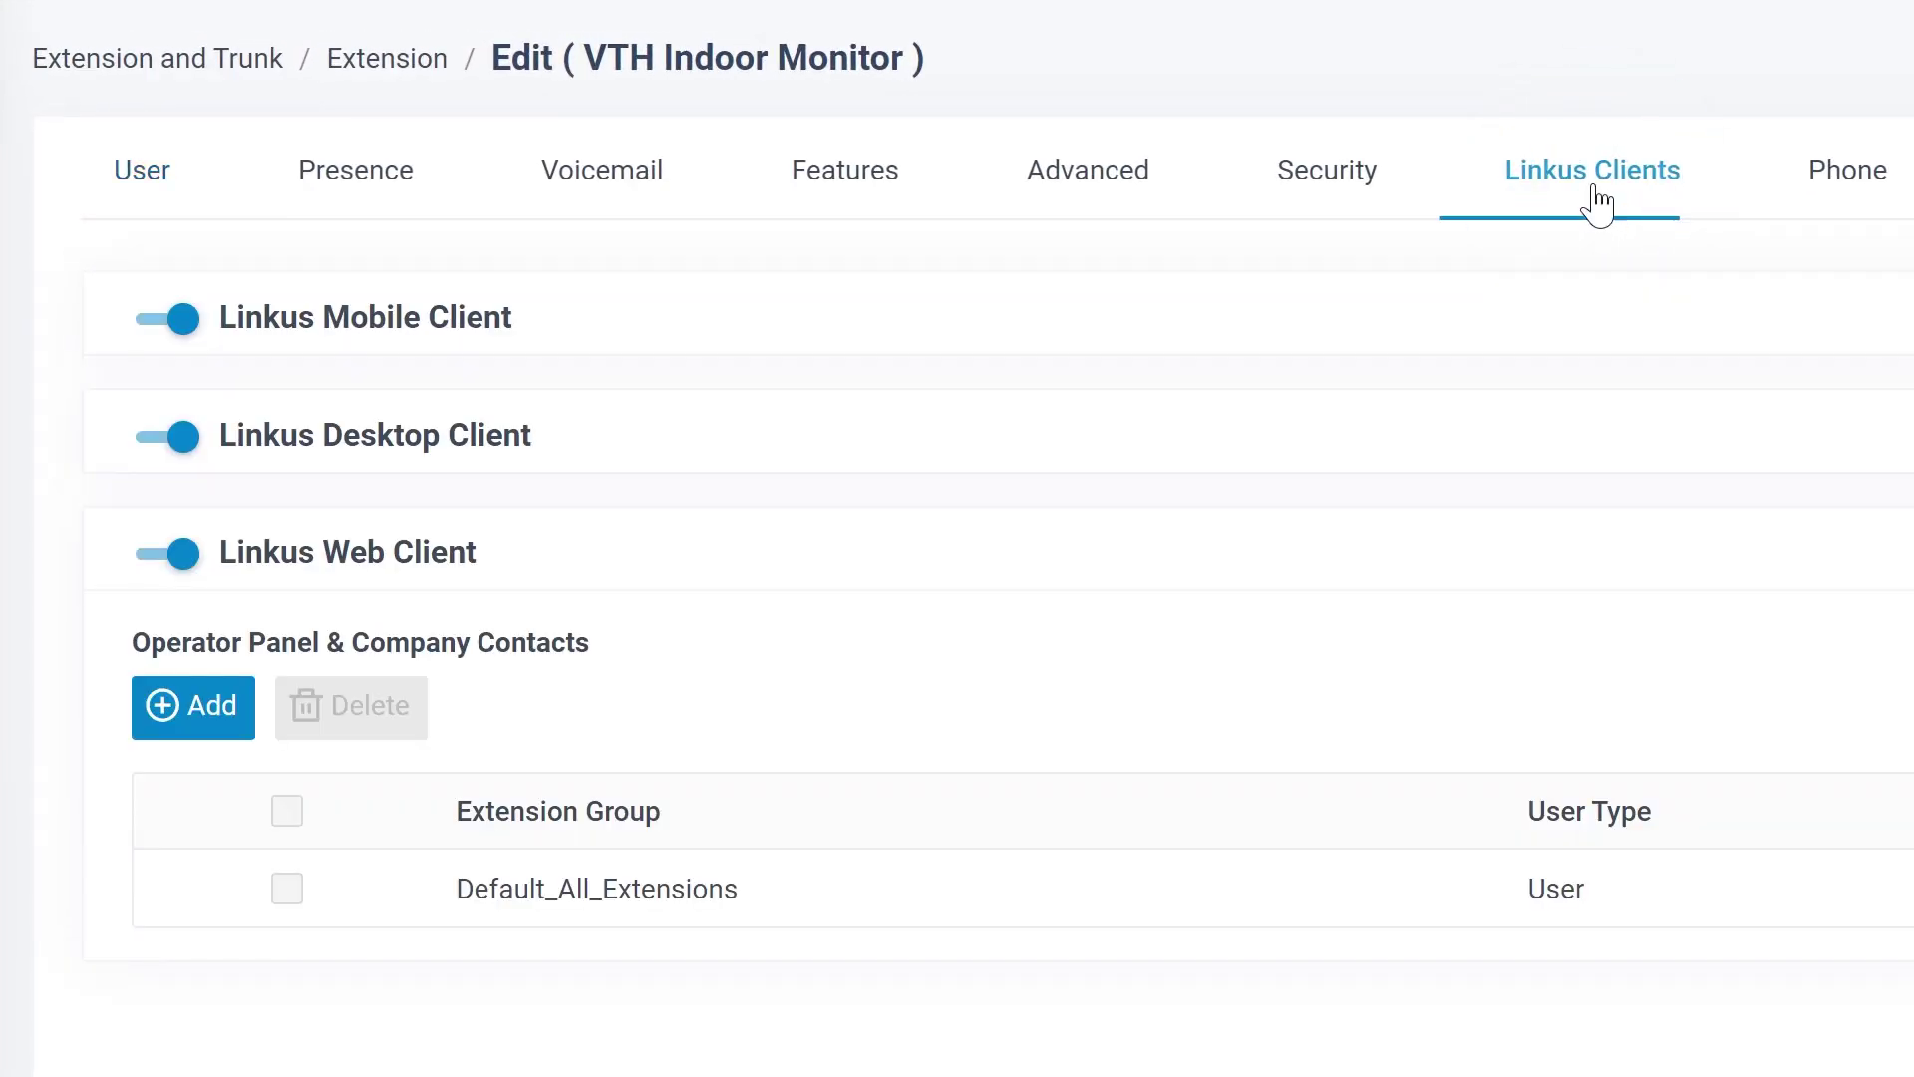
pyautogui.click(335, 173)
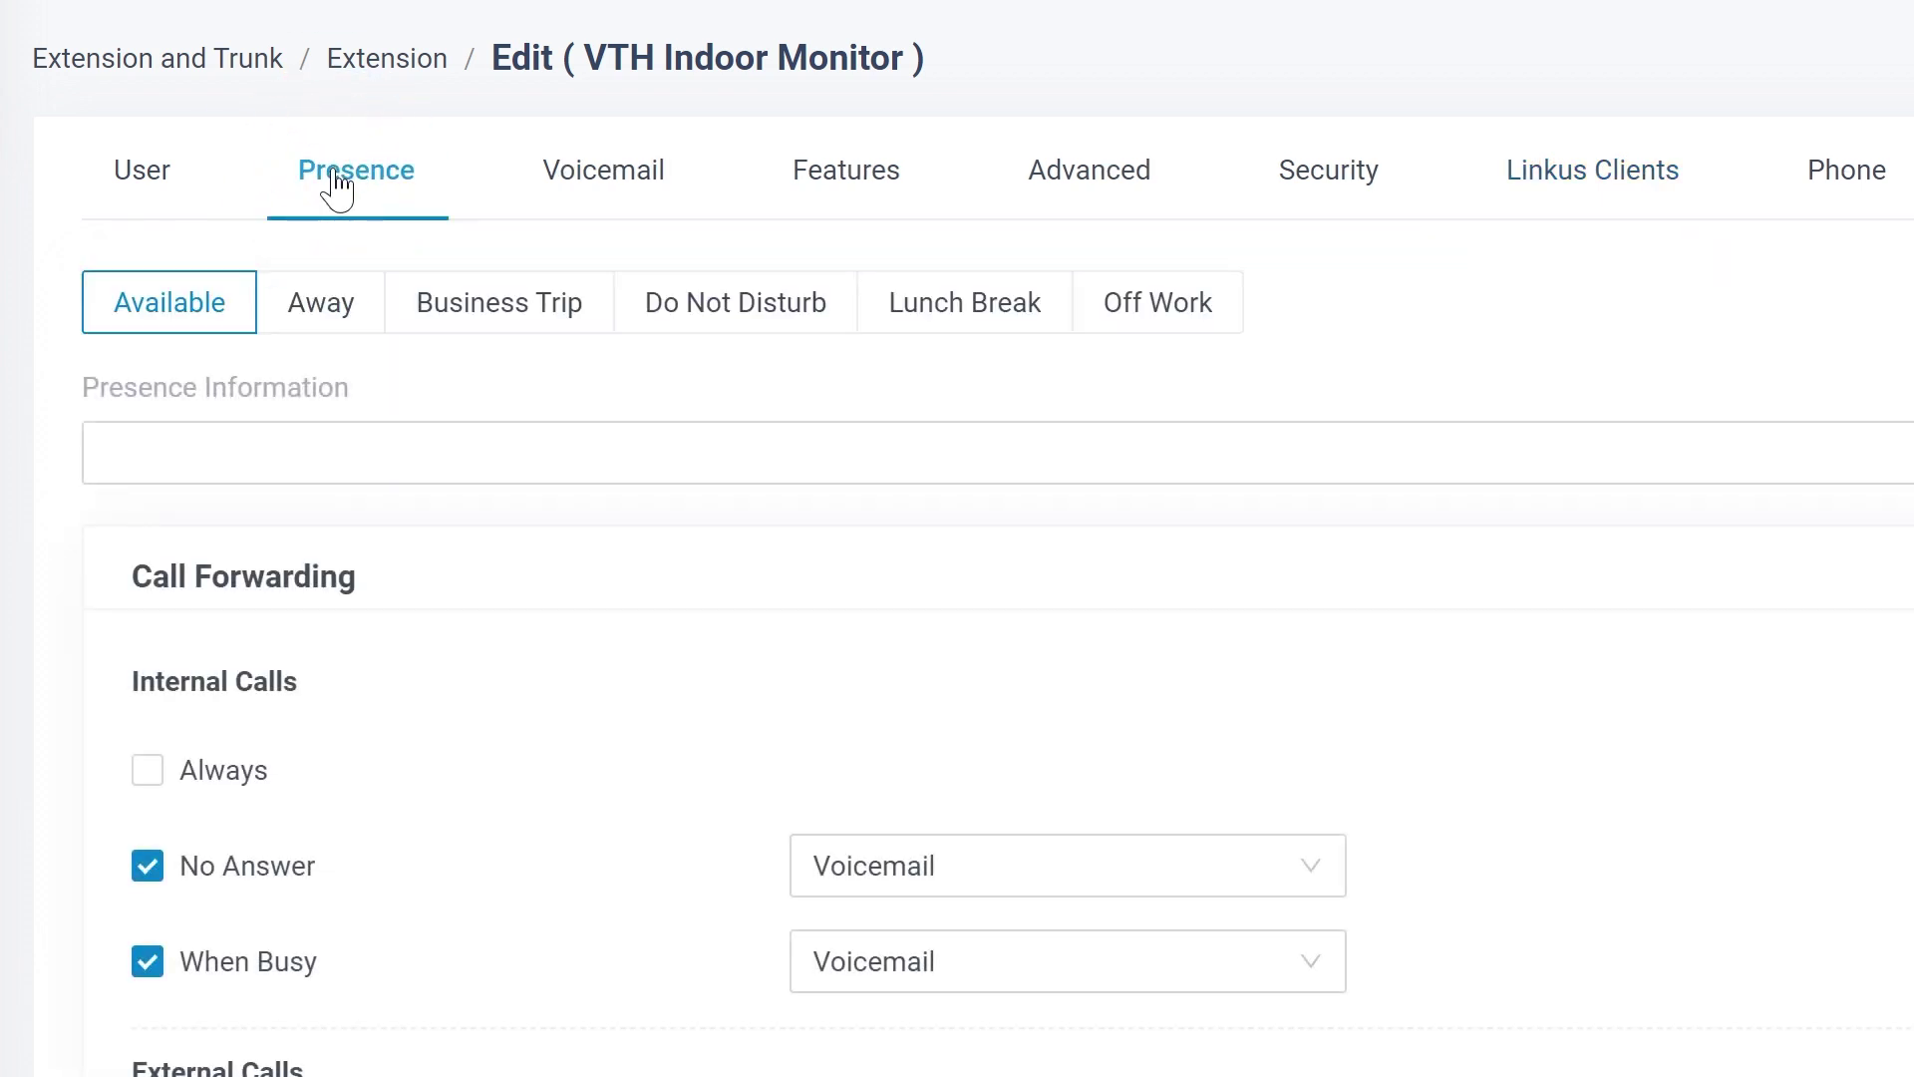
pyautogui.scroll(-5, 494, 1041)
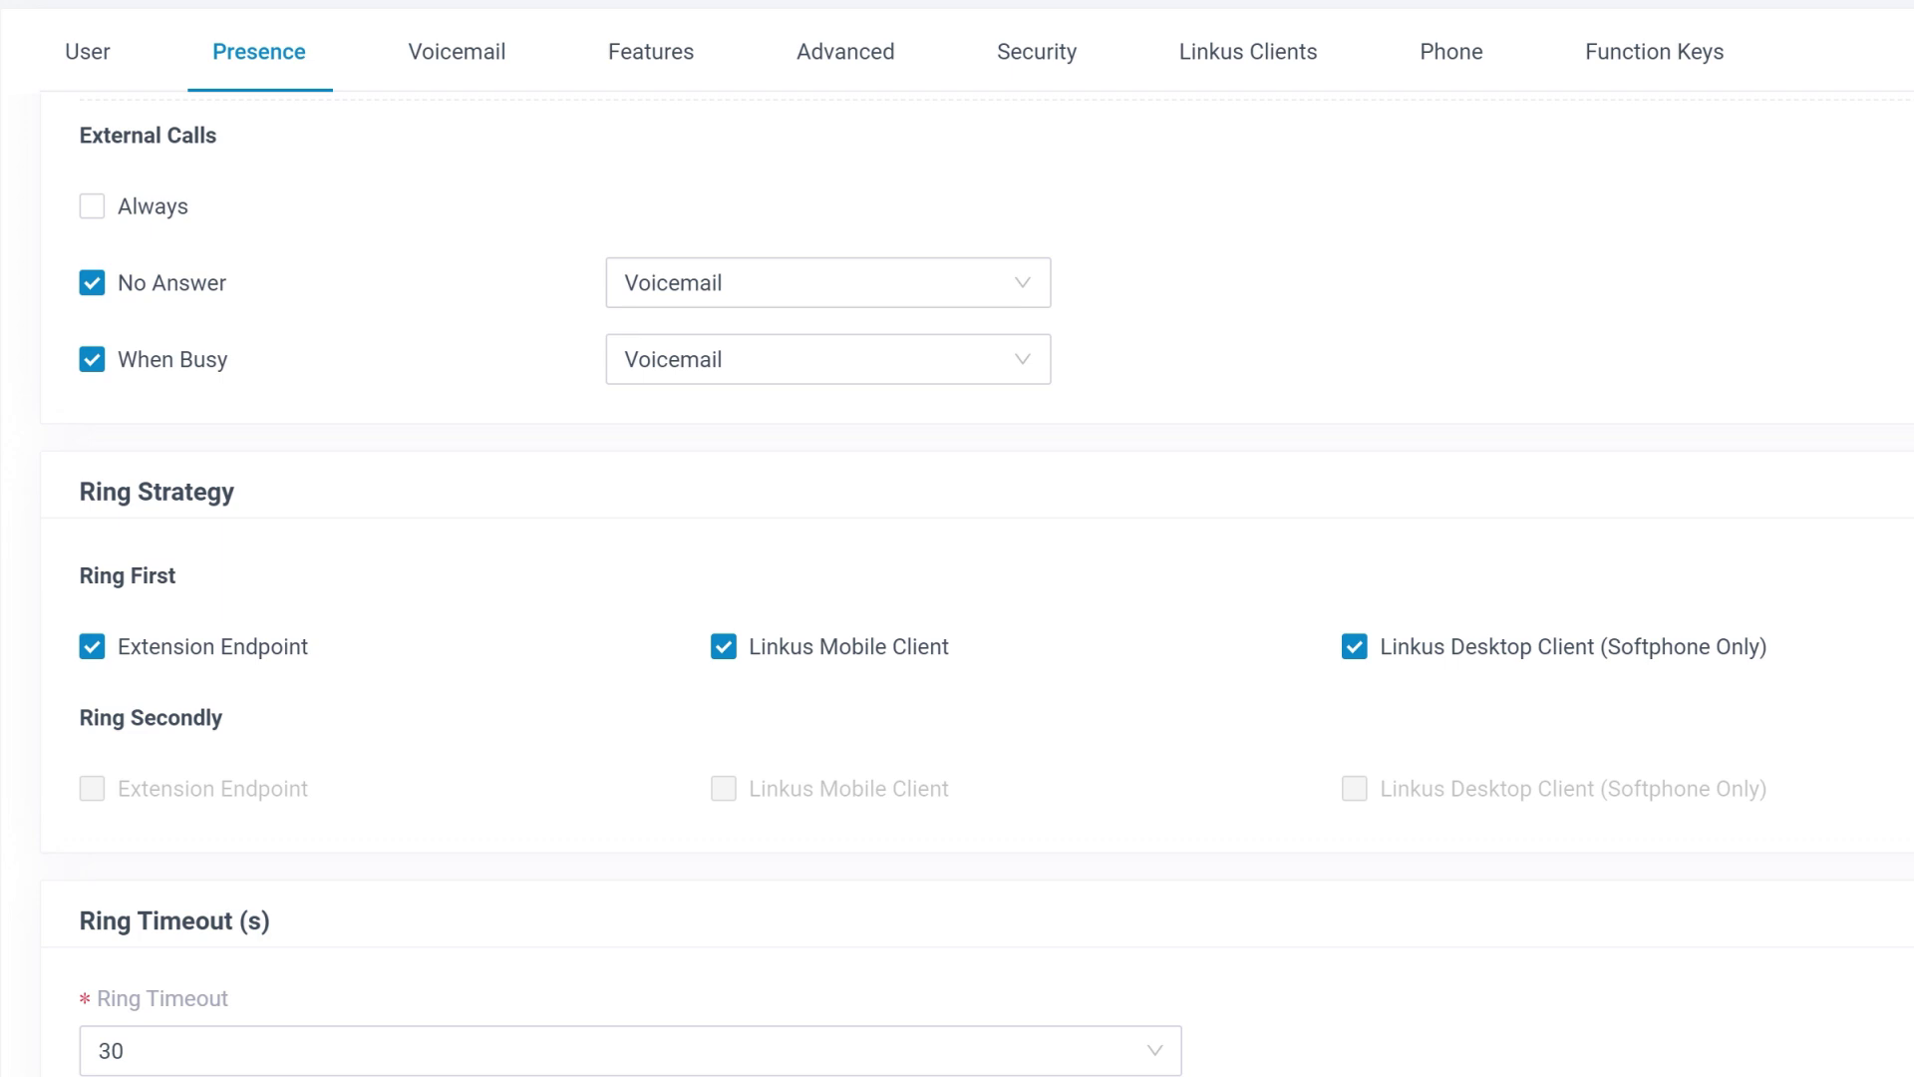
pyautogui.click(349, 1034)
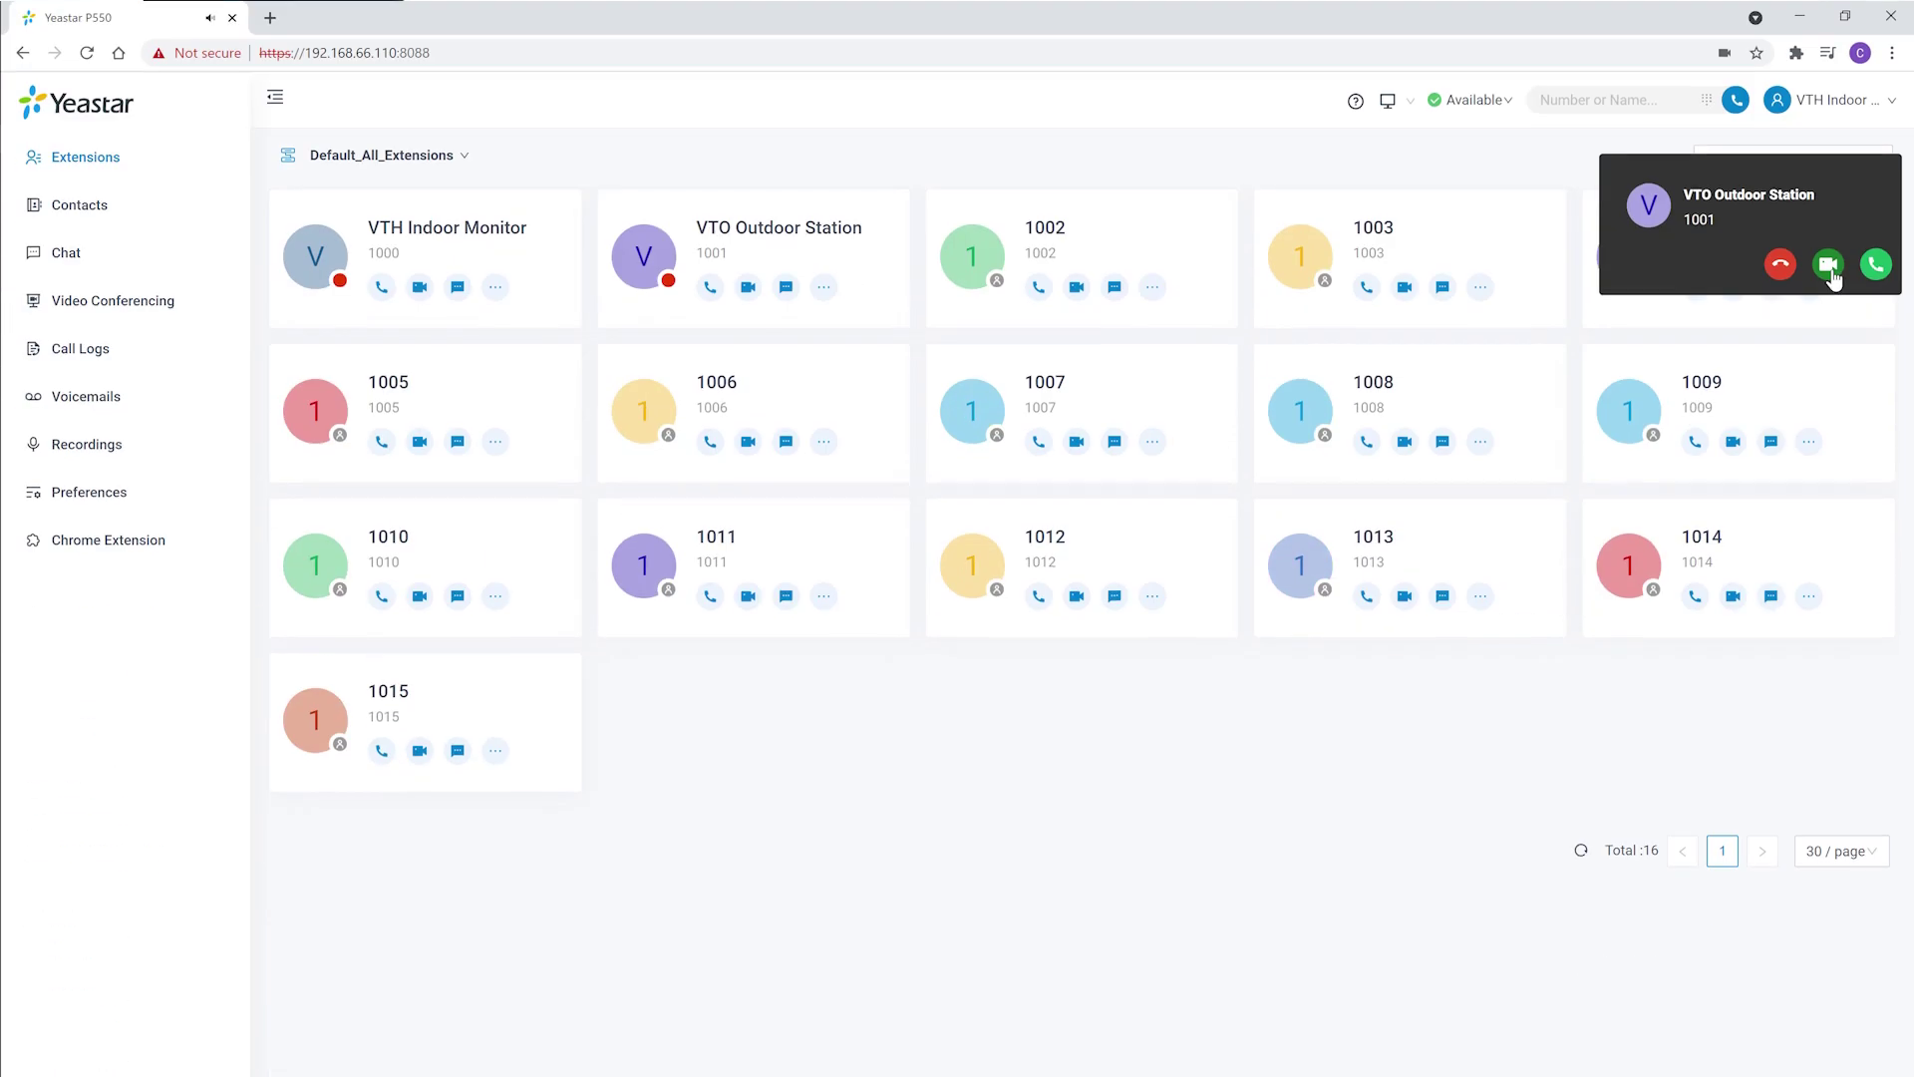
# - Answer the VTO Outdoor Station call with video and enter #123# on the dialpad
pyautogui.click(1828, 881)
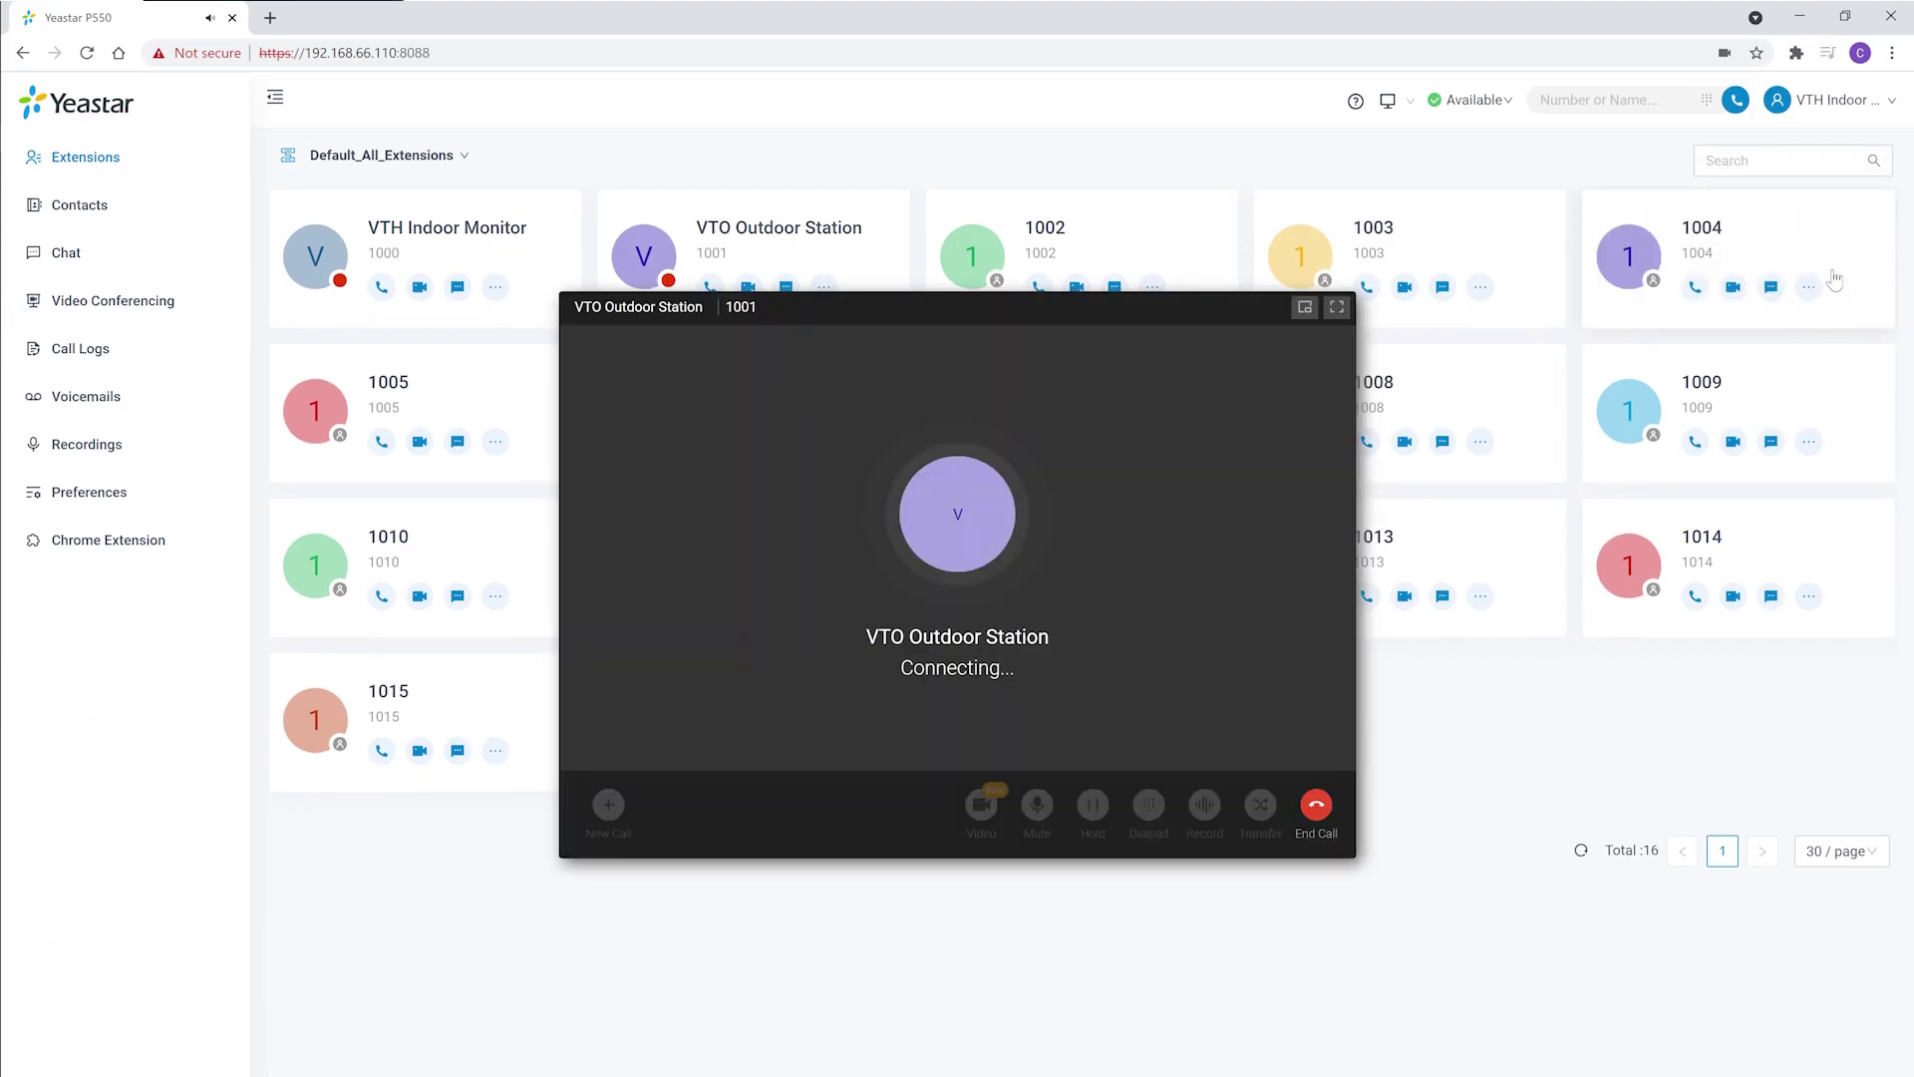
pyautogui.click(1149, 804)
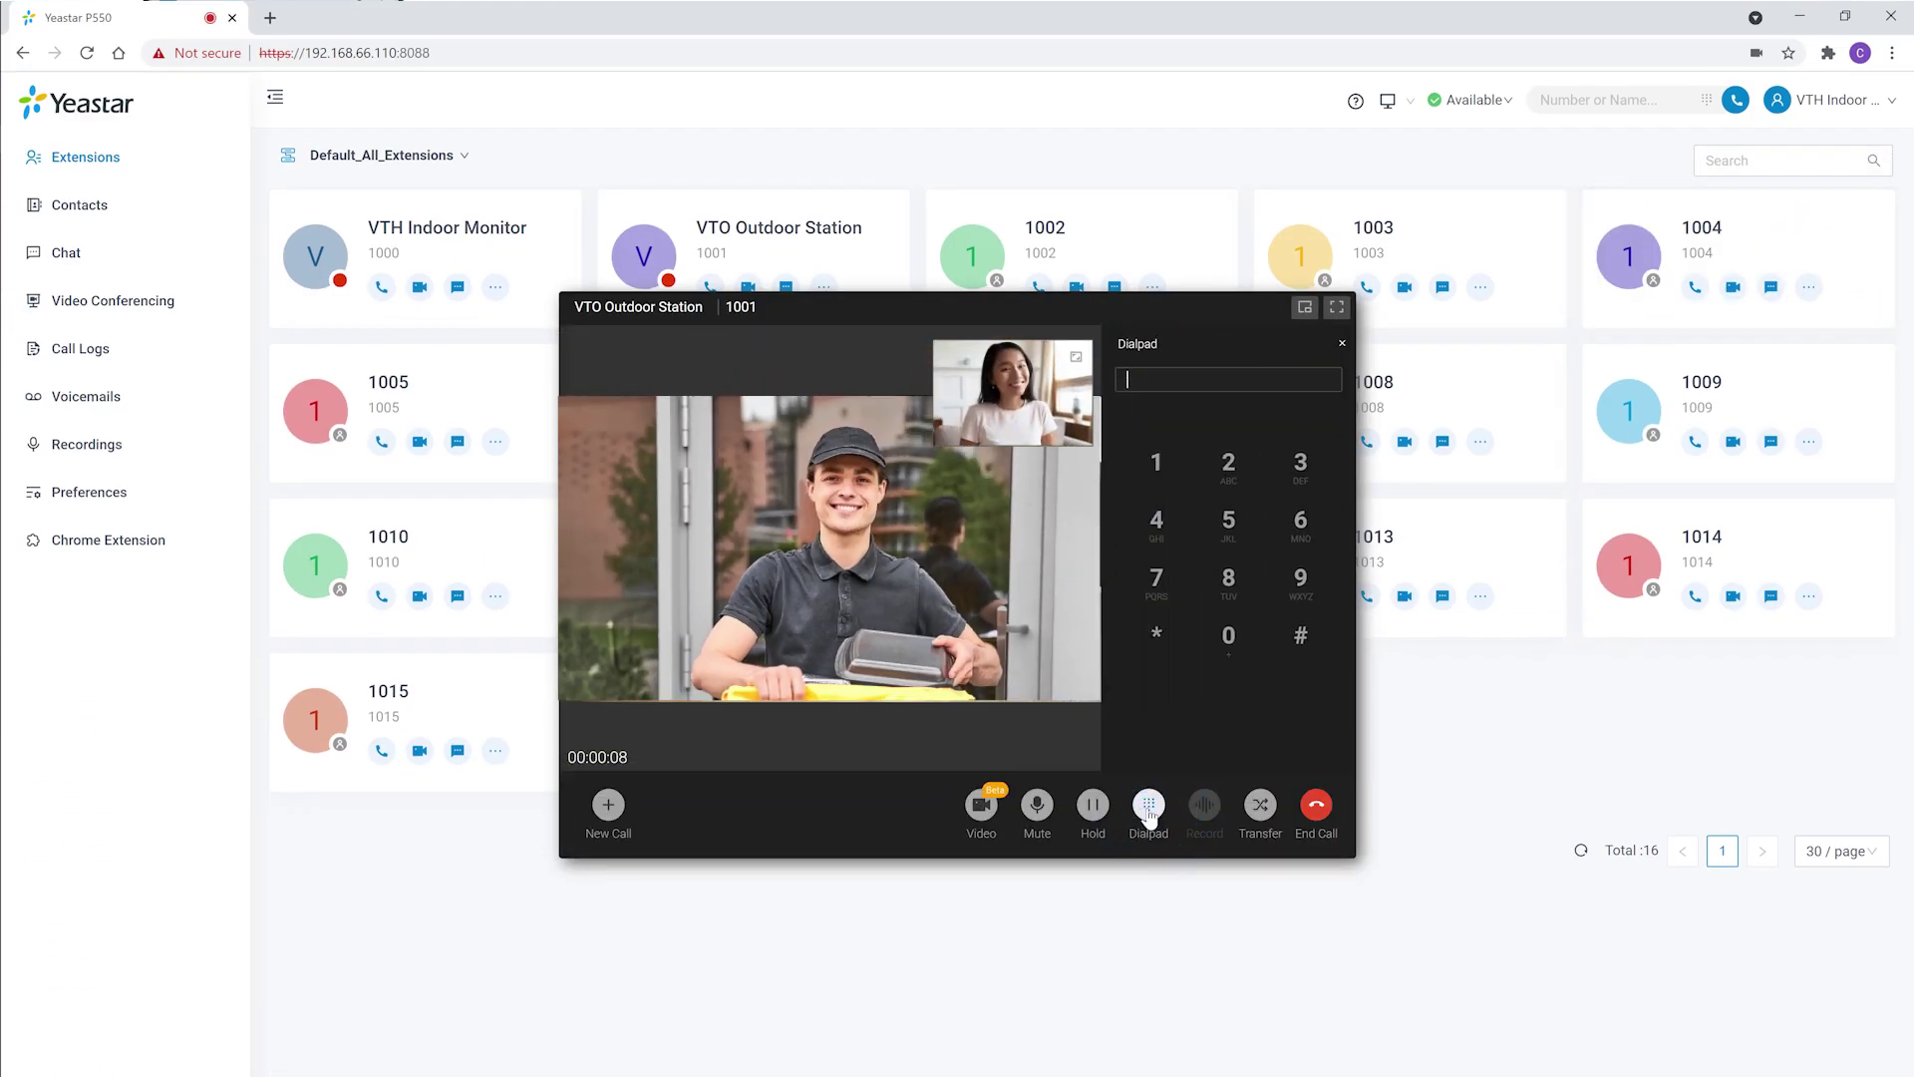
pyautogui.click(1304, 636)
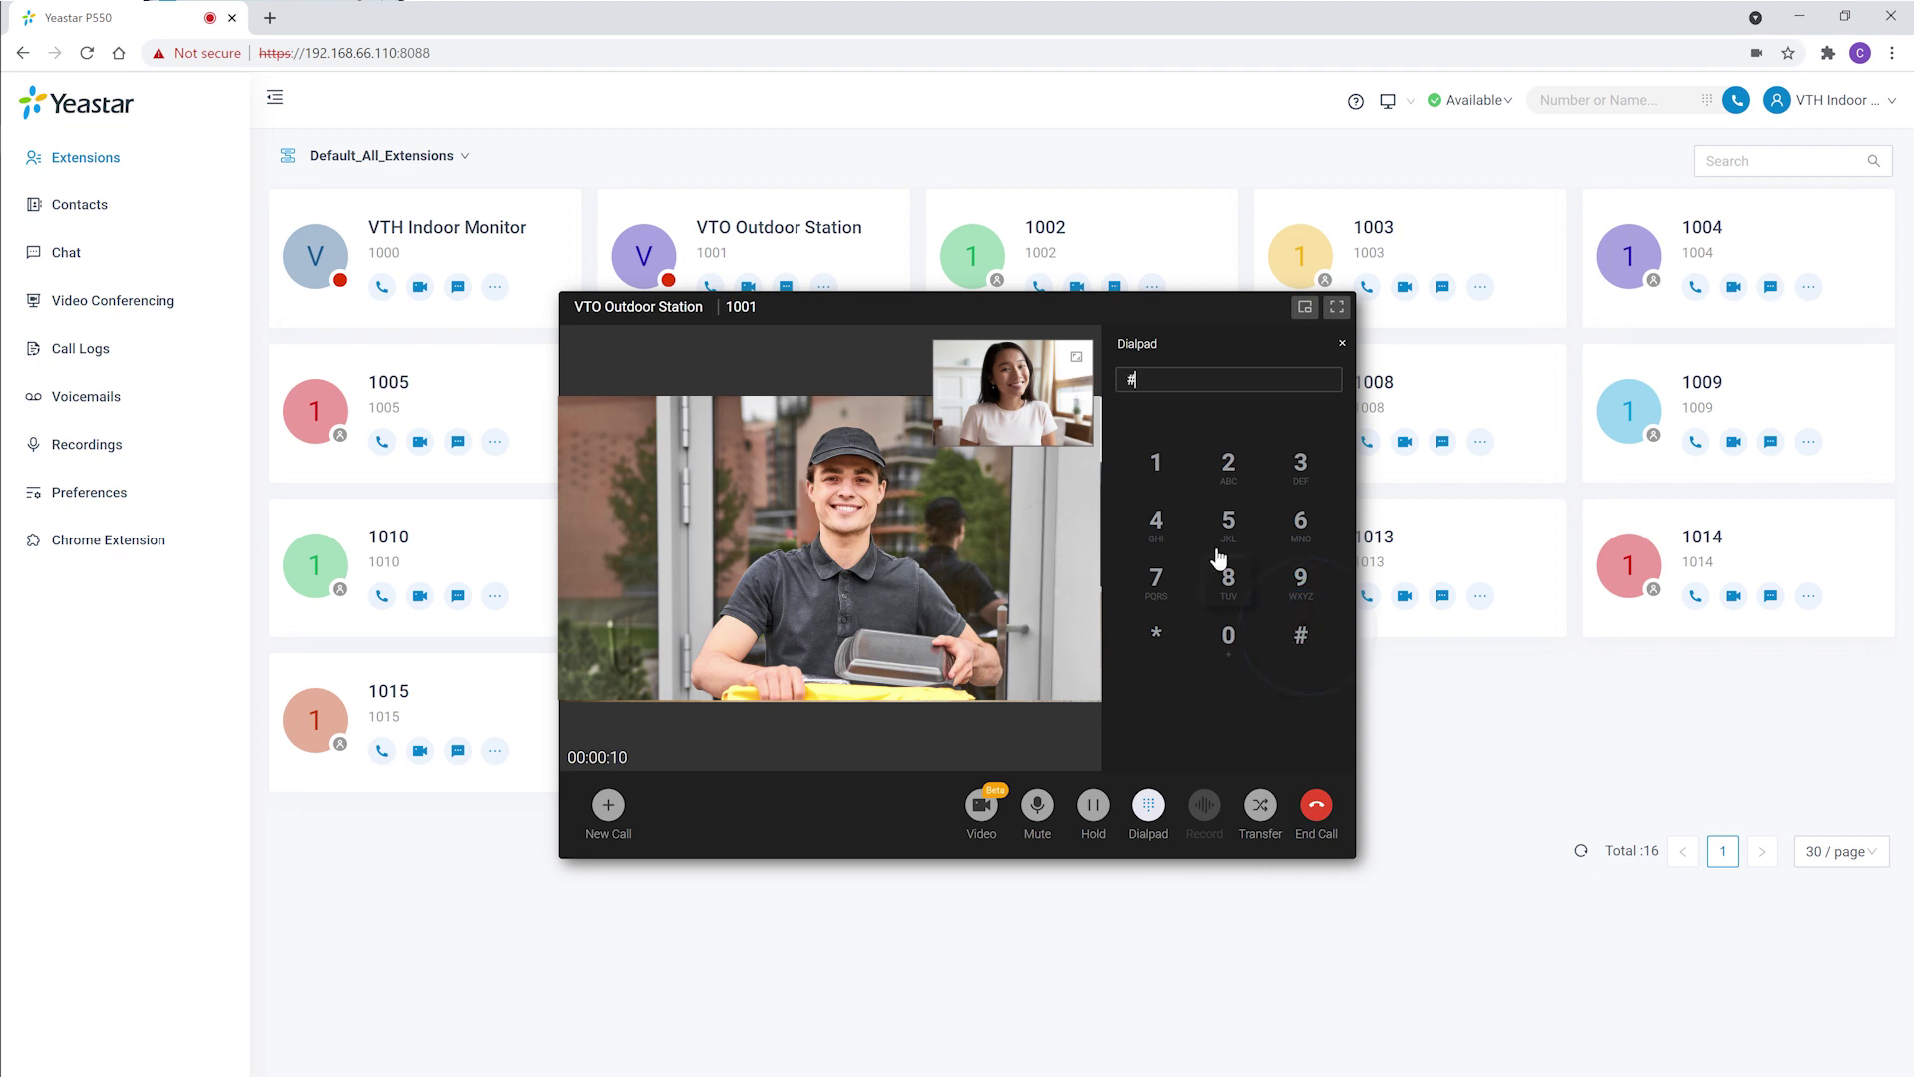
pyautogui.click(1156, 463)
pyautogui.click(1229, 466)
pyautogui.click(1291, 474)
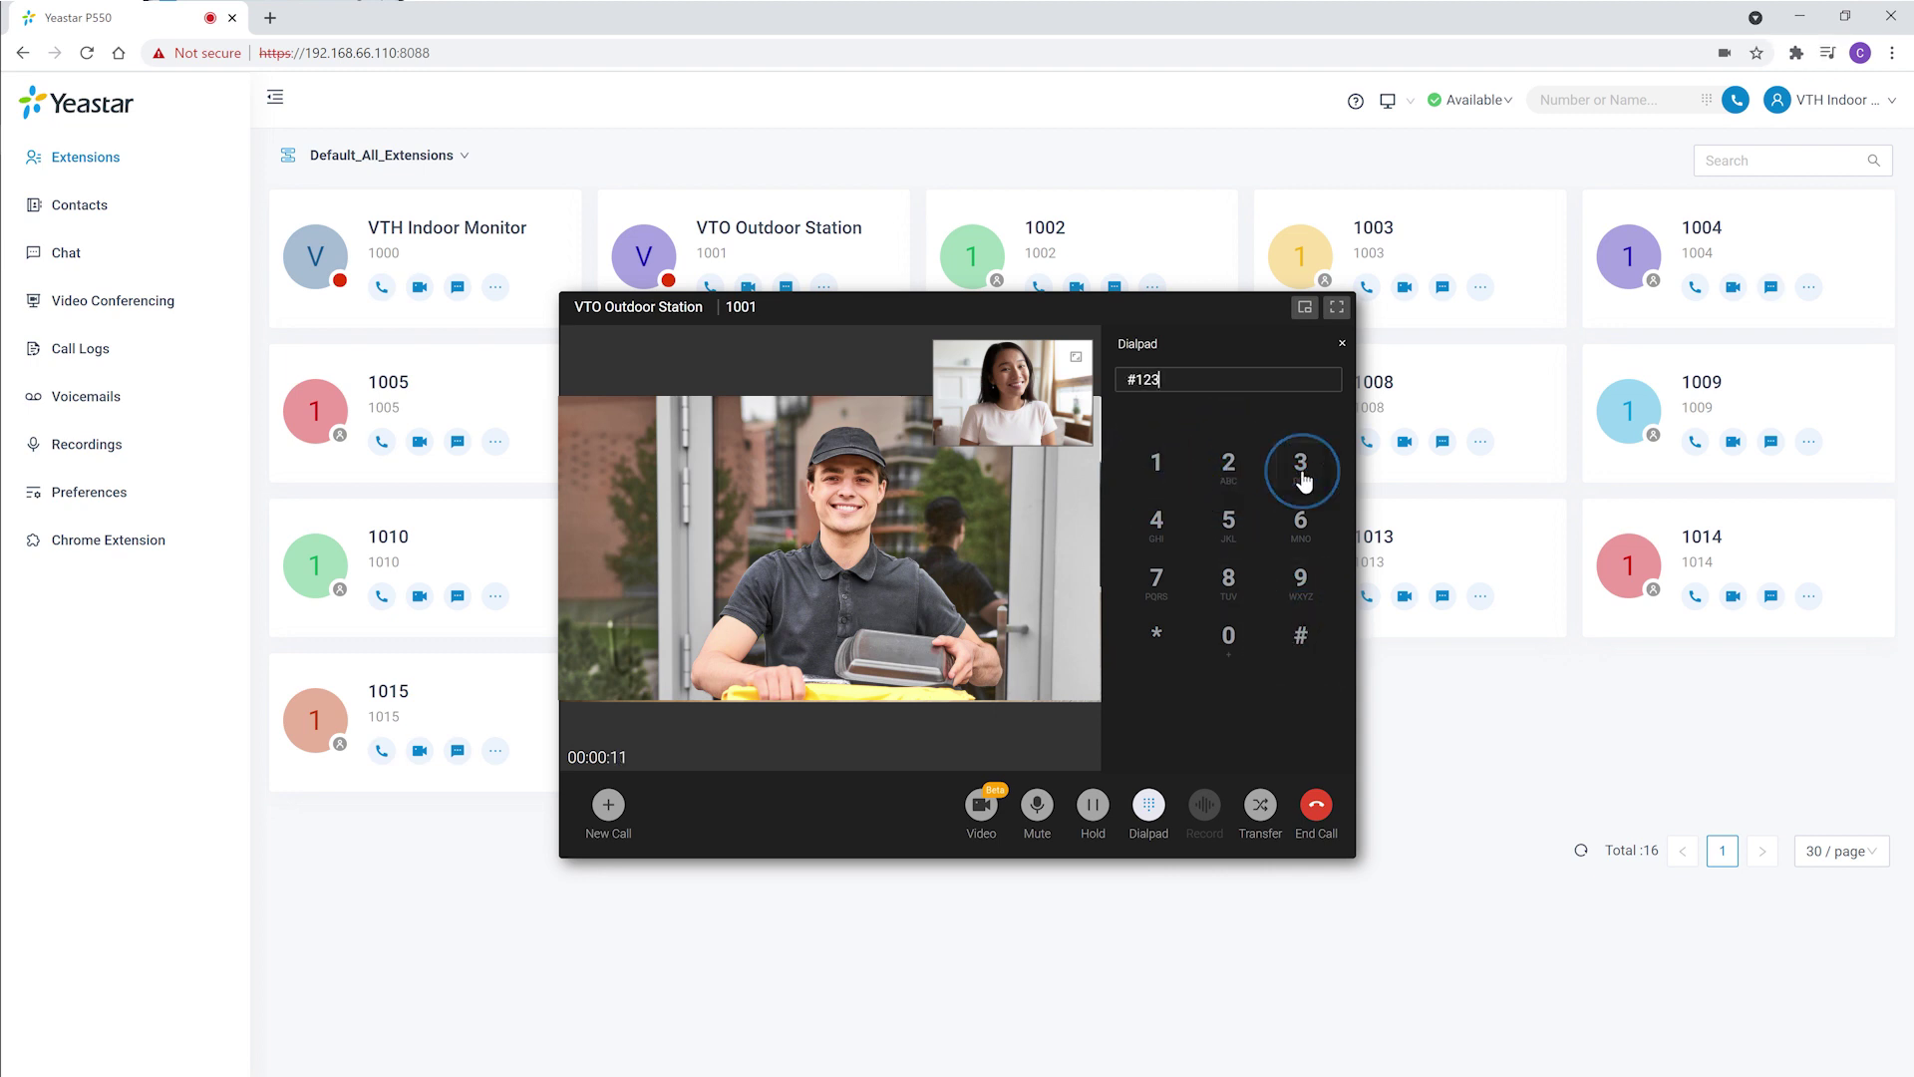
pyautogui.click(1300, 643)
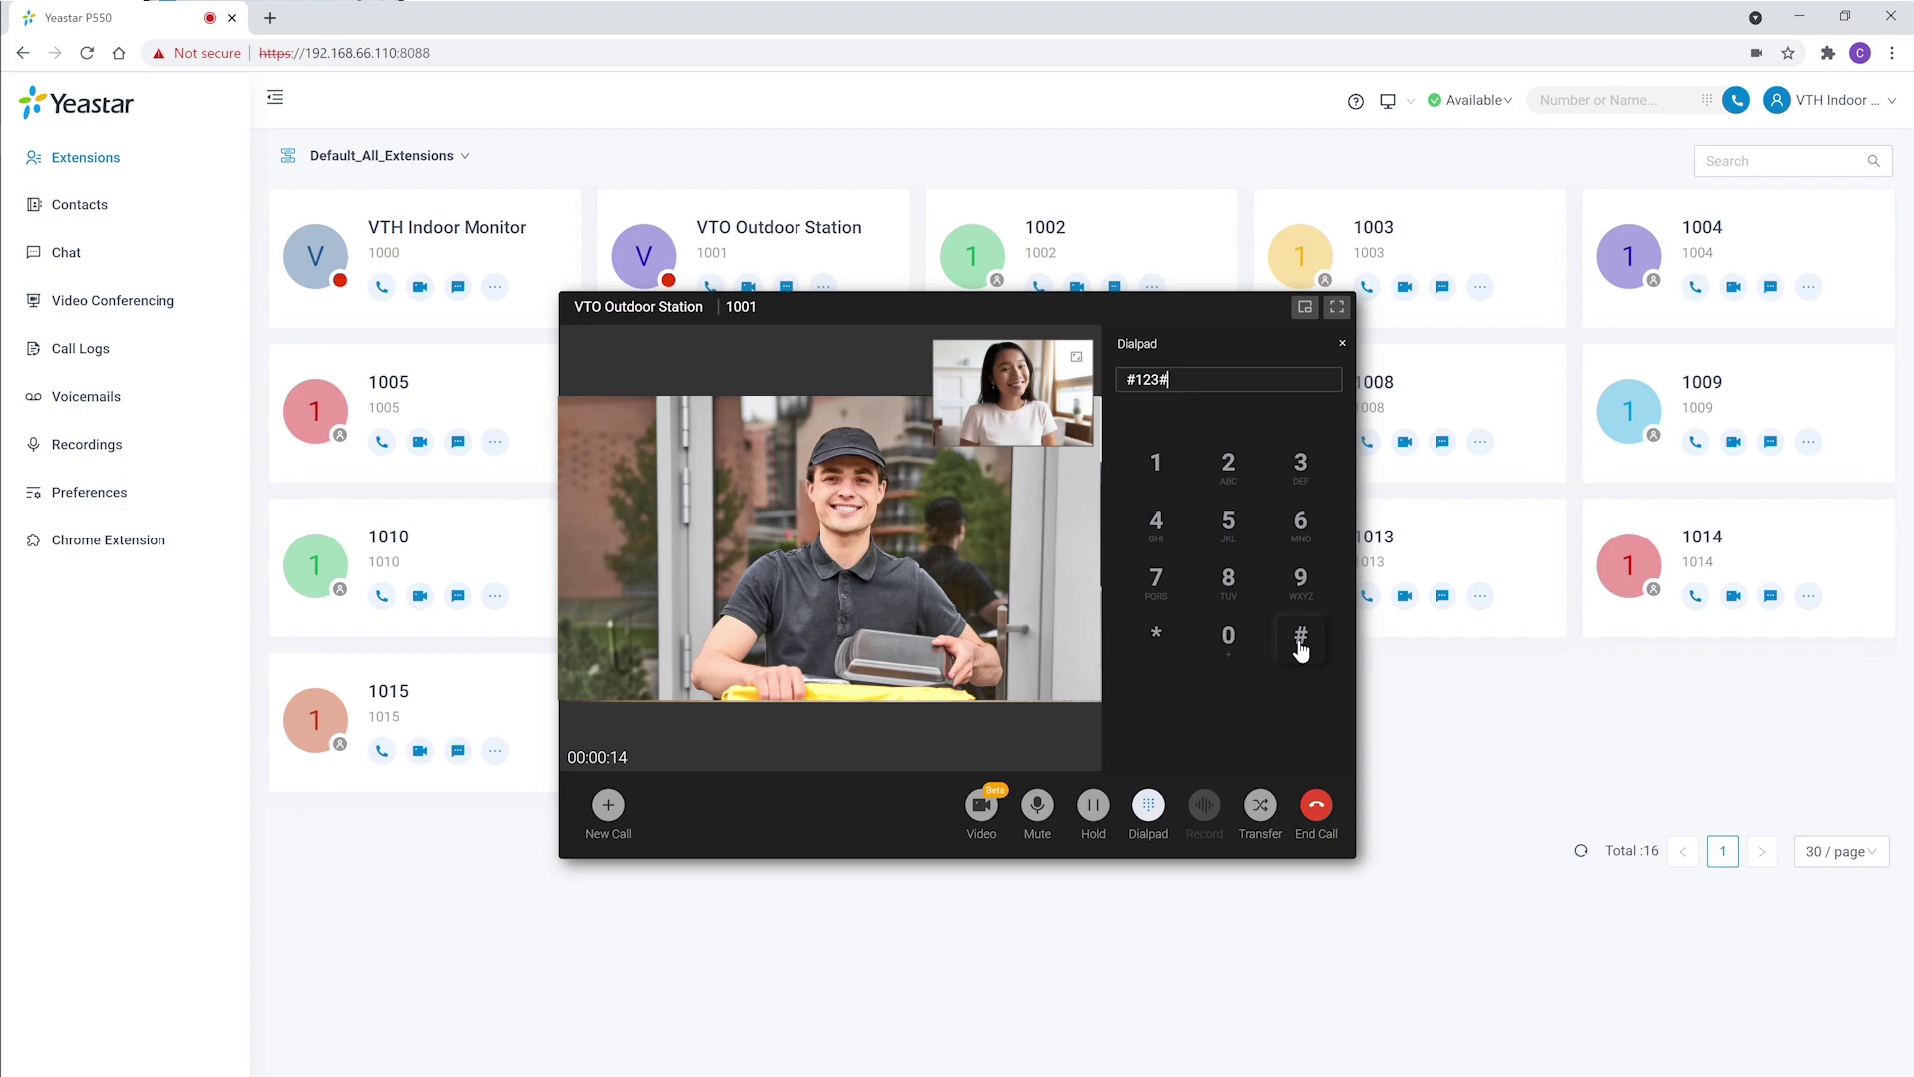